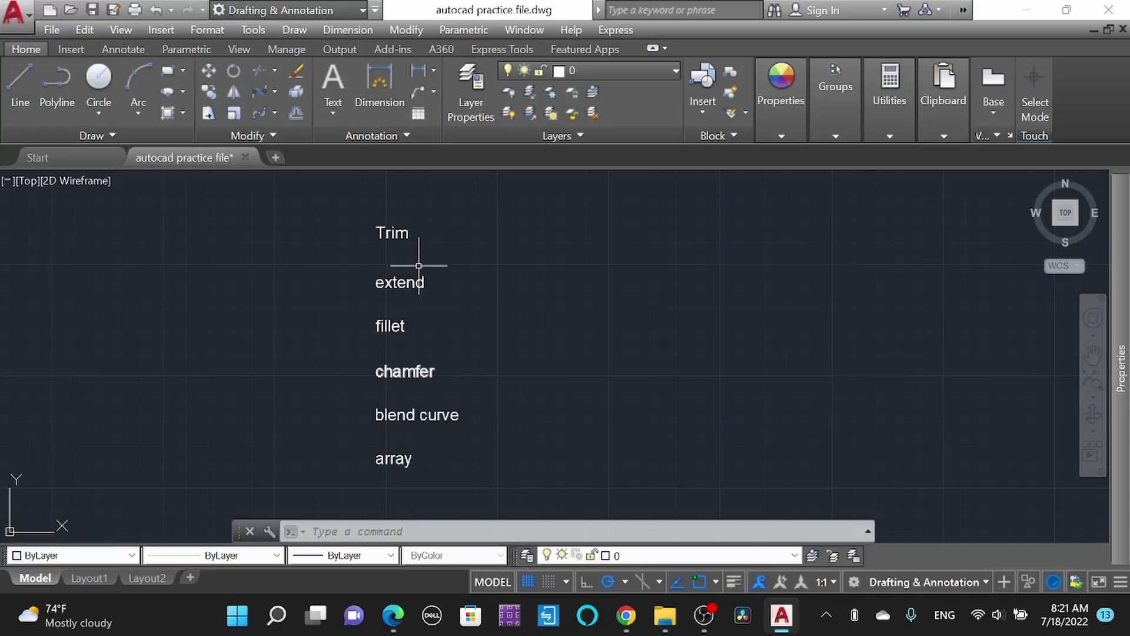
- Look through the available modify tools: Trim and Extend, then Fillet, Chamfer and Blend Curves, and the Array variants
click(274, 71)
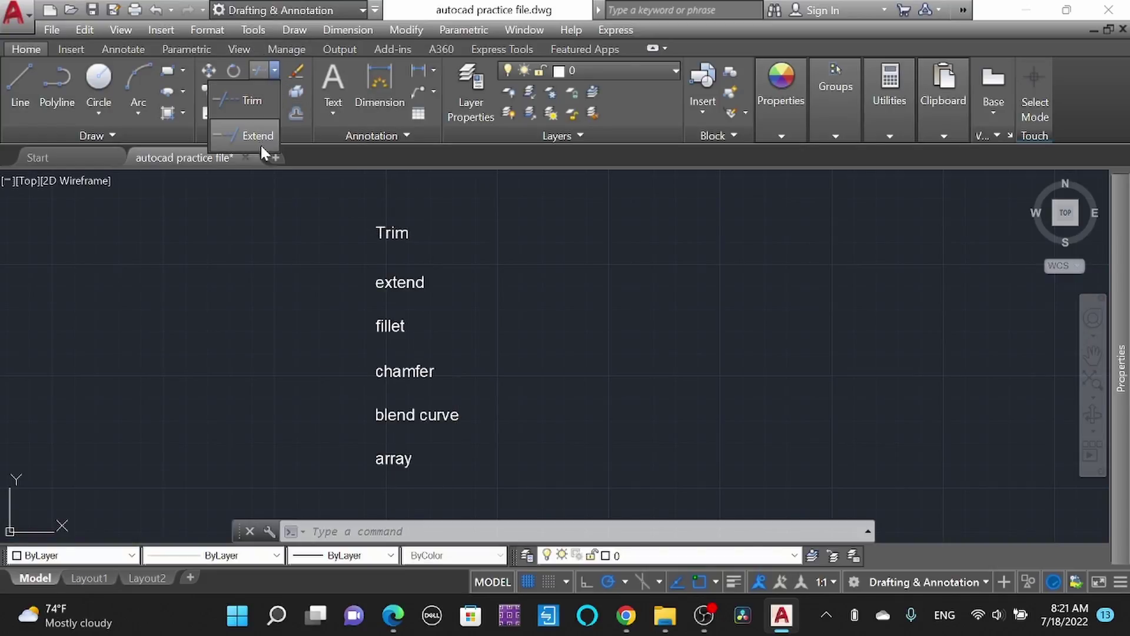
click(267, 240)
click(275, 91)
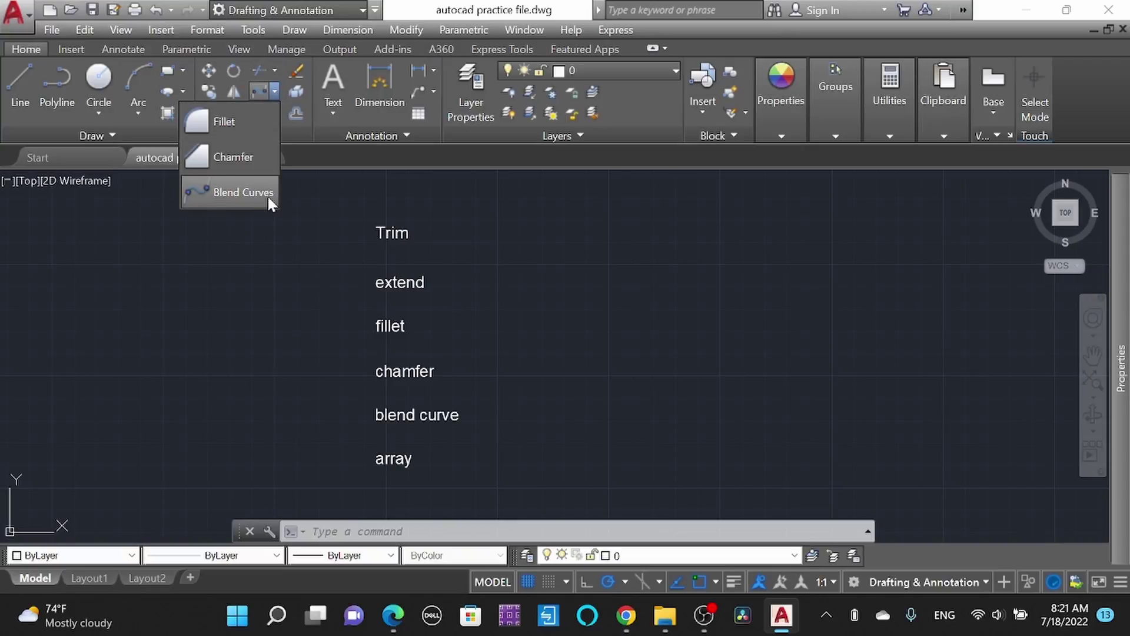
click(258, 220)
click(274, 115)
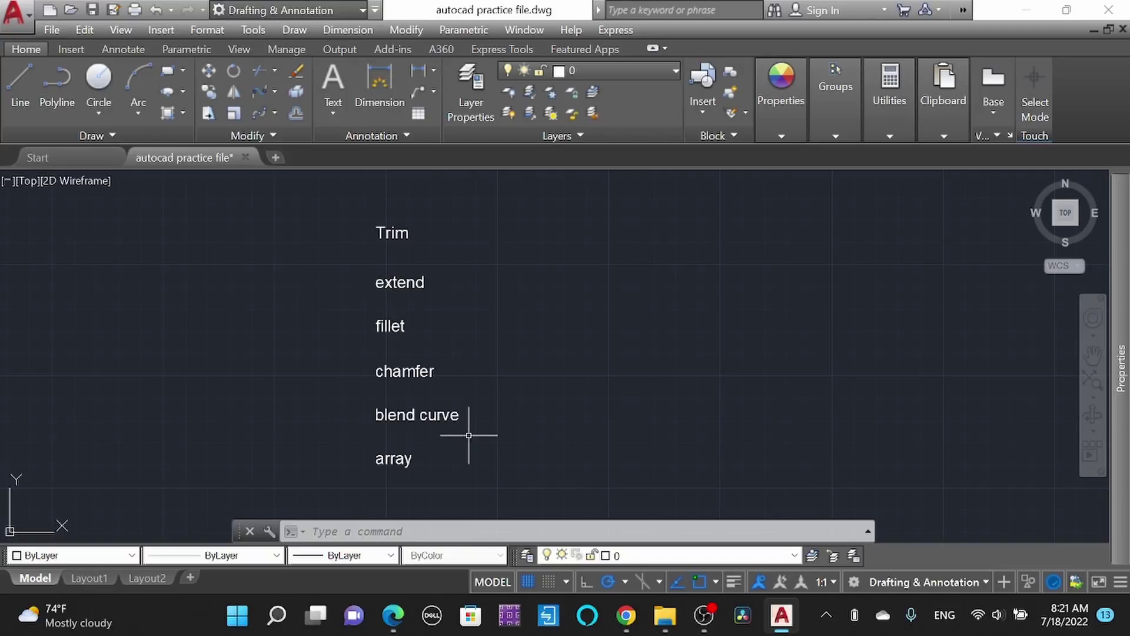
scroll(468, 435, up, 2)
middle_drag(469, 331, 465, 371)
scroll(454, 349, down, 2)
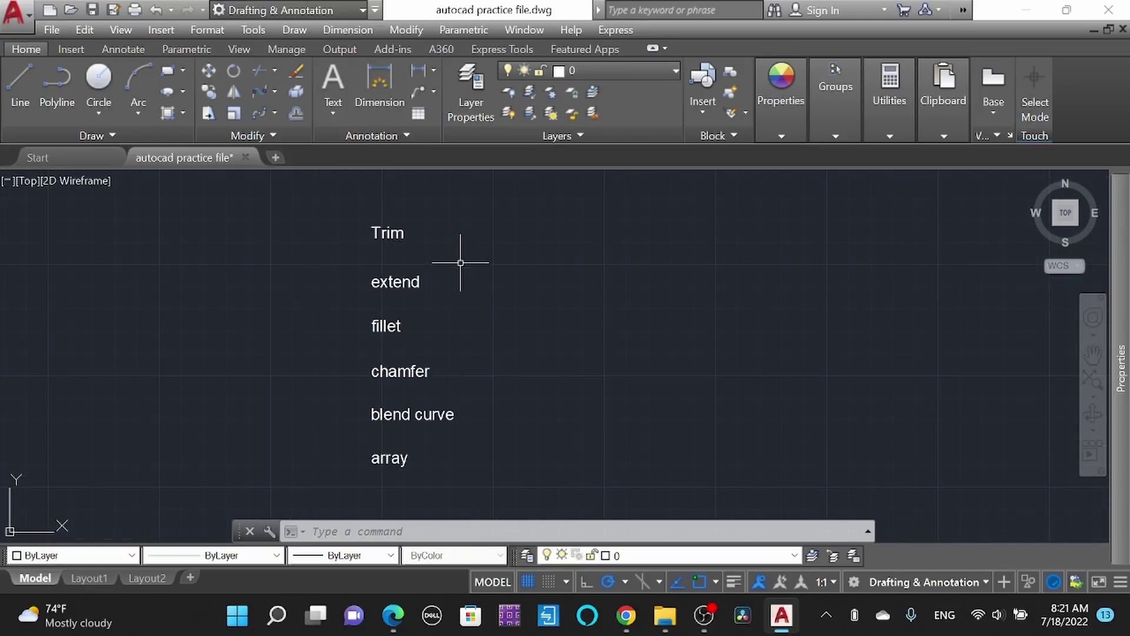
- Look up the command aliases for Trim (TR), Extend (EX), Fillet (F), Chamfer (CHA) and Array (AR) without running any edits
text(r)
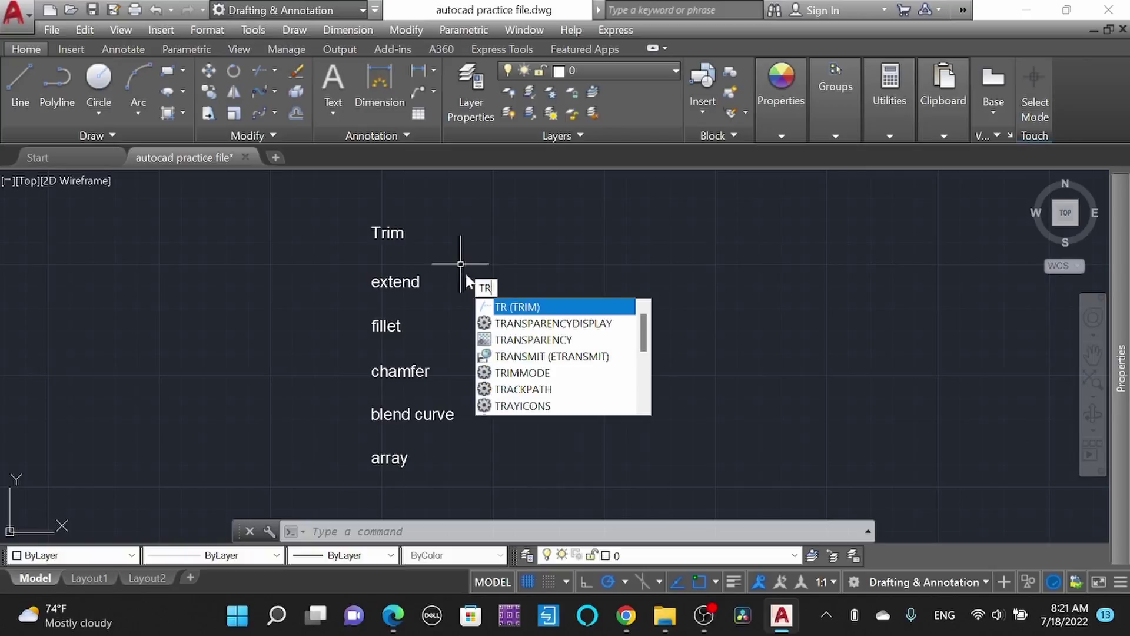
click(533, 306)
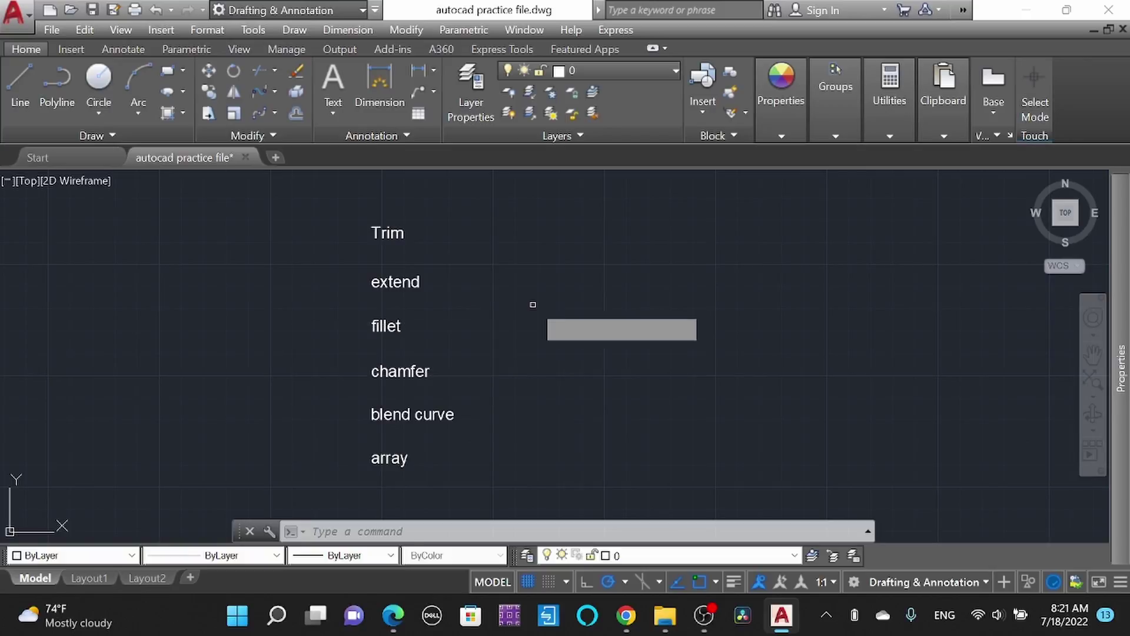
key(Escape)
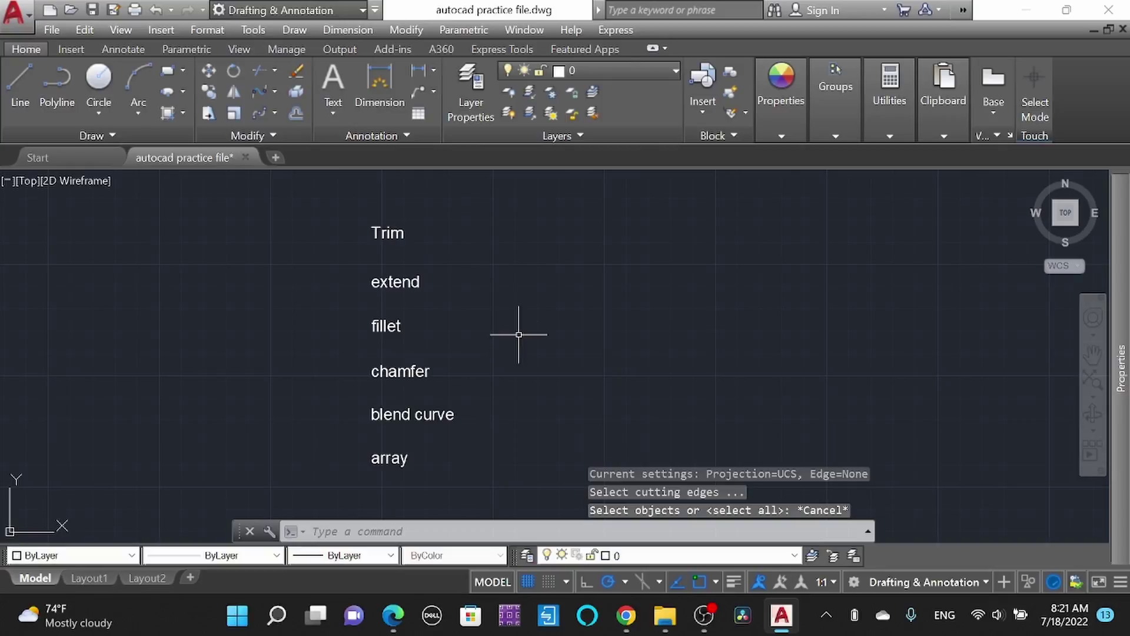
text(ex)
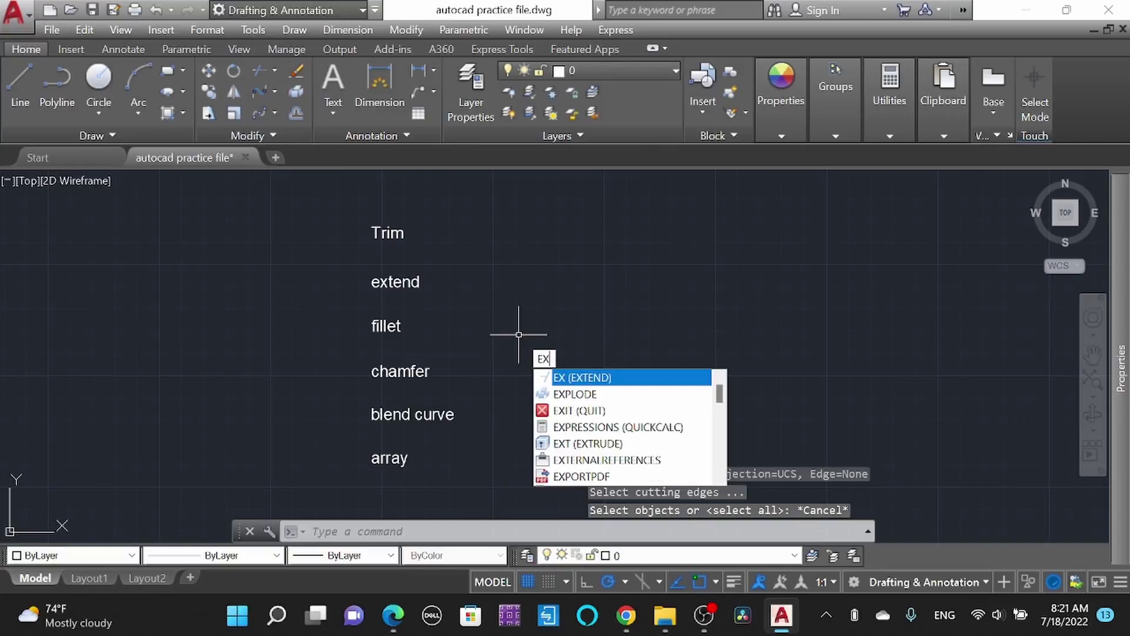
click(596, 379)
key(Escape)
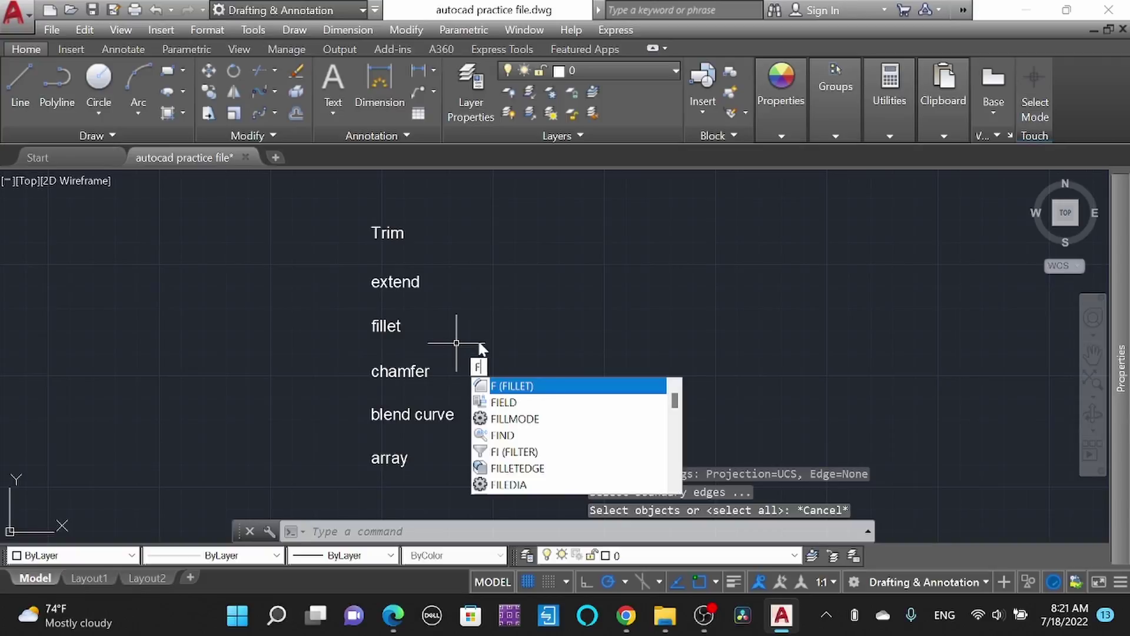
key(Escape)
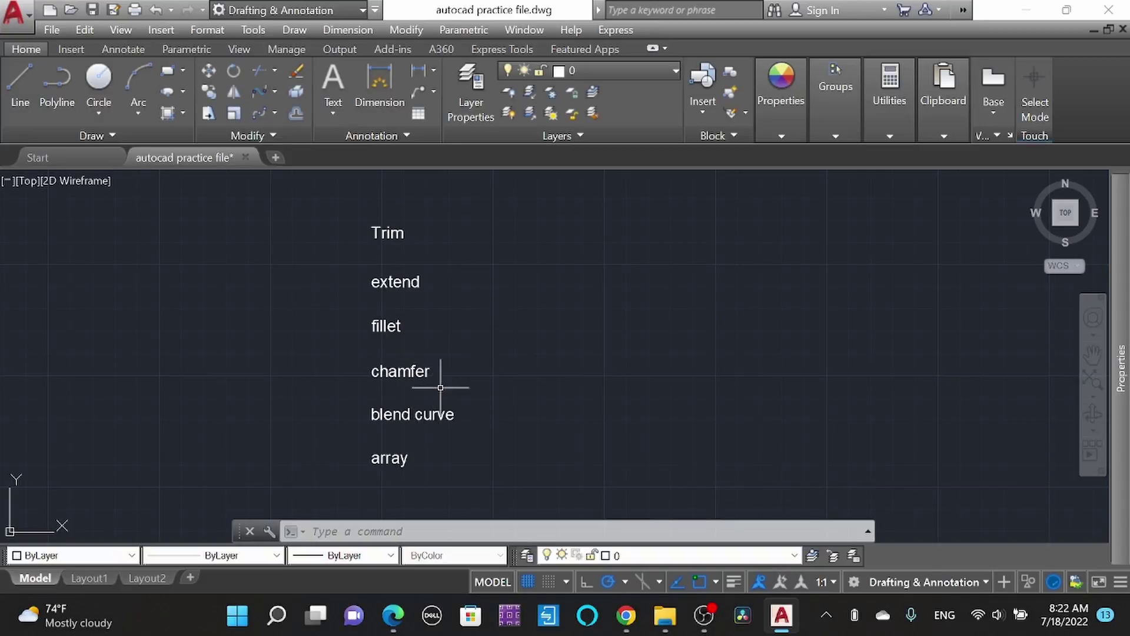
middle_drag(475, 373, 443, 375)
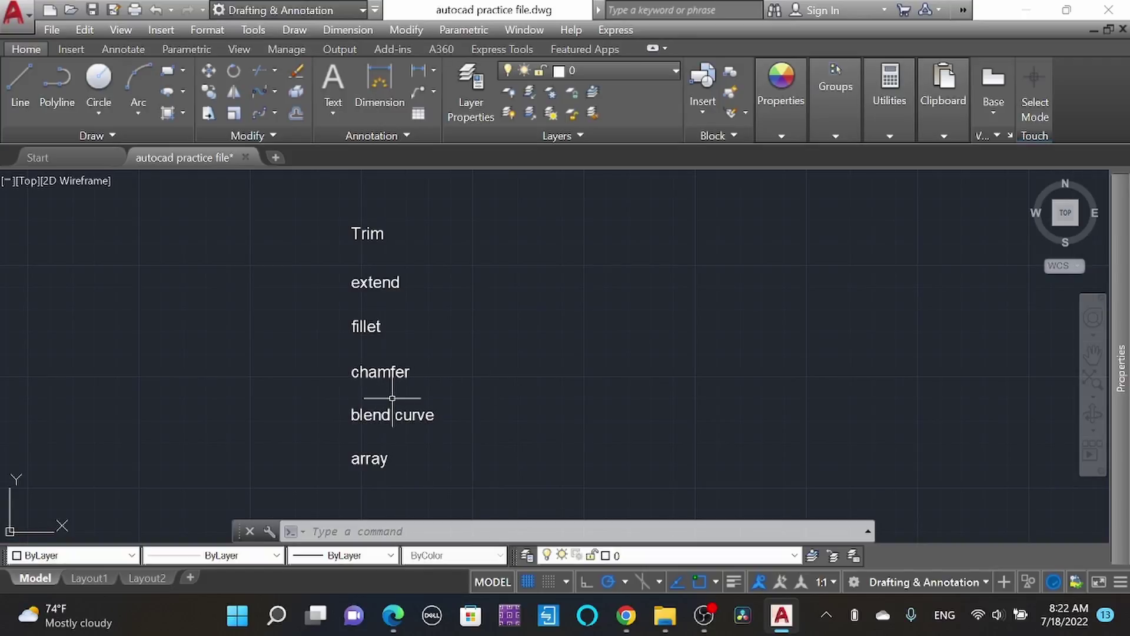
text(ch)
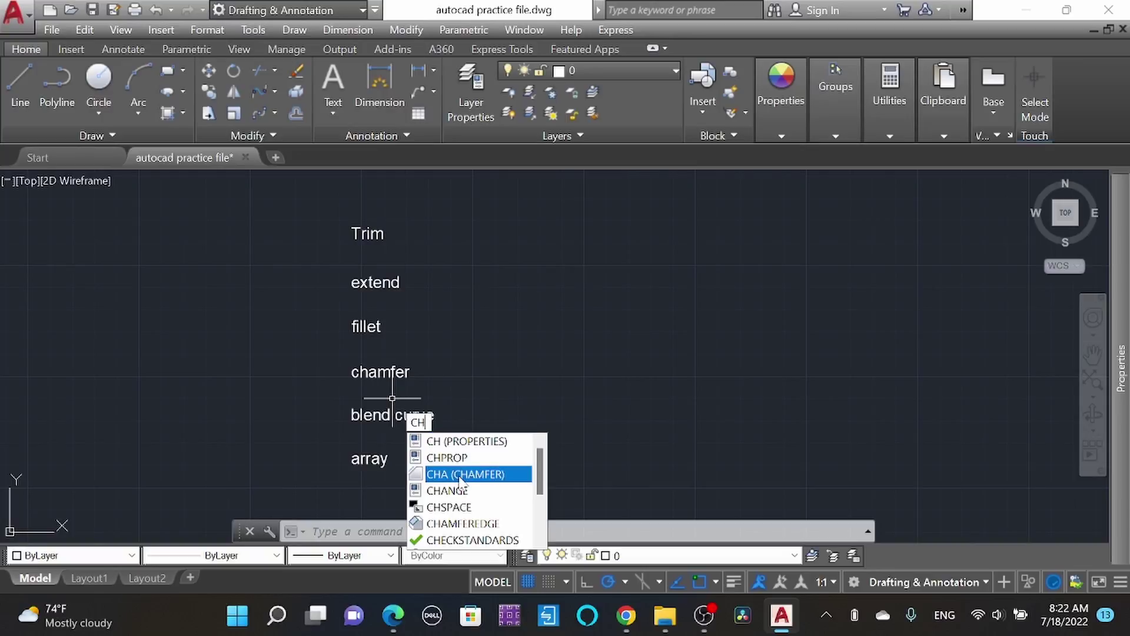
text(a)
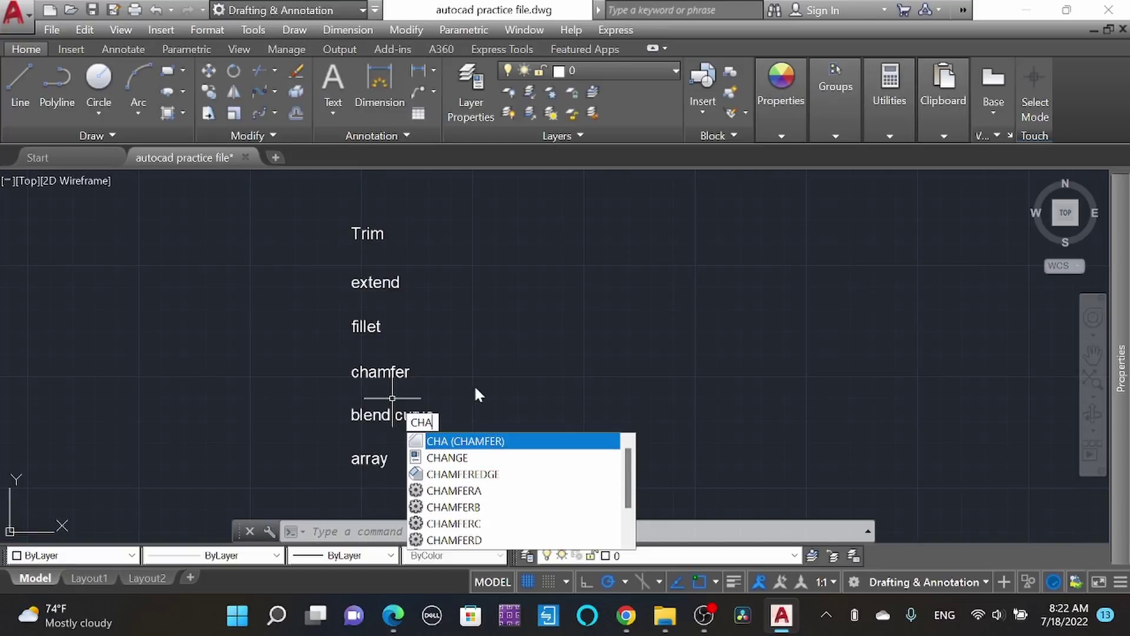
key(Escape)
key(Escape)
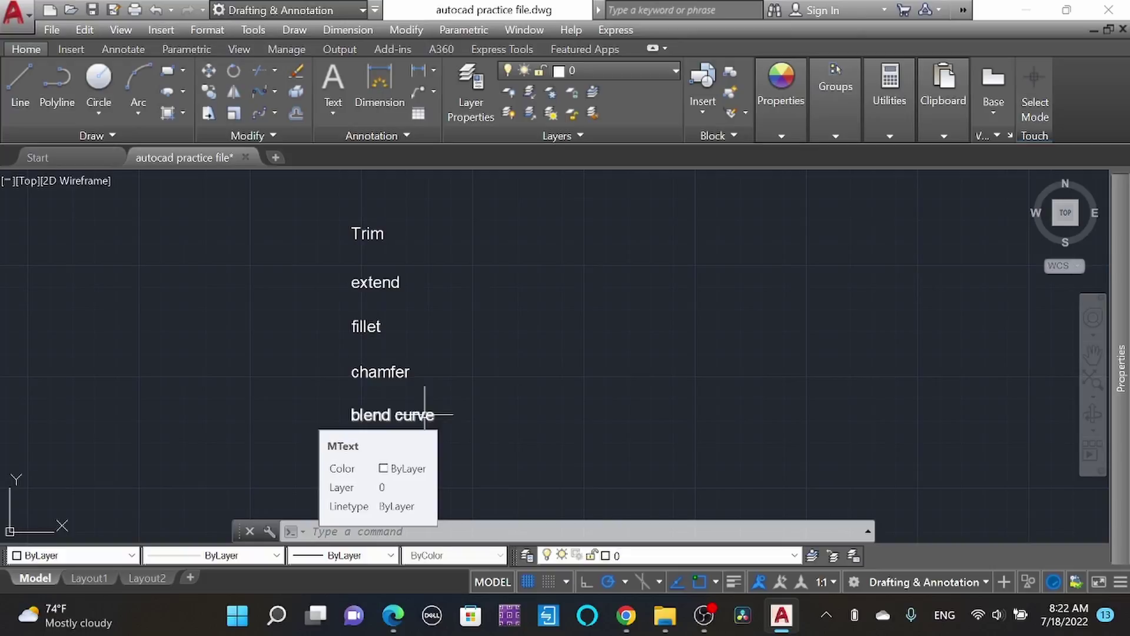
click(274, 91)
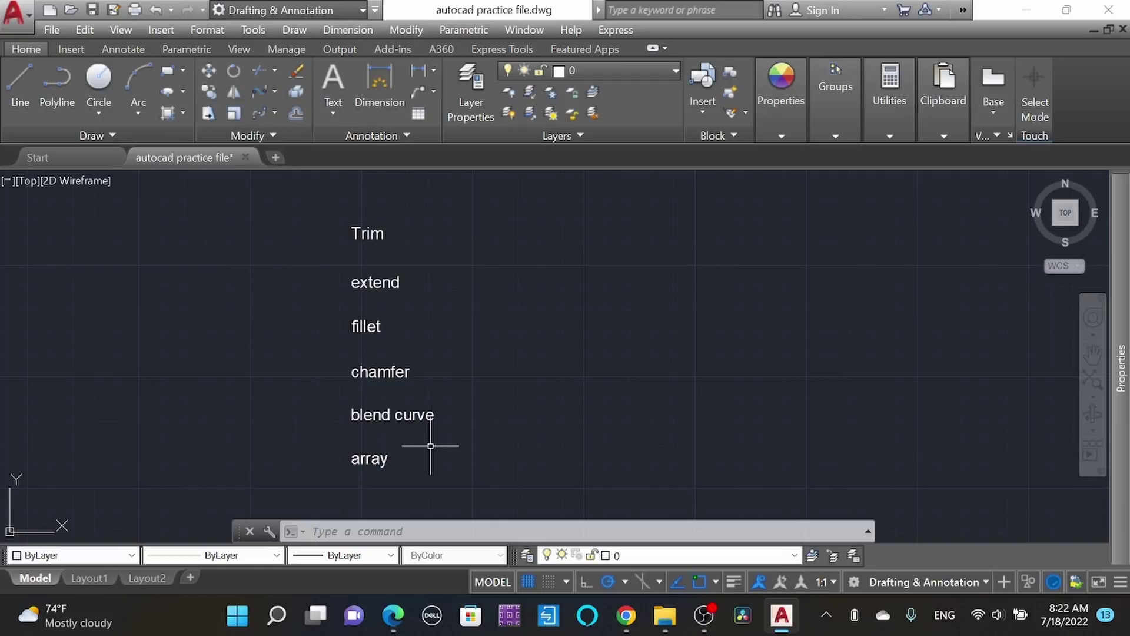
text(AR)
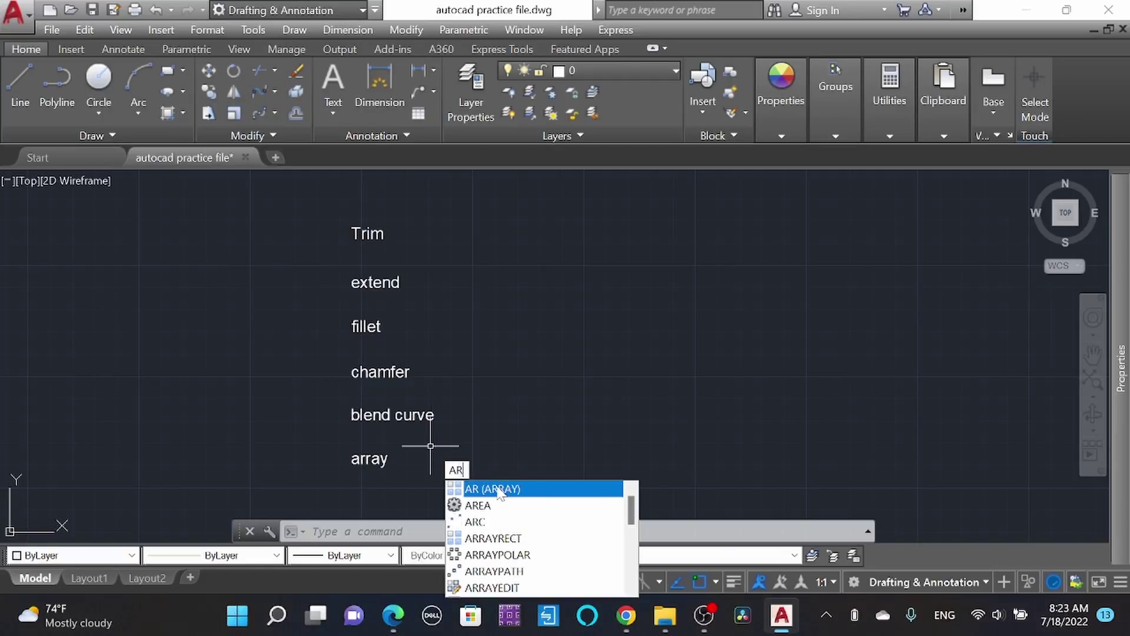
click(511, 430)
click(454, 332)
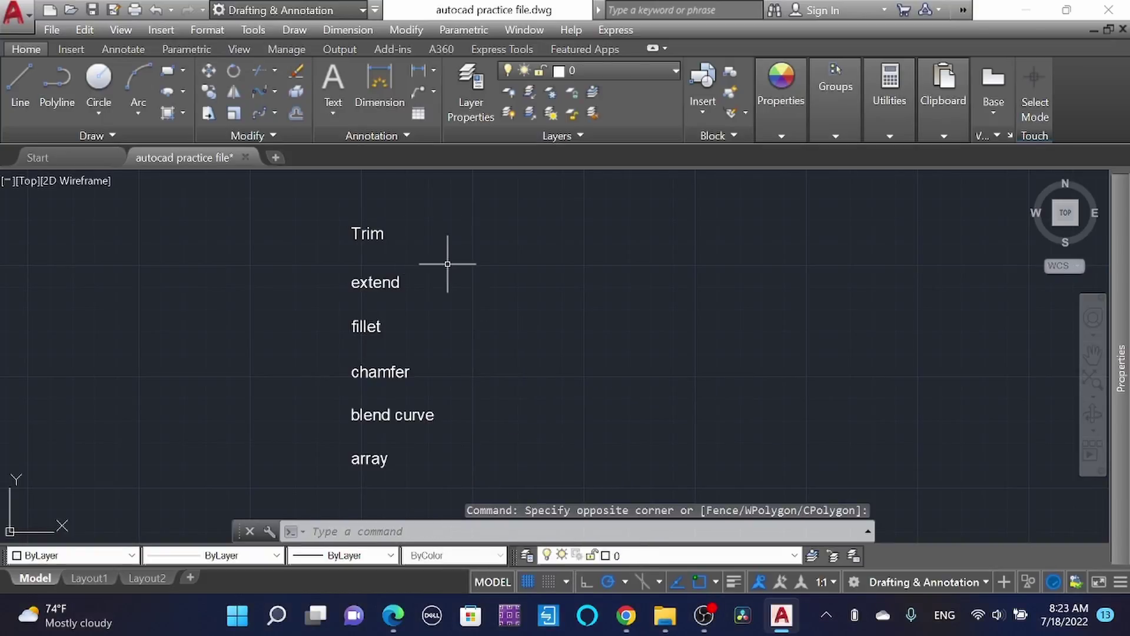
- Draw two horizontal lines, one above the other, beside the Trim label, the upper one about 4'-11" long
scroll(431, 297, down, 3)
scroll(412, 297, up, 5)
scroll(394, 293, down, 2)
scroll(423, 271, up, 2)
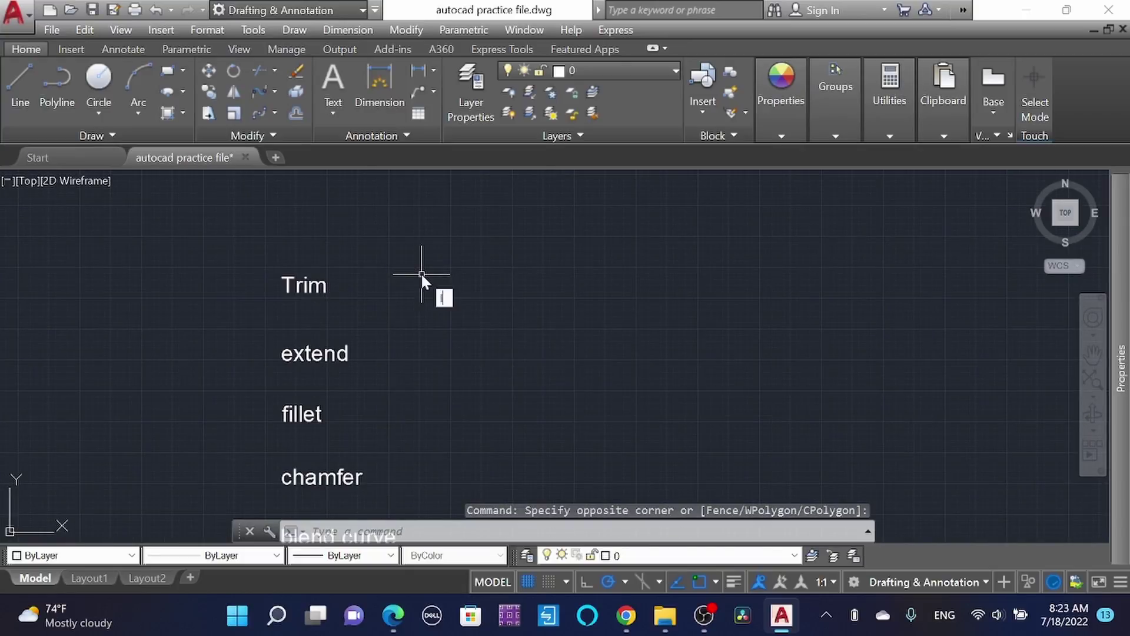
text(l)
key(Return)
click(402, 269)
key(Escape)
key(Return)
click(410, 217)
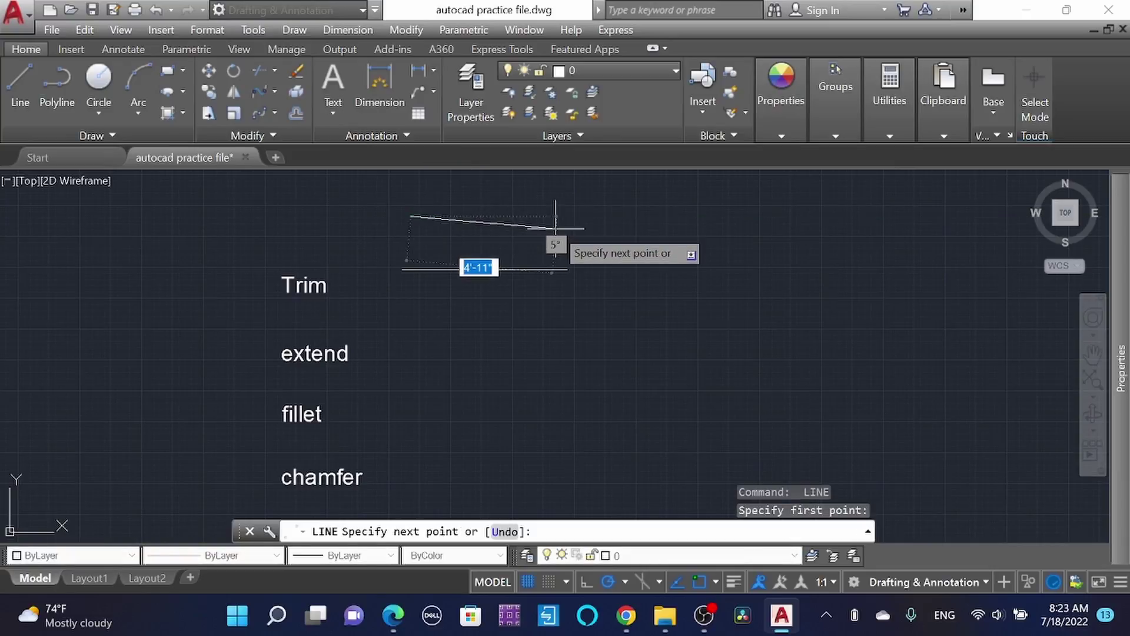
click(557, 216)
key(Escape)
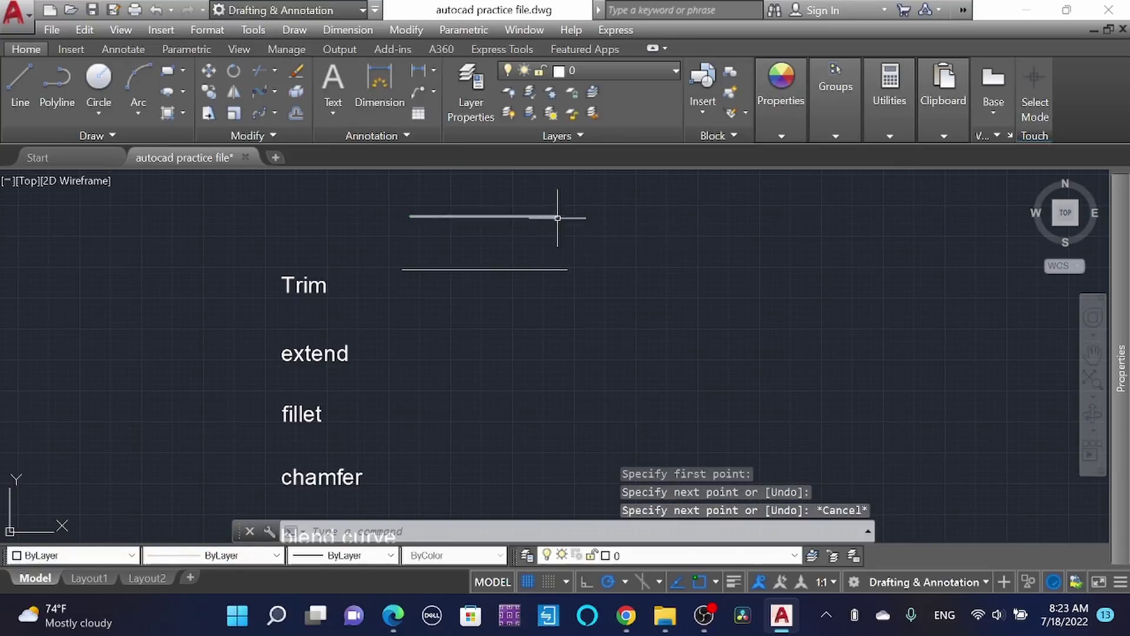
- Draw a vertical line upward across the lower horizontal line, ending short of the upper one
key(Return)
click(516, 339)
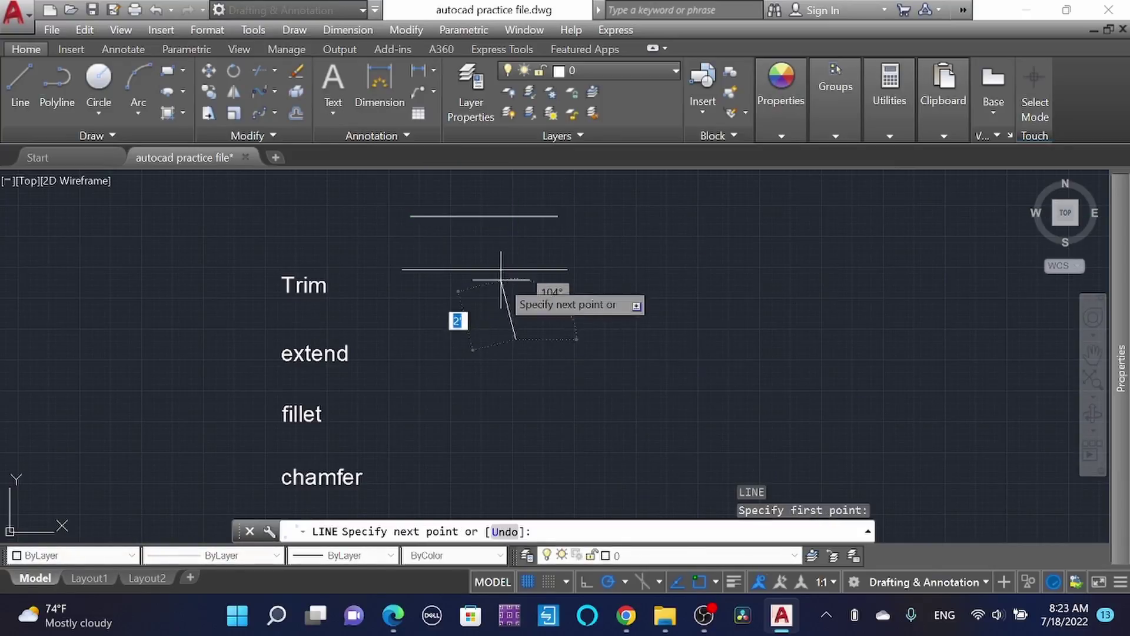
click(515, 247)
key(Escape)
- Set the vertical line's color to Red
click(539, 309)
click(497, 320)
click(130, 555)
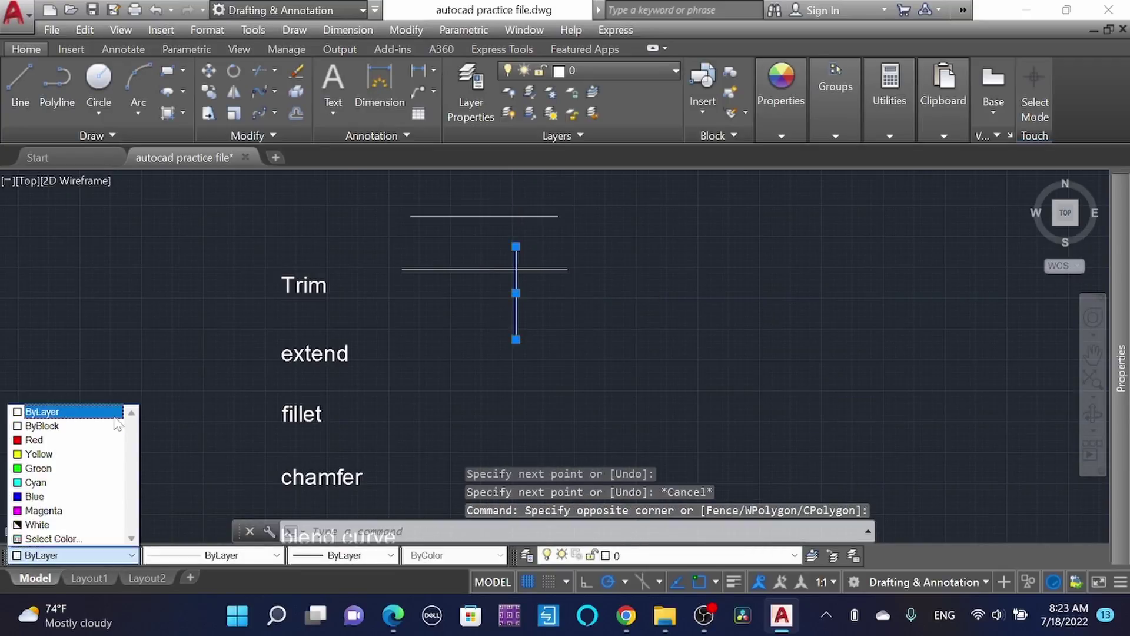
click(89, 440)
key(Escape)
- Set the upper horizontal line's color to Yellow
click(562, 229)
click(547, 209)
click(130, 555)
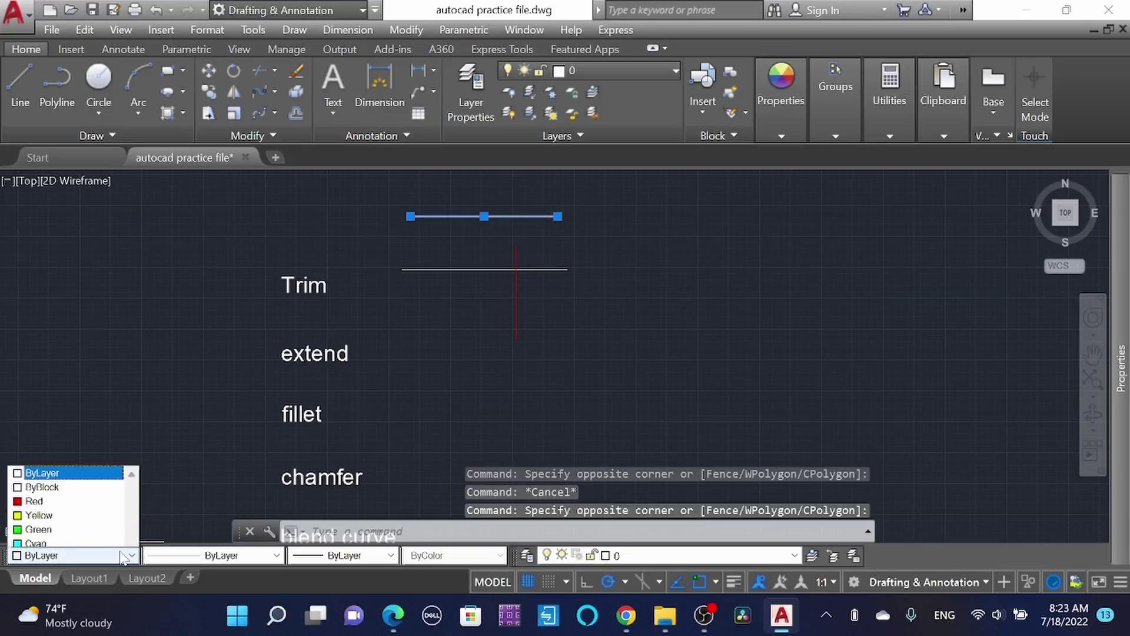
click(52, 455)
key(Escape)
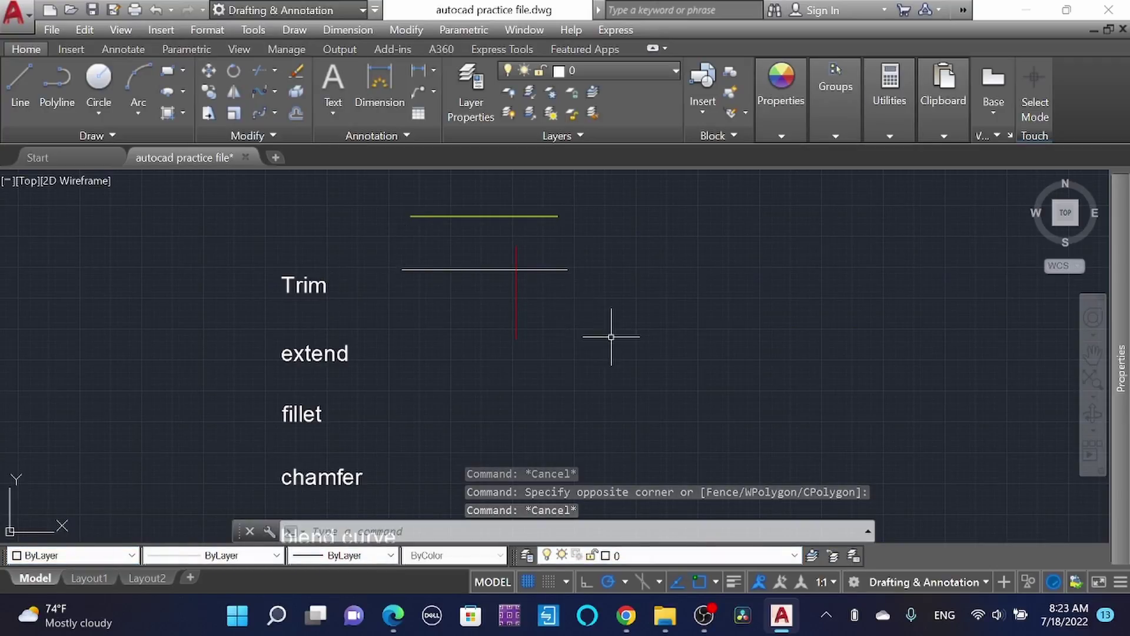
- Using all three lines as cutting edges, trim the lower horizontal line right of the vertical line and extend the vertical line to the yellow line
click(548, 295)
click(451, 191)
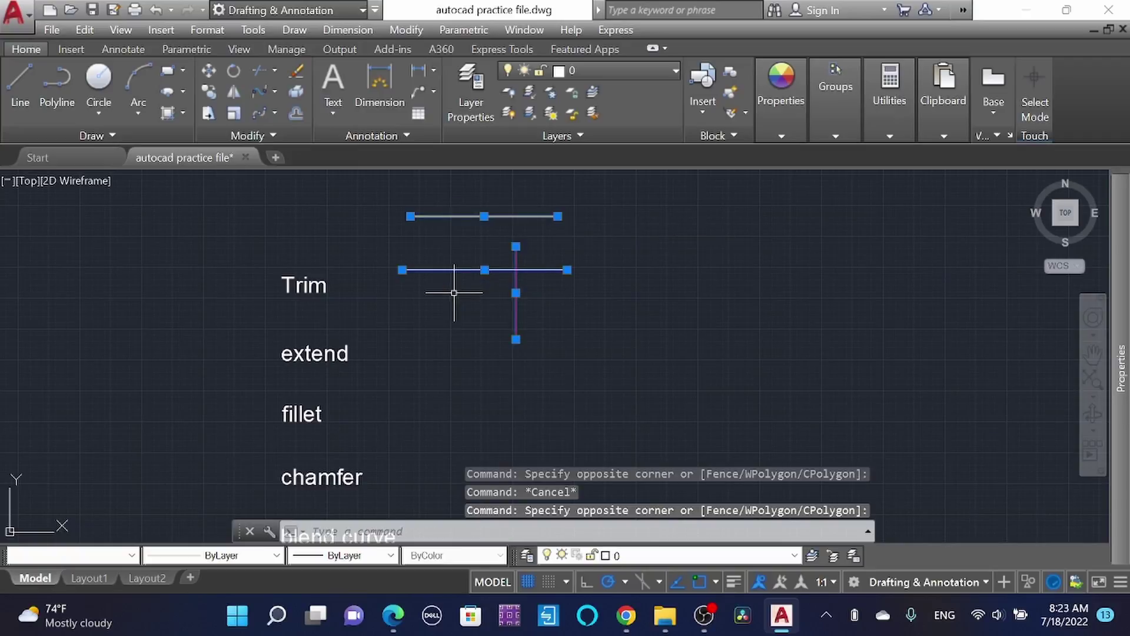
text(TR)
key(Return)
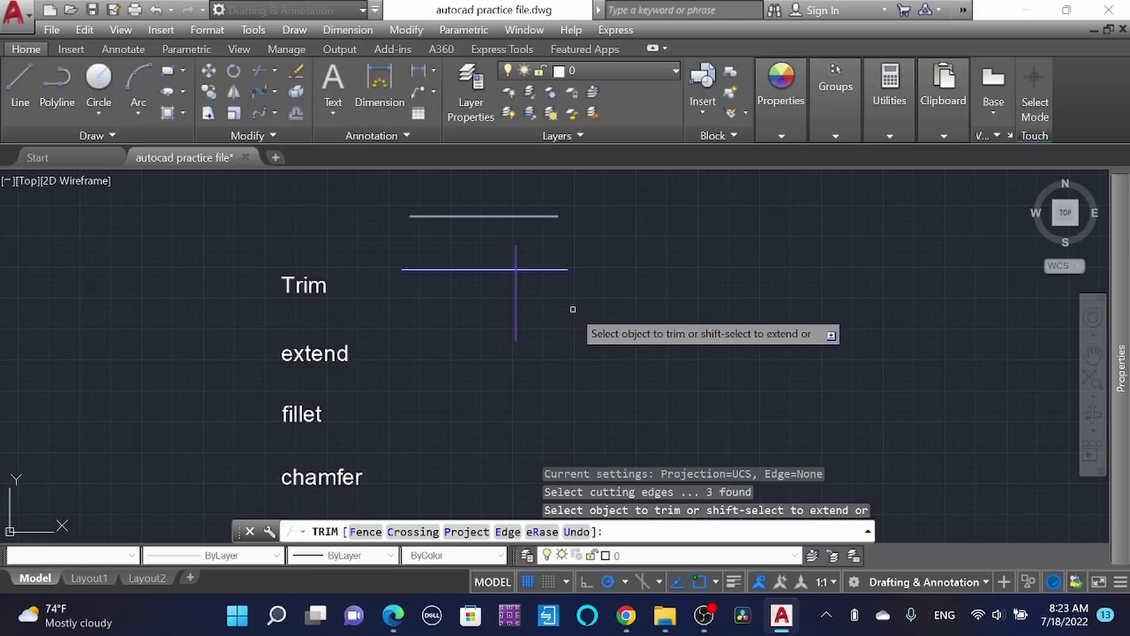
click(539, 269)
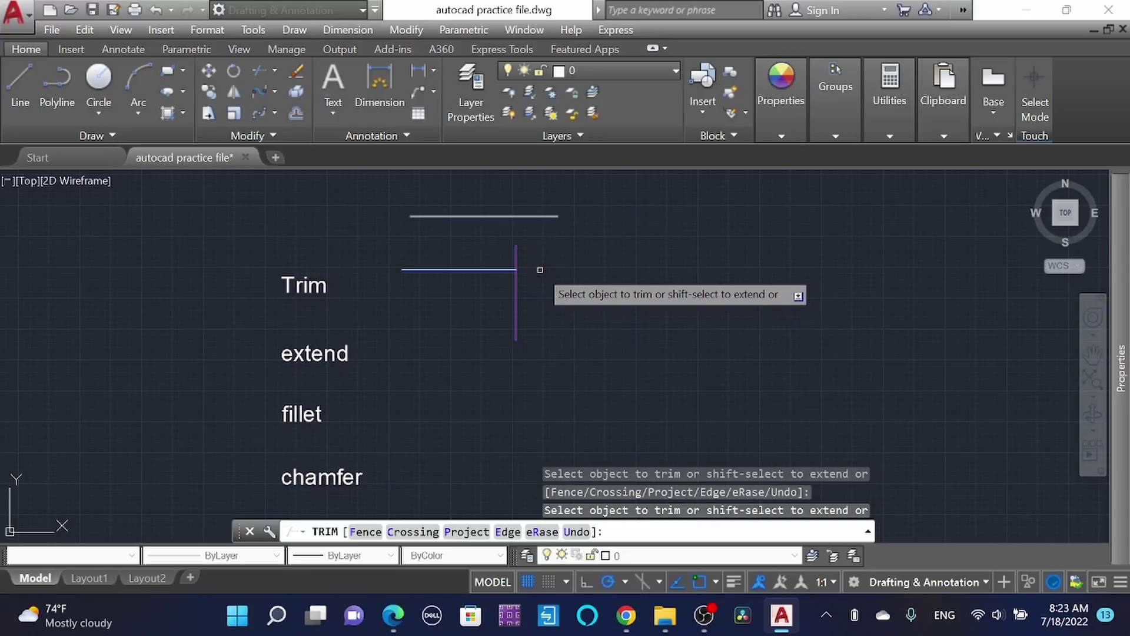
click(517, 260)
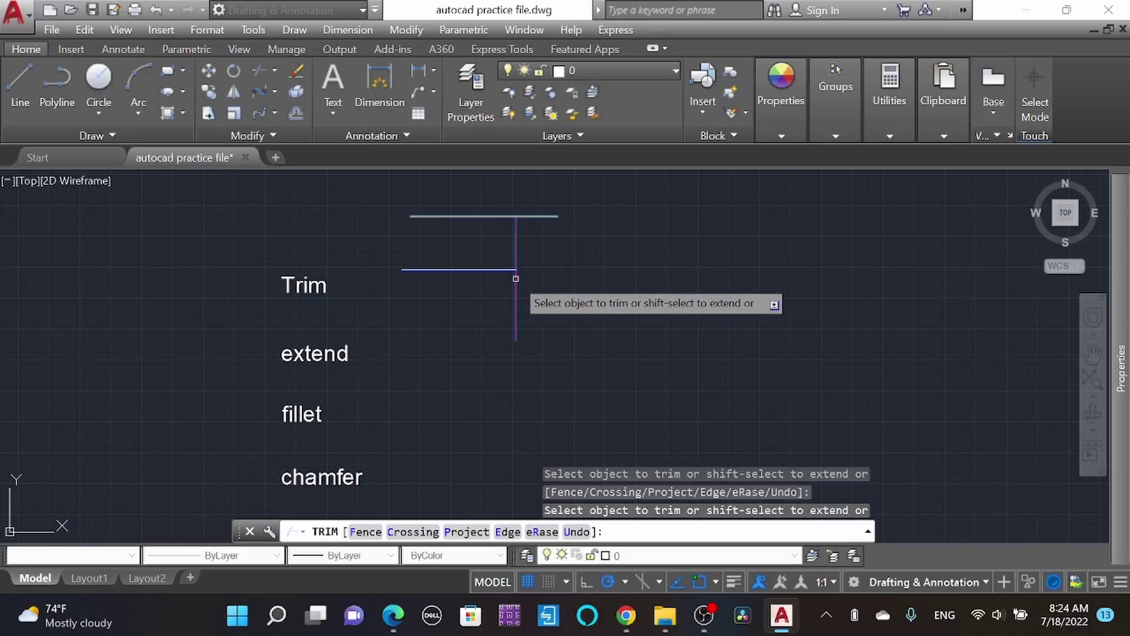
key(Escape)
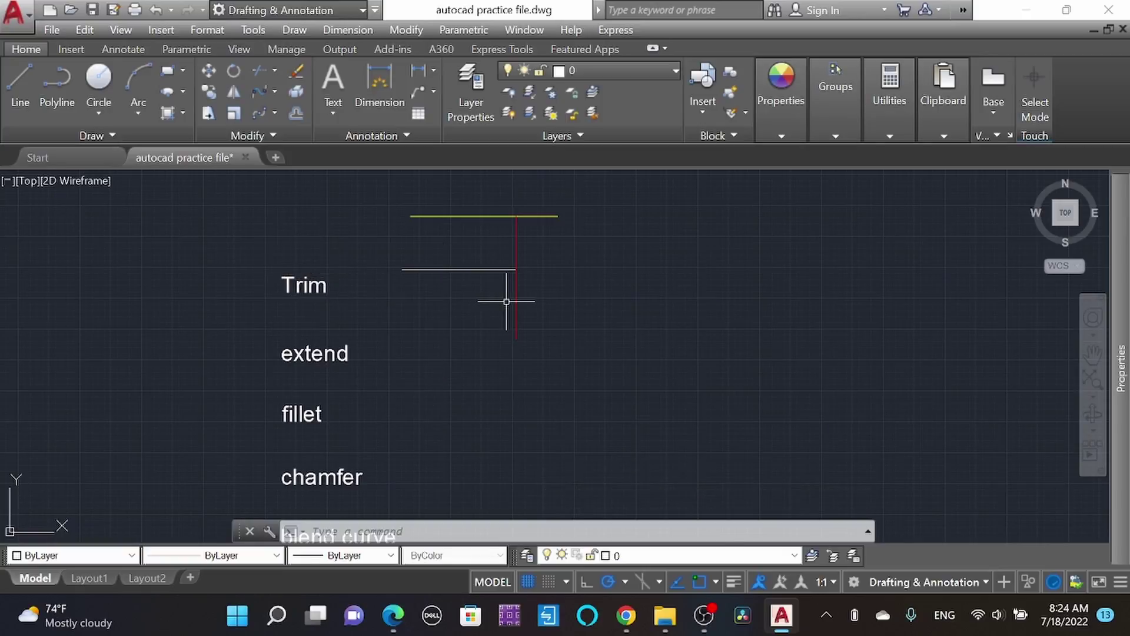
- Shorten the red line's upper end to the lower horizontal line and stretch its lower end further down beside the fillet label
click(534, 246)
click(483, 262)
click(517, 216)
key(Escape)
click(530, 284)
click(490, 305)
click(516, 339)
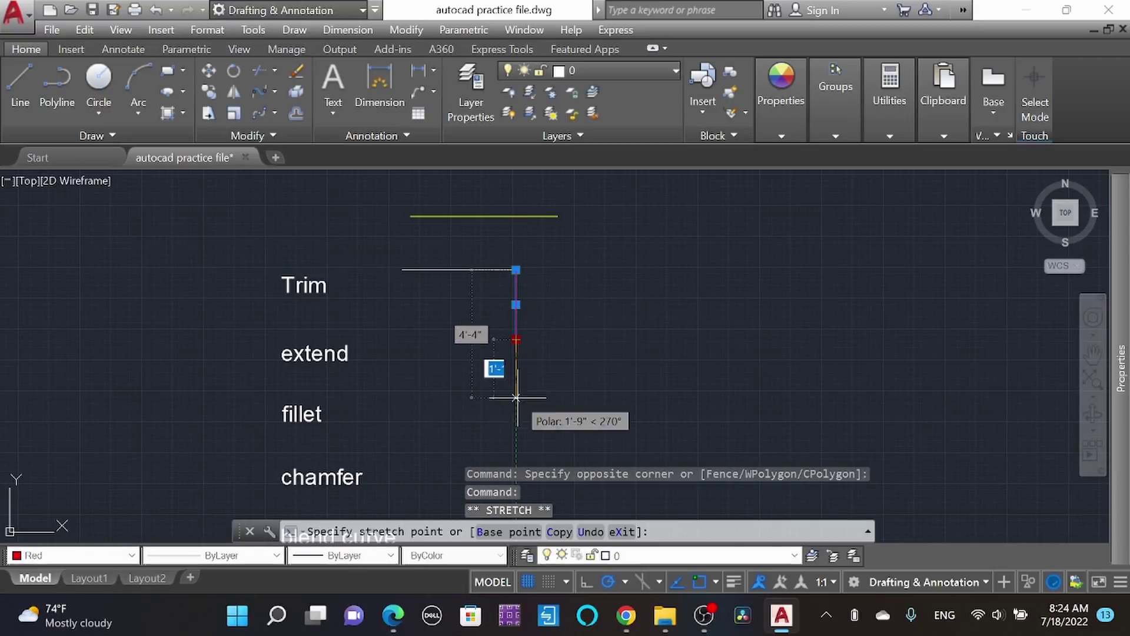
click(516, 419)
key(Escape)
- Move the red line's upper end straight down, leaving a gap below the lower horizontal line
click(525, 286)
click(513, 304)
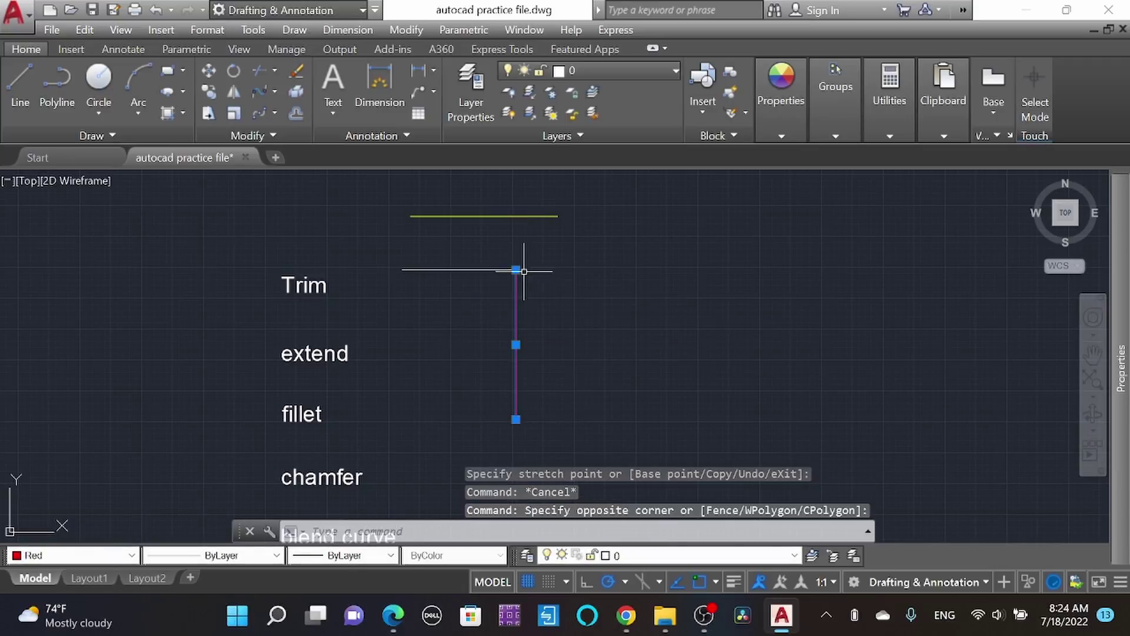
click(516, 270)
click(516, 346)
key(Escape)
- Extend the red line up to the lower horizontal line and on to the yellow line, using both horizontal lines as boundary edges
click(504, 283)
click(456, 190)
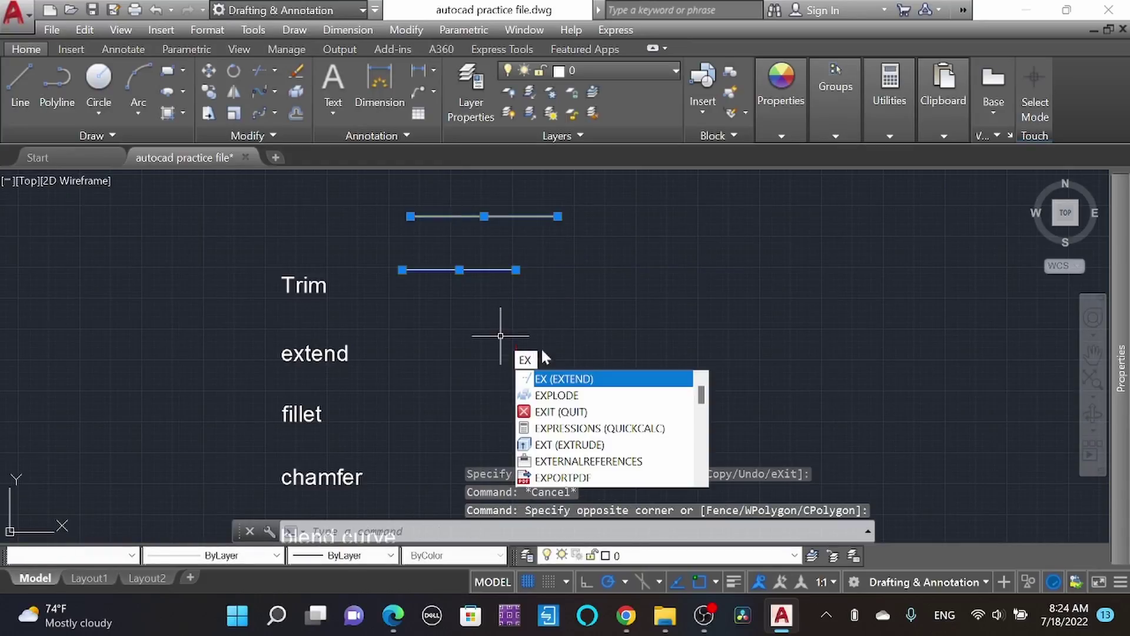
key(Return)
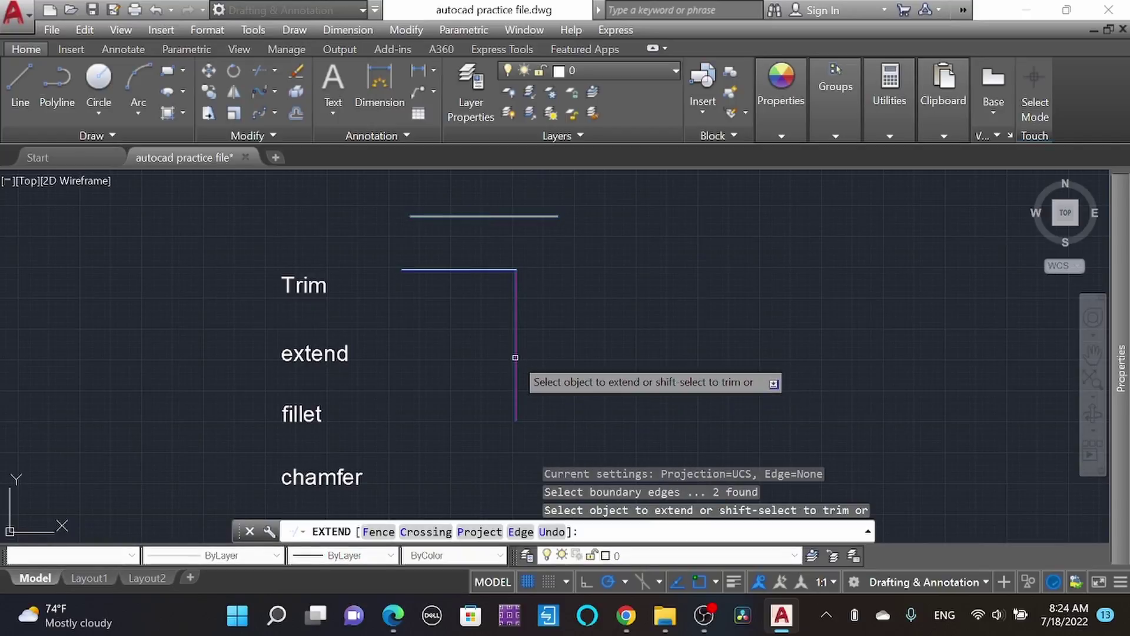
click(515, 357)
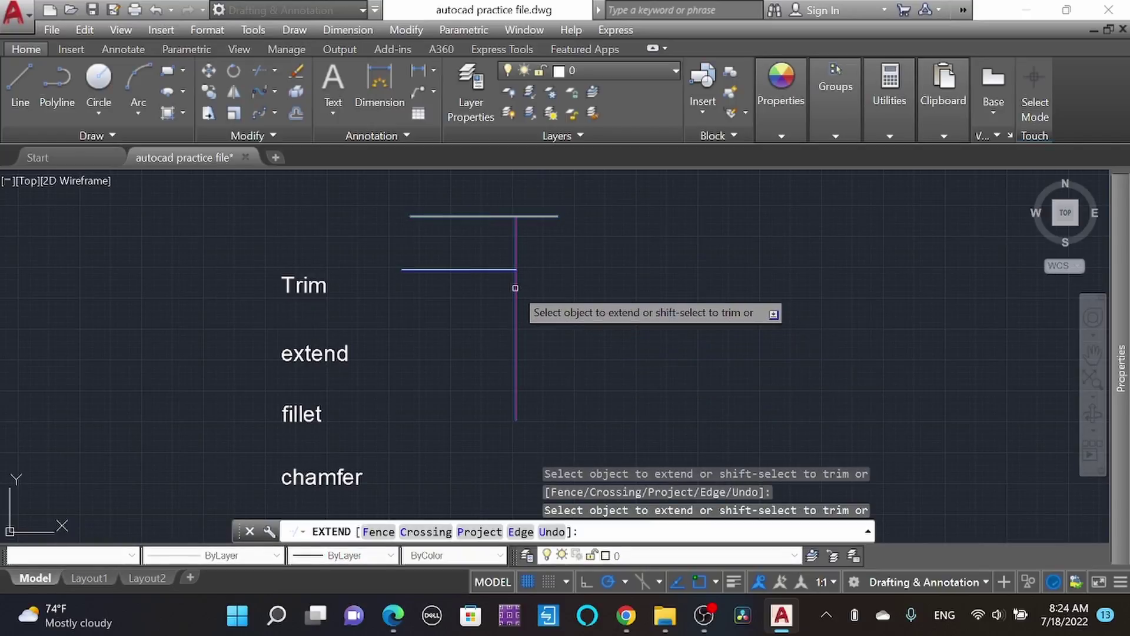
key(Escape)
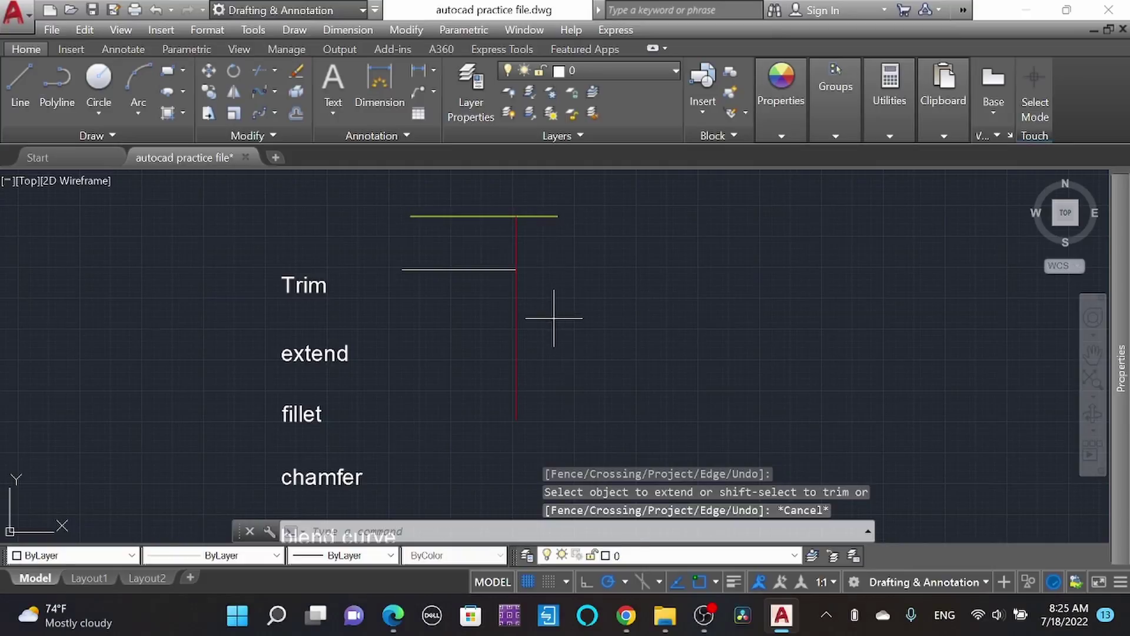
- Within the Extend command, with all three lines as boundary edges, trim the red line's portion between the lower horizontal line and the yellow line
drag(553, 318, 462, 184)
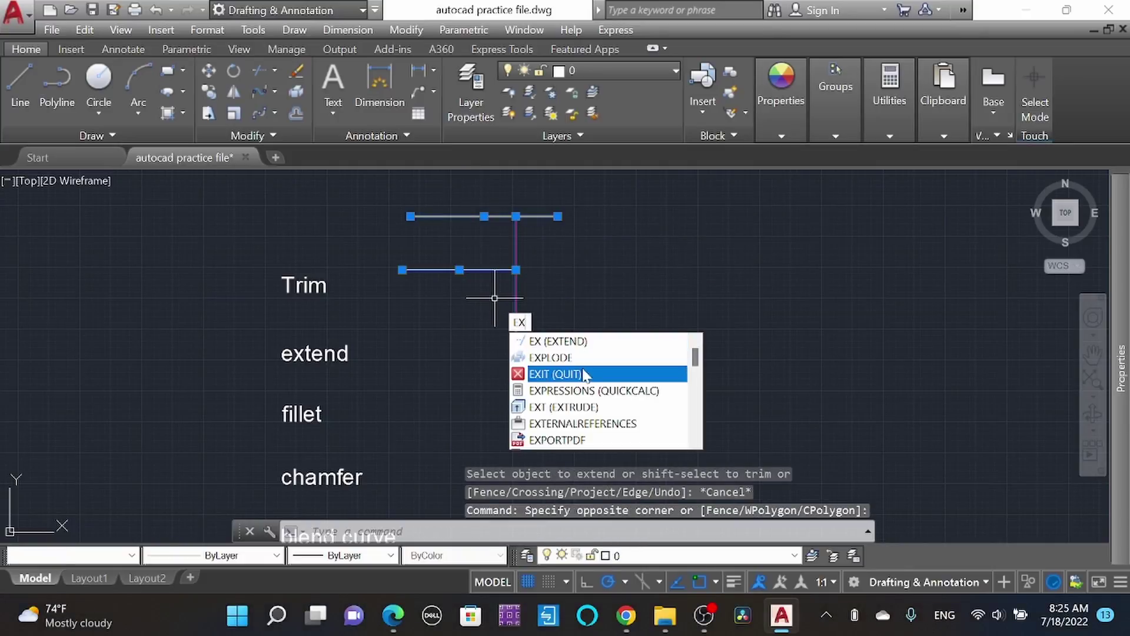
click(581, 339)
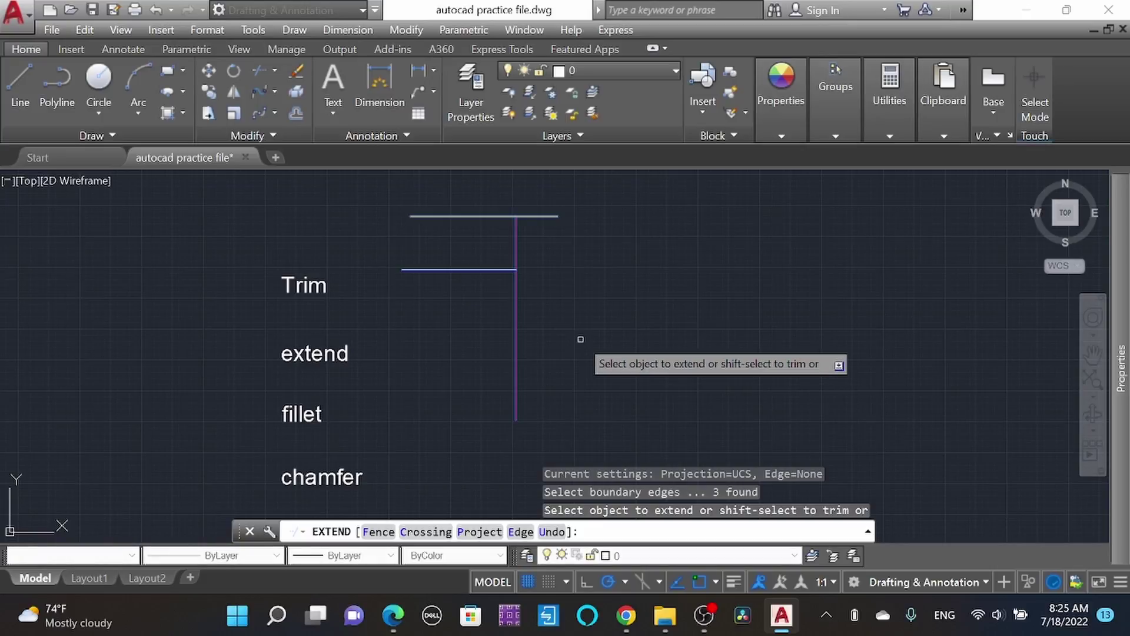
click(515, 251)
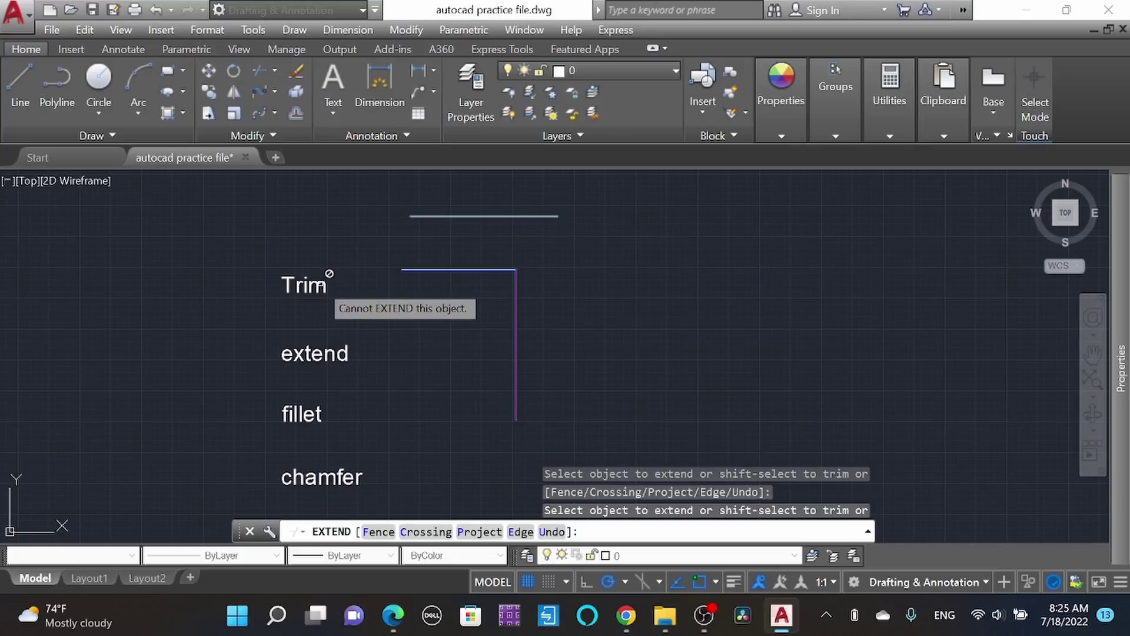
key(Escape)
click(630, 328)
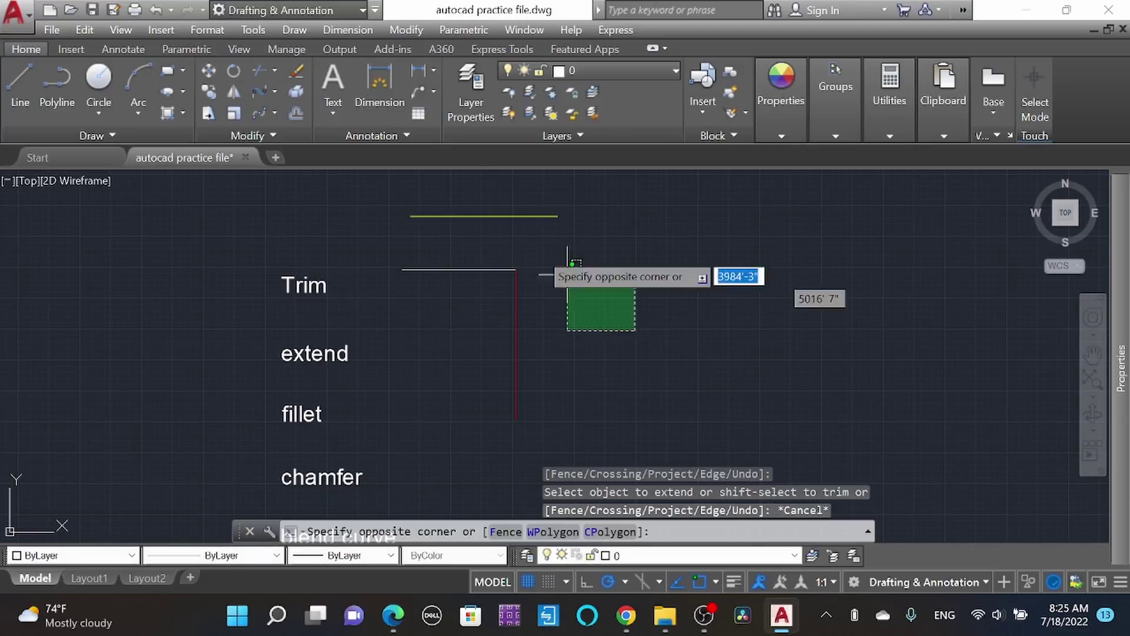
click(465, 189)
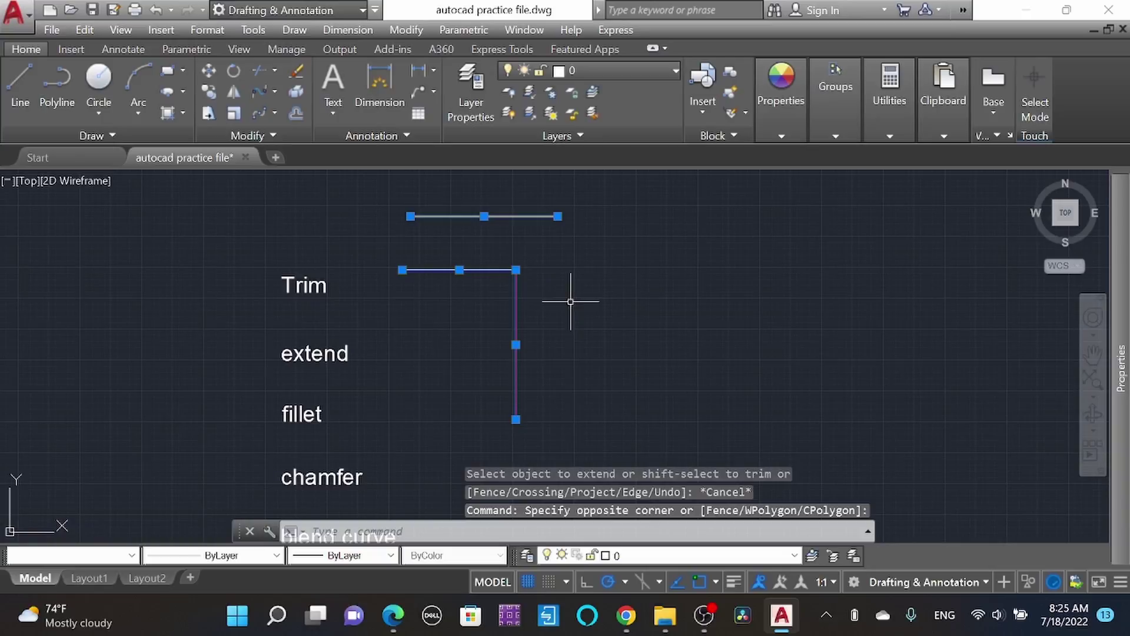
key(Escape)
click(542, 309)
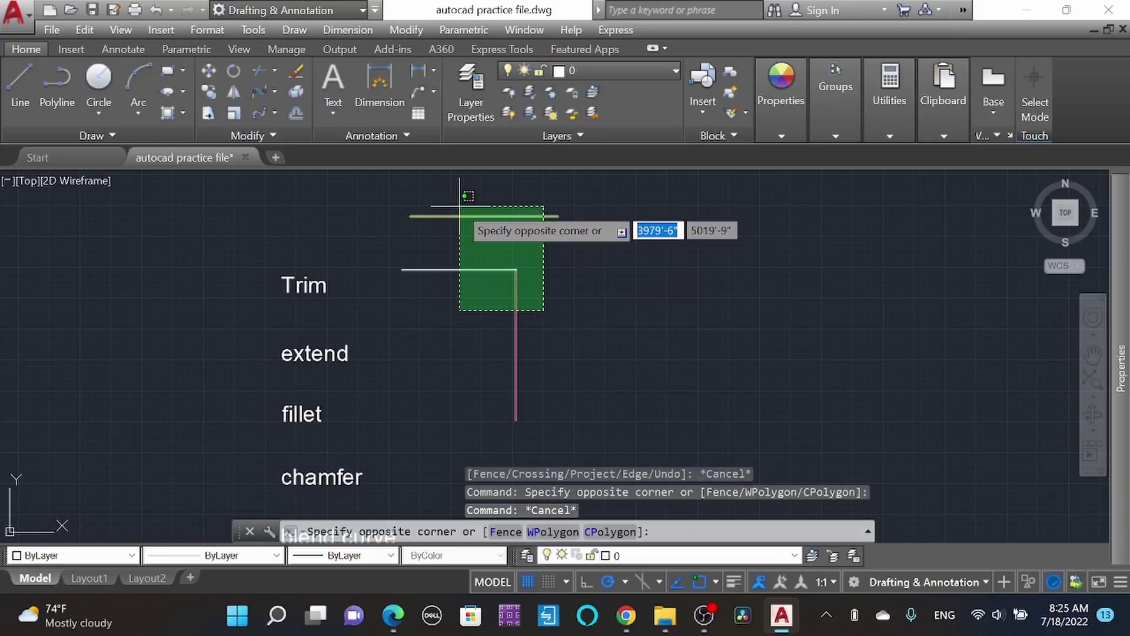
click(459, 206)
key(Escape)
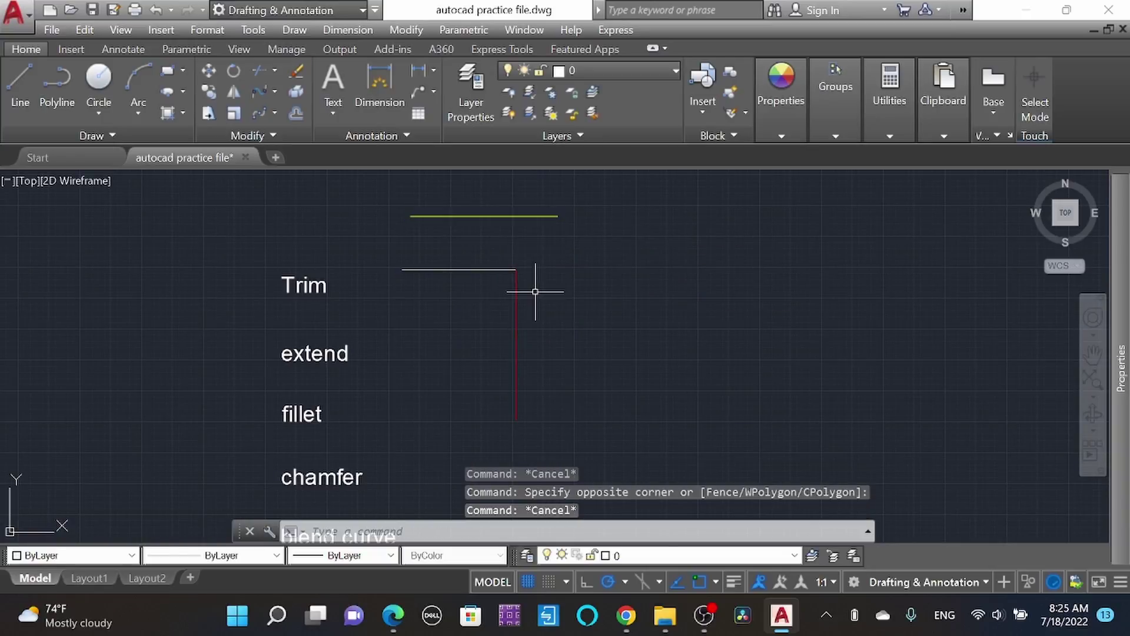
- Shorten the red line by stretching its upper end straight down to its midpoint, leaving a gap below the lower horizontal line
scroll(535, 291, down, 3)
scroll(544, 317, up, 3)
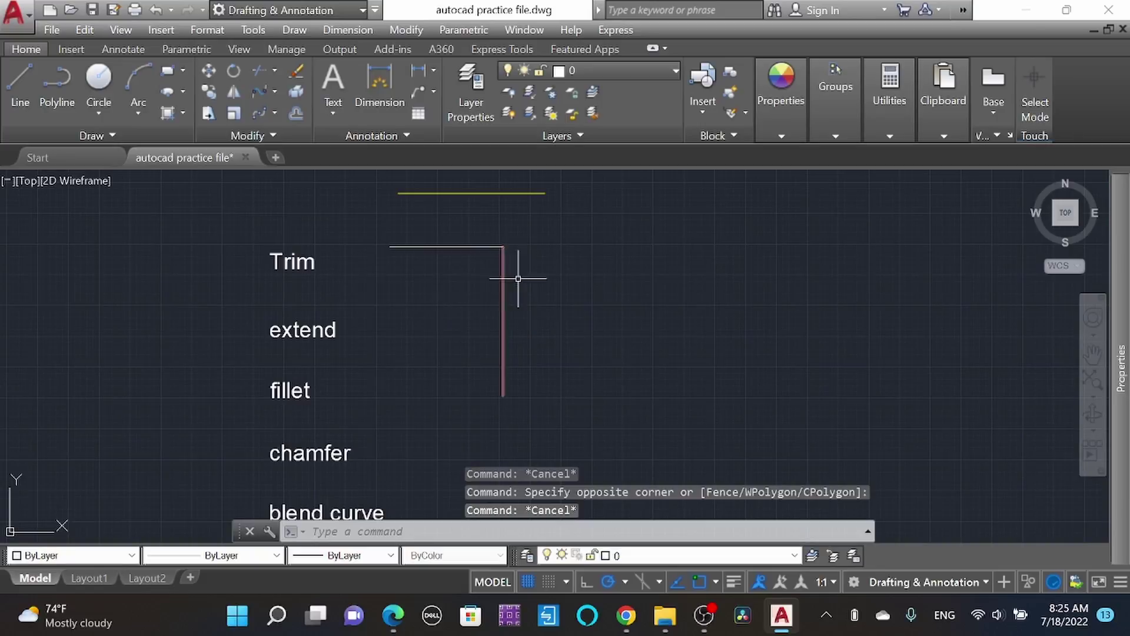
click(541, 315)
click(508, 251)
click(505, 248)
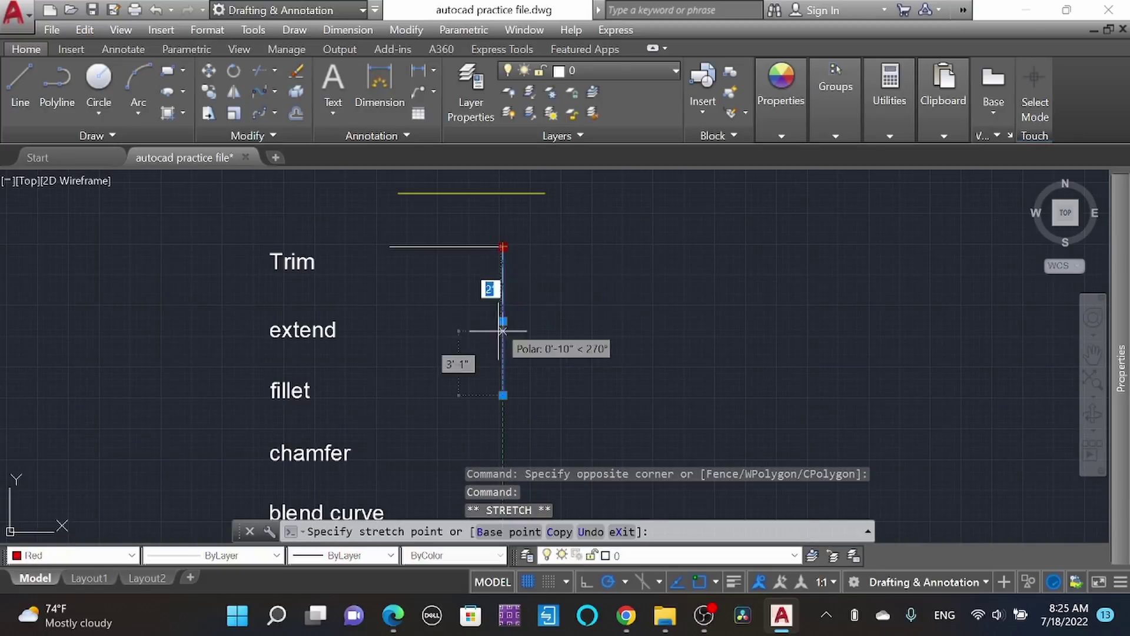
click(502, 320)
key(Escape)
- Move the lower horizontal line and the red line together straight down by about 3'-3"
click(538, 338)
click(497, 243)
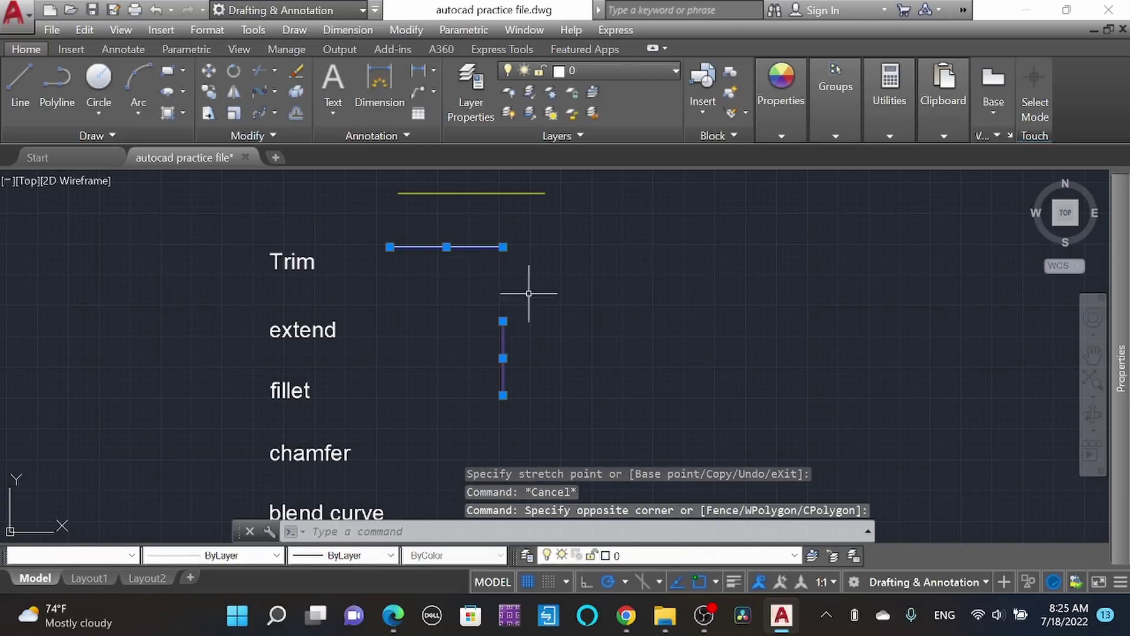
text(m)
key(Return)
click(568, 310)
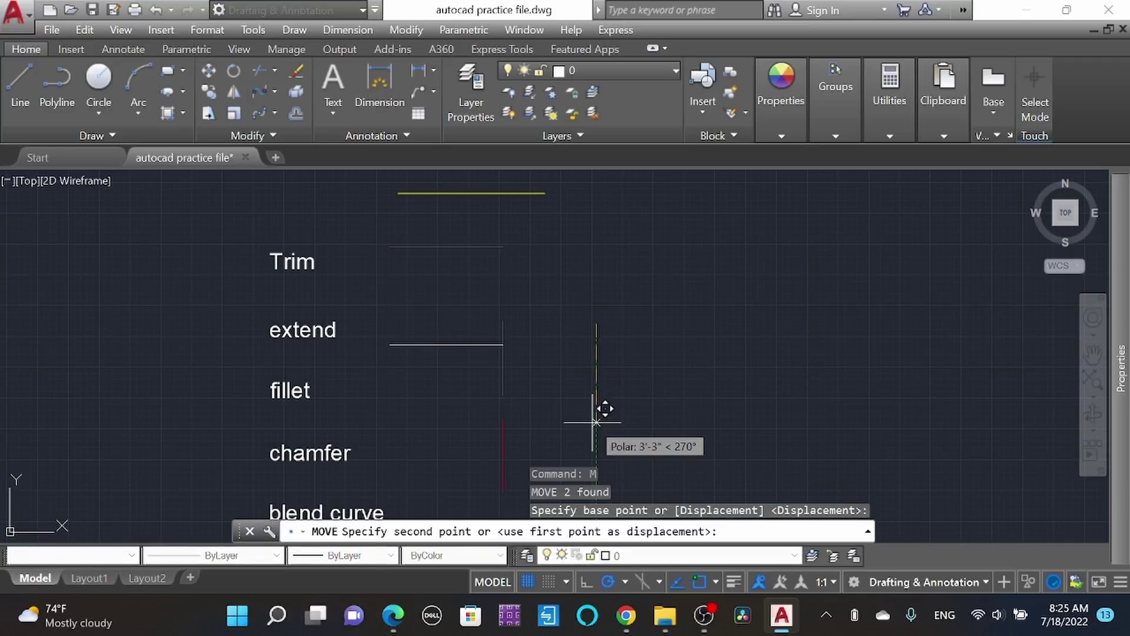
click(545, 438)
click(491, 422)
text(m)
key(Return)
key(Return)
key(Escape)
- Move the red line straight up, keeping a small gap beneath the lower horizontal line
click(528, 447)
click(485, 422)
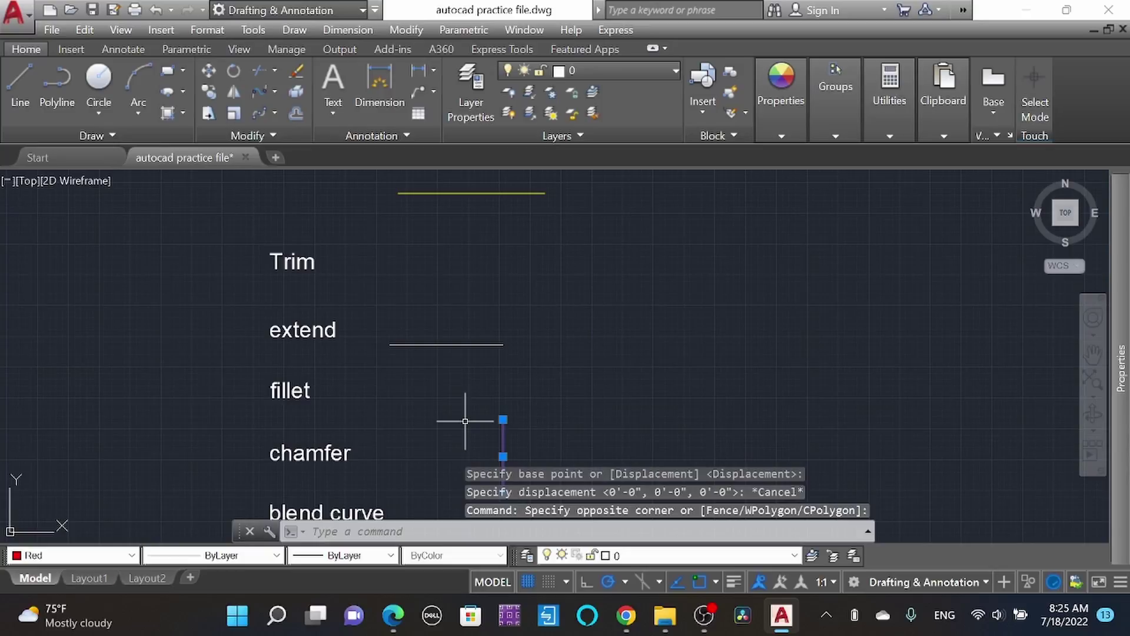
text(m)
key(Return)
click(550, 420)
click(552, 379)
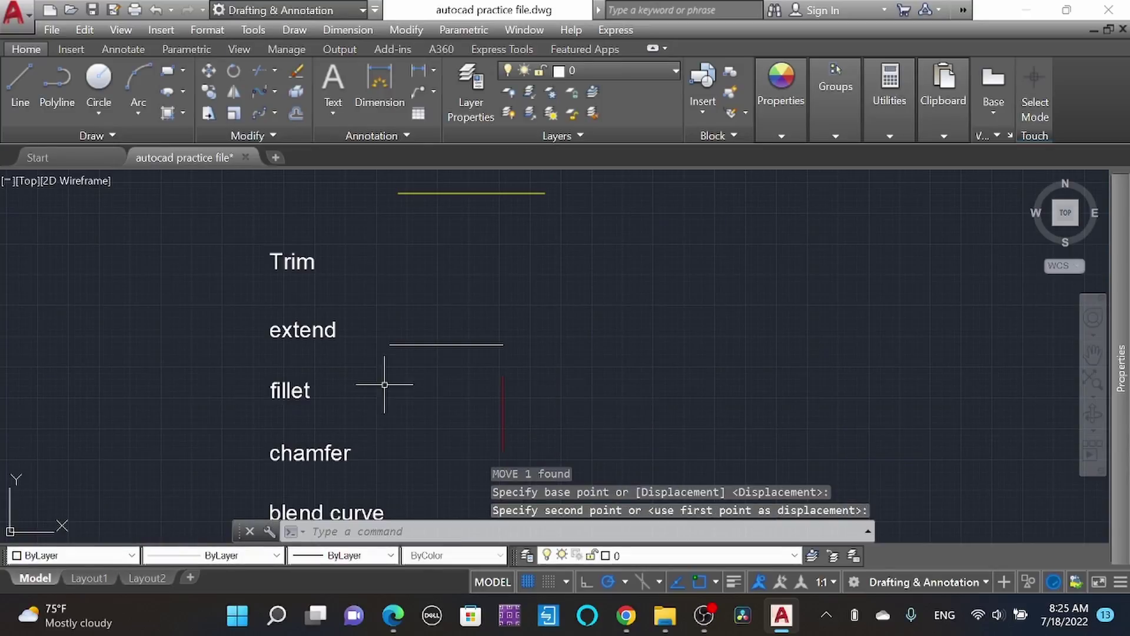
- Extend the red line up to the lower horizontal line, using that horizontal line as the boundary edge
scroll(523, 318, down, 3)
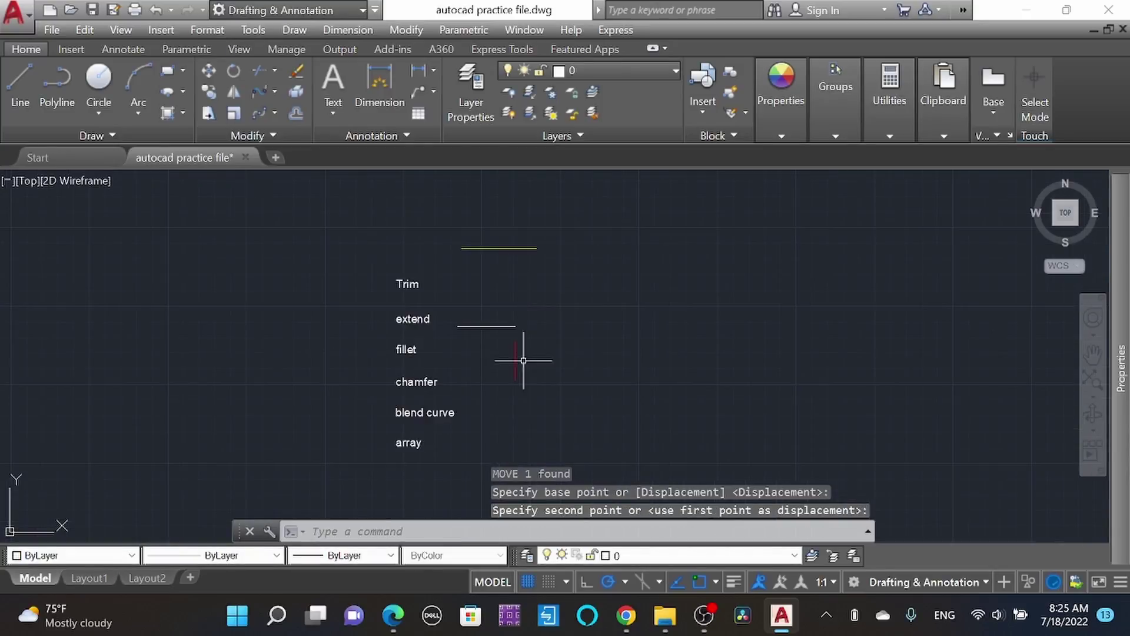
scroll(510, 378, up, 3)
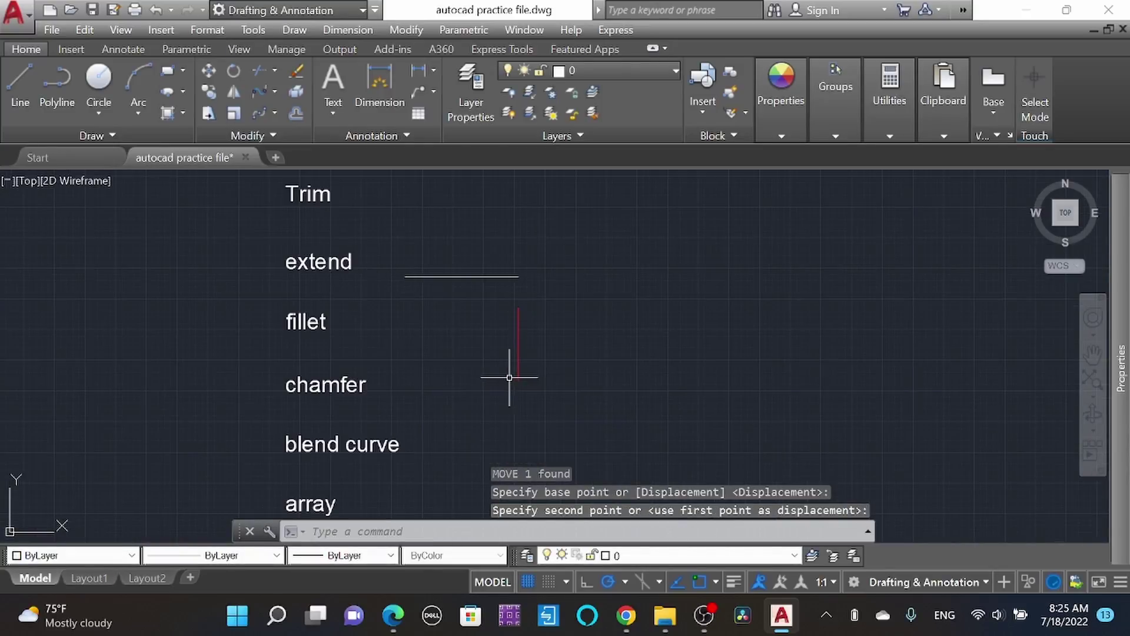
click(498, 300)
click(487, 257)
text(ex)
key(Return)
click(545, 333)
key(Escape)
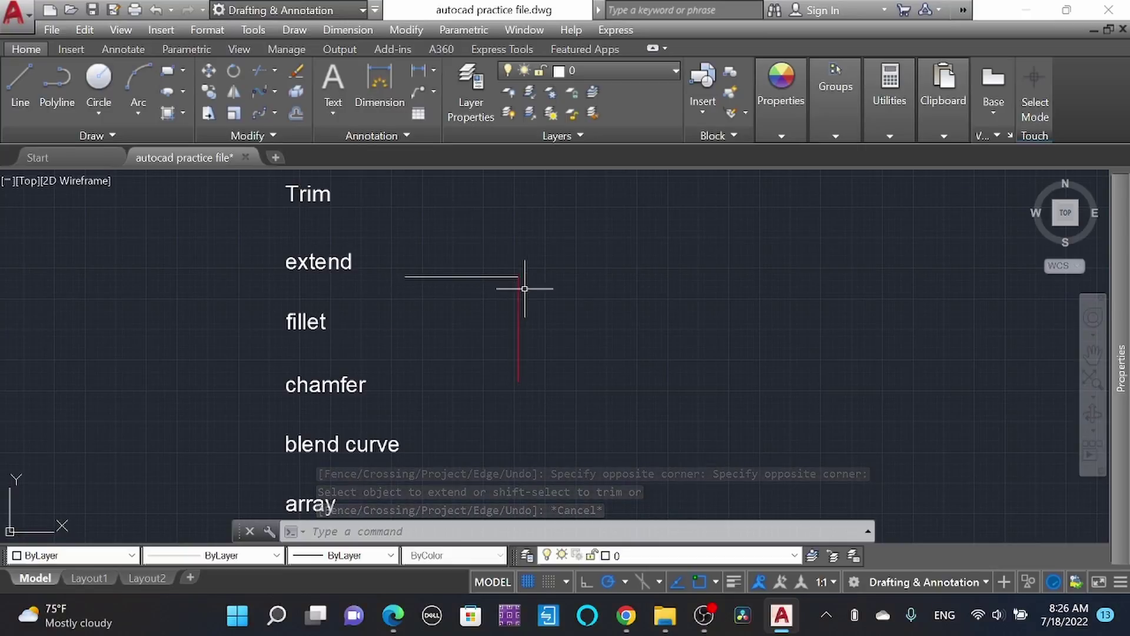
- Move the red line straight down to leave a gap below the horizontal line's end
click(532, 322)
click(479, 308)
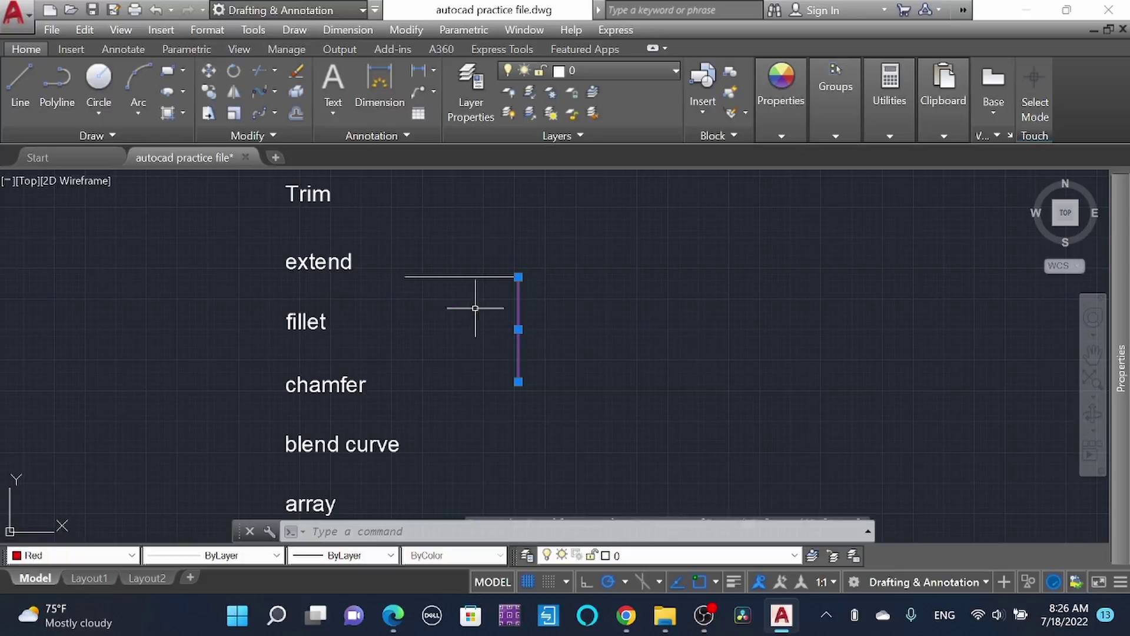
text(m)
key(Return)
click(586, 317)
key(Escape)
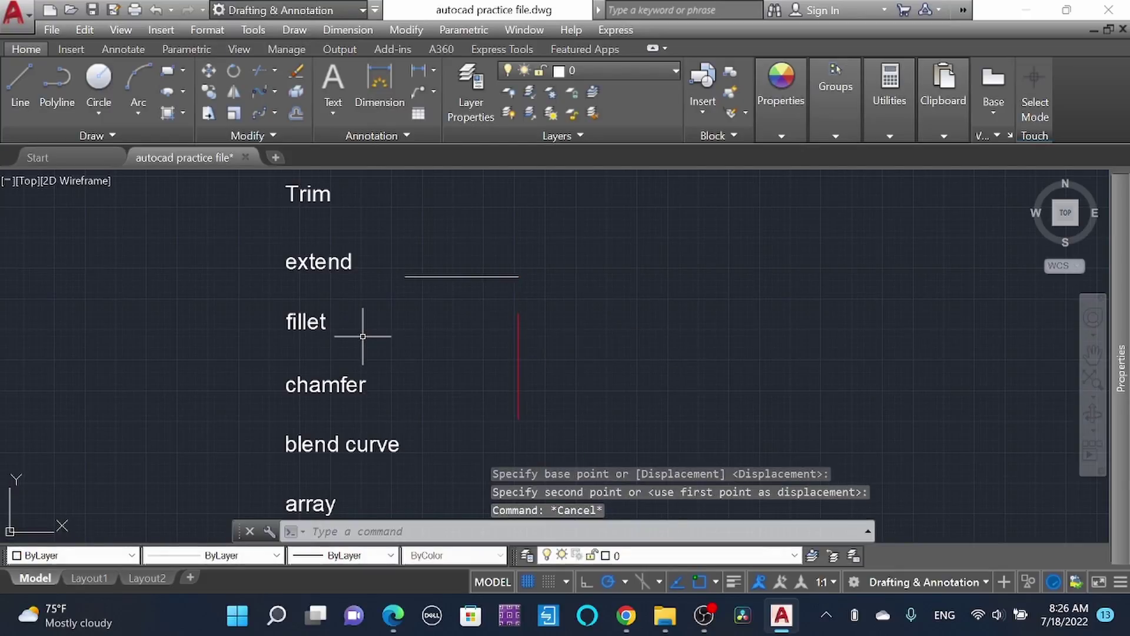
- Fillet the horizontal line and the red line with a radius of 0 to join them in a sharp corner
text(f)
key(Return)
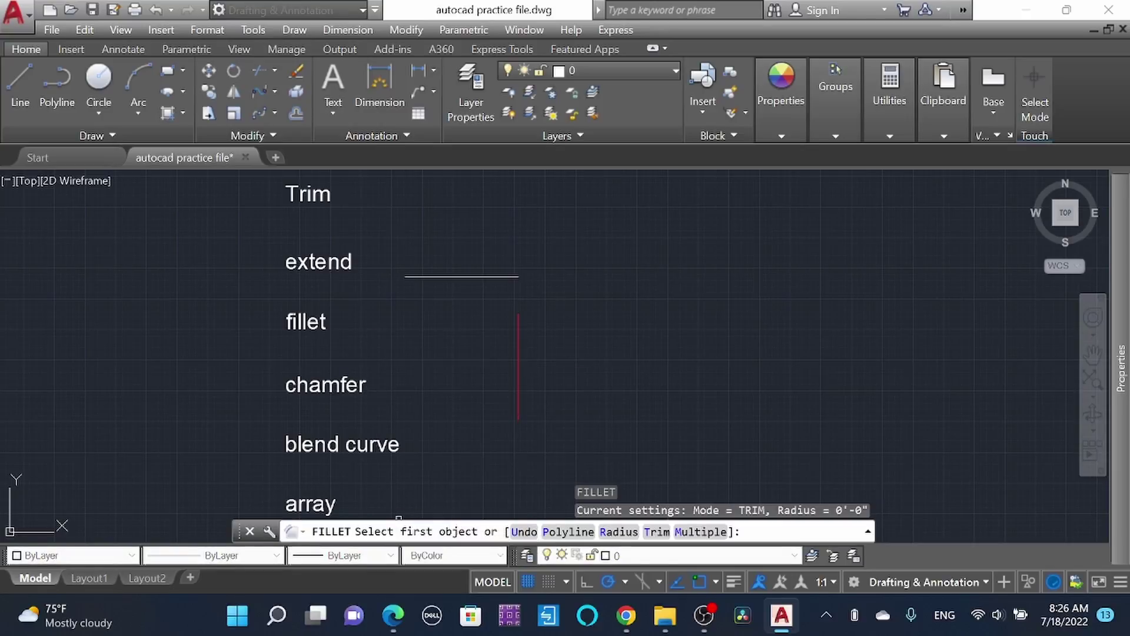
click(474, 276)
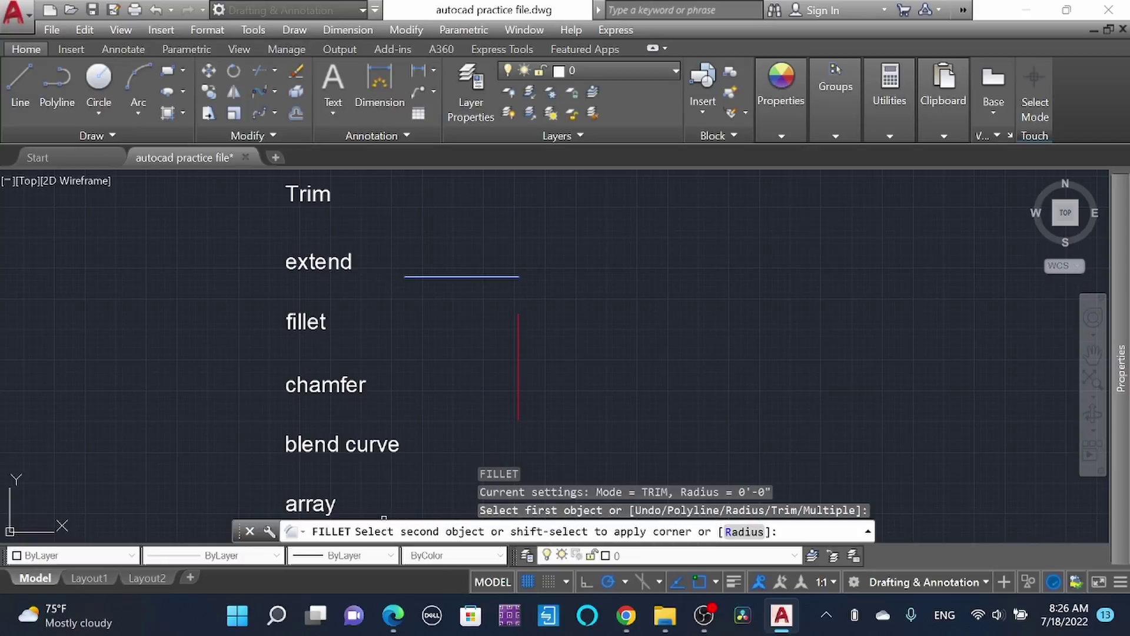
click(516, 324)
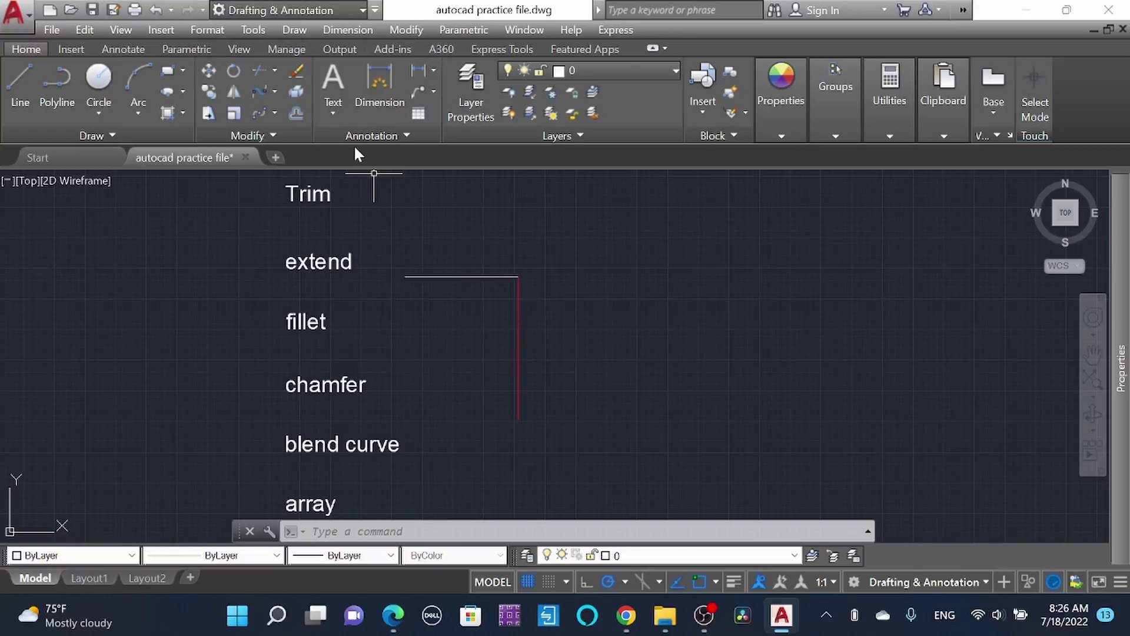
- Fillet the corner between the horizontal line and the red line with a radius of 2'
click(276, 90)
text(f)
key(Return)
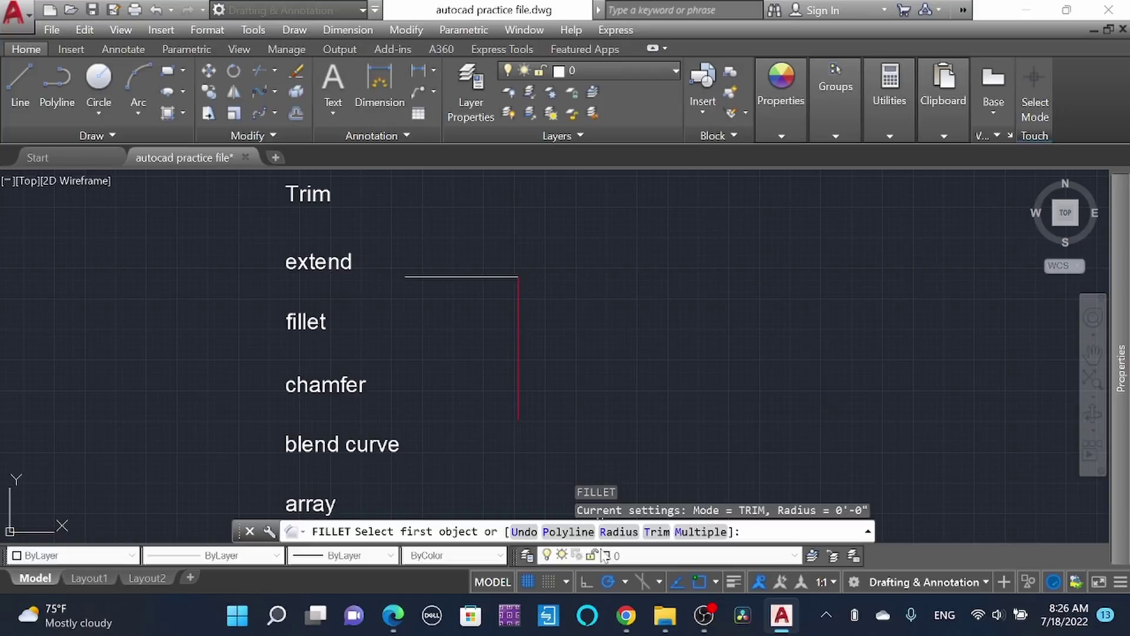
key(Return)
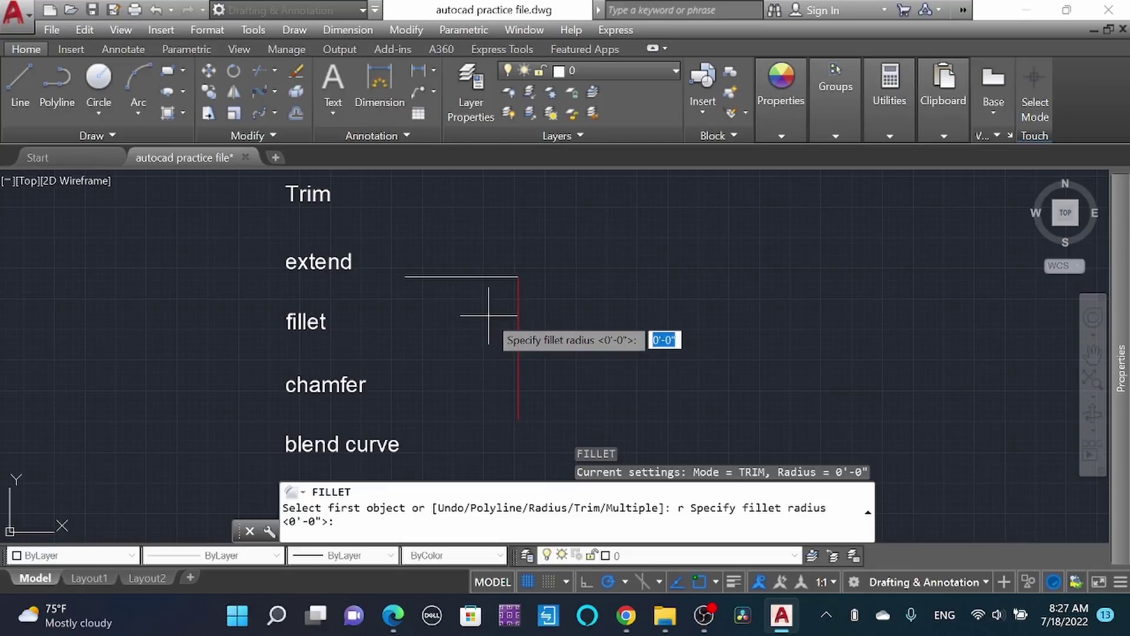
key(Return)
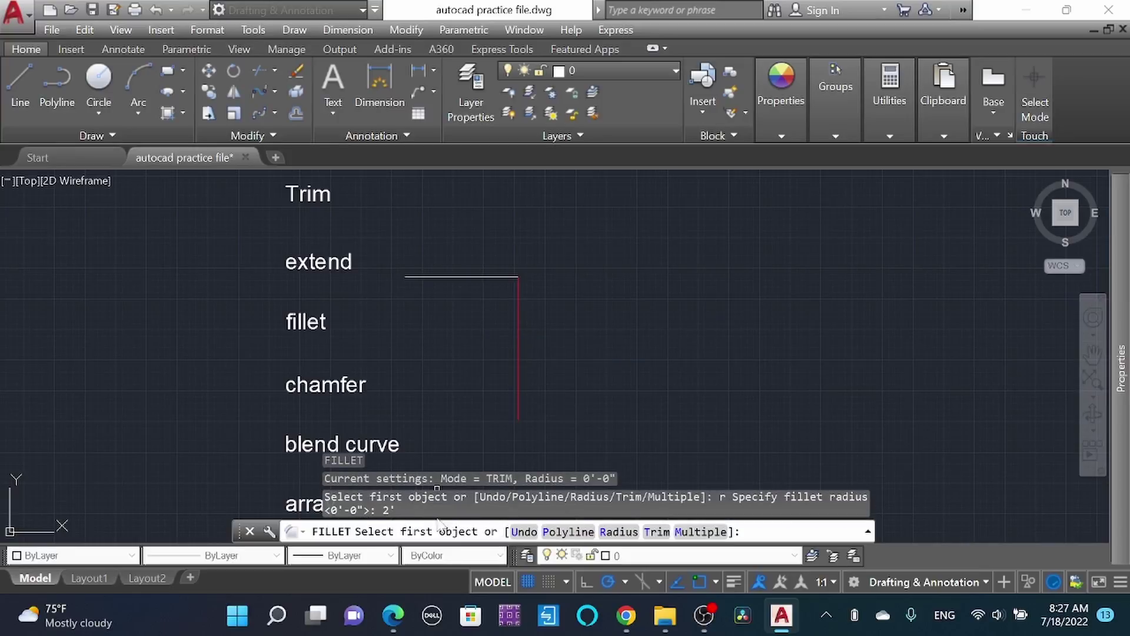
click(492, 277)
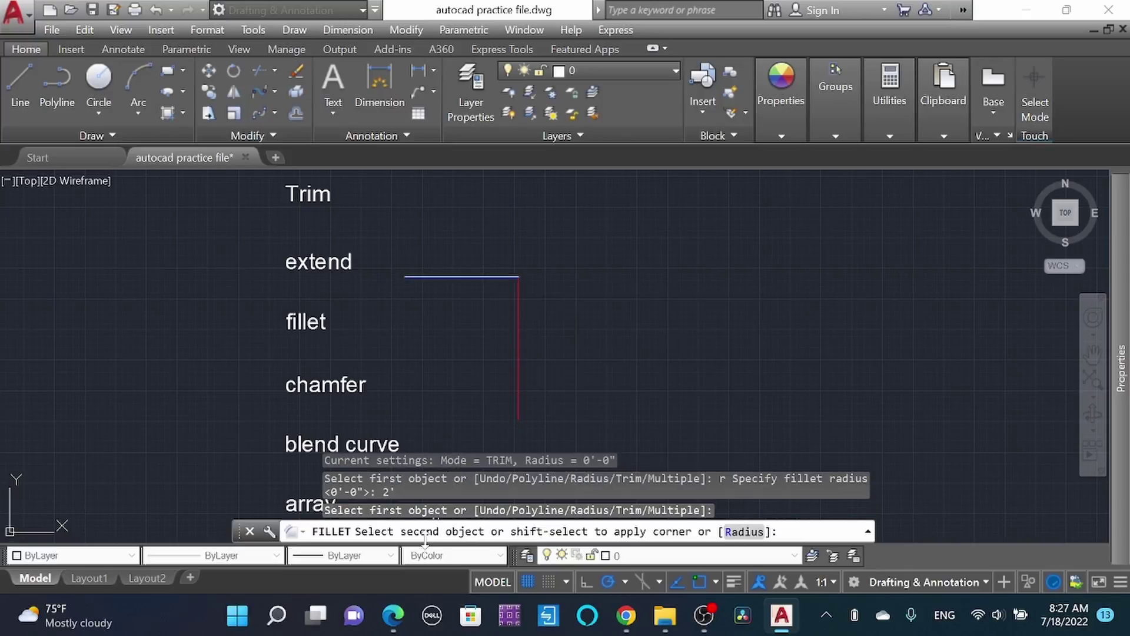
click(518, 375)
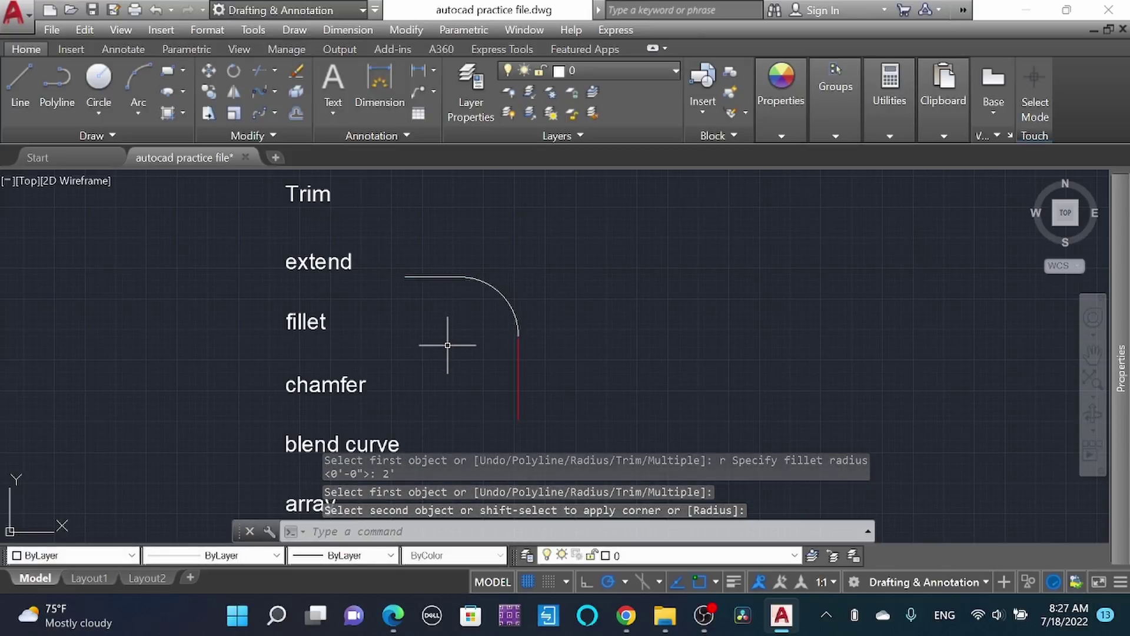
- Undo the rounded fillet between the horizontal line and the red line
key(ctrl+z)
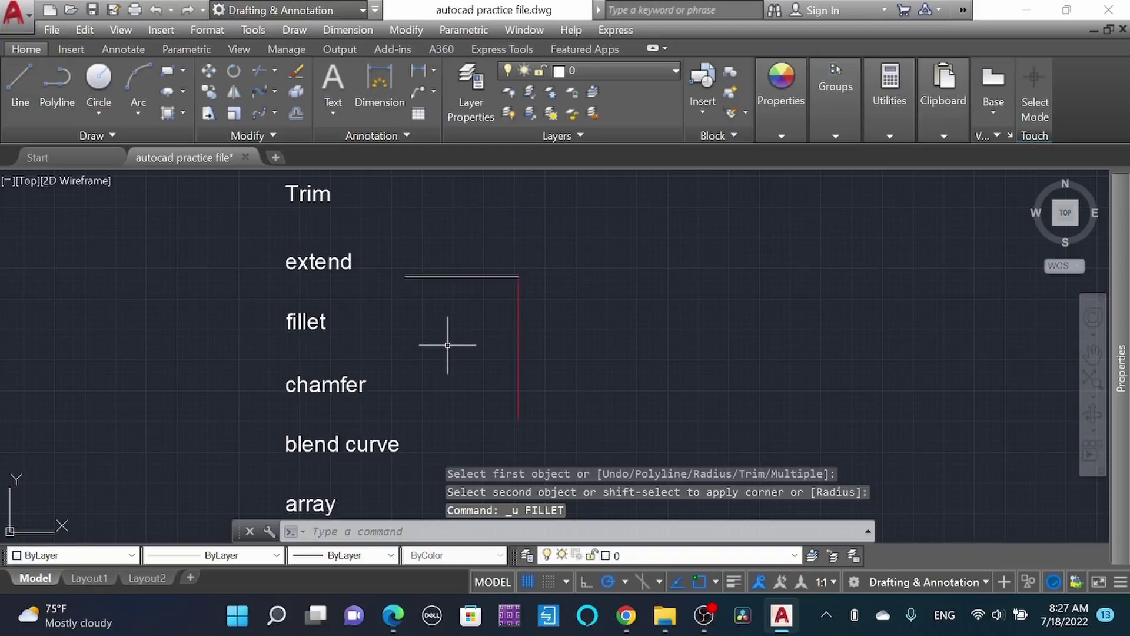
scroll(391, 383, down, 1)
scroll(375, 399, up, 1)
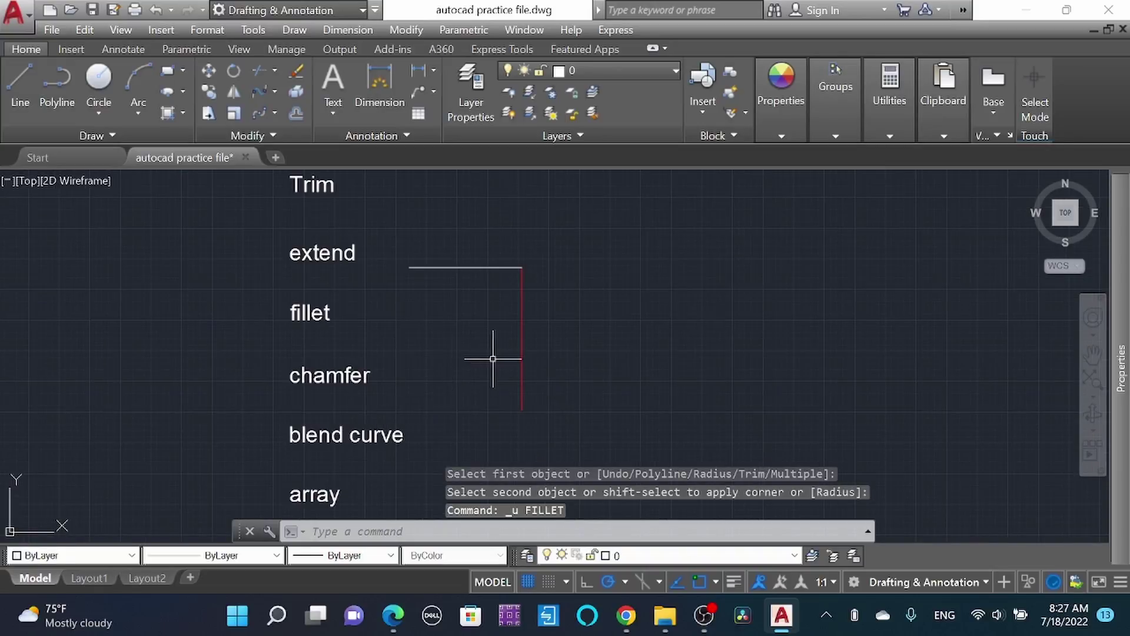
key(Escape)
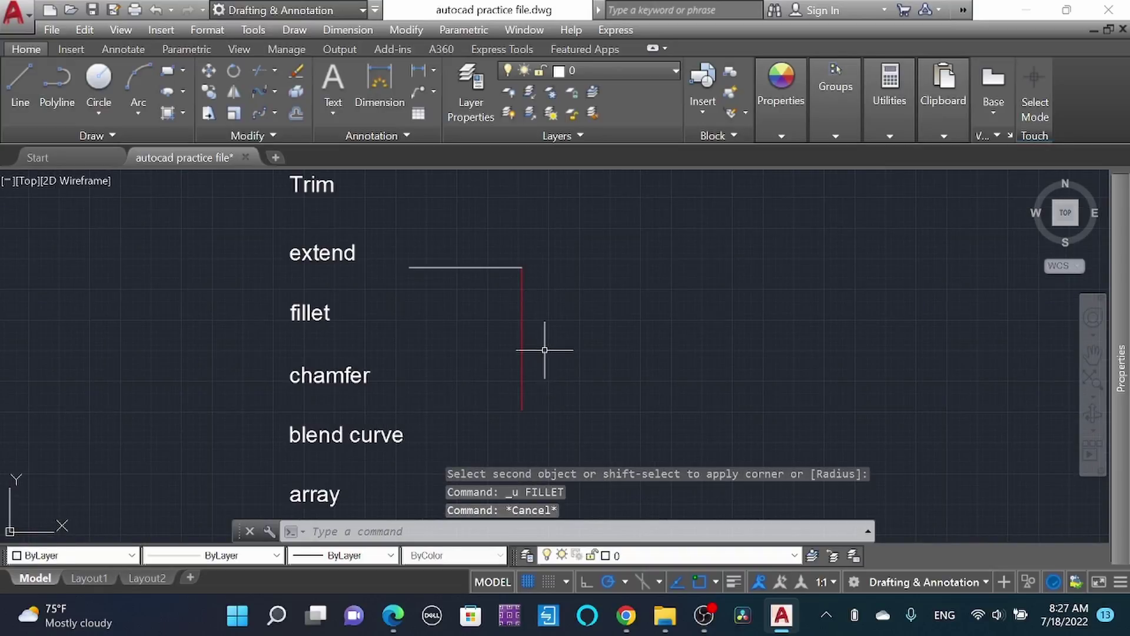
- Chamfer the corner between the horizontal line and the red line with both distances at 2'-0"
text(cha)
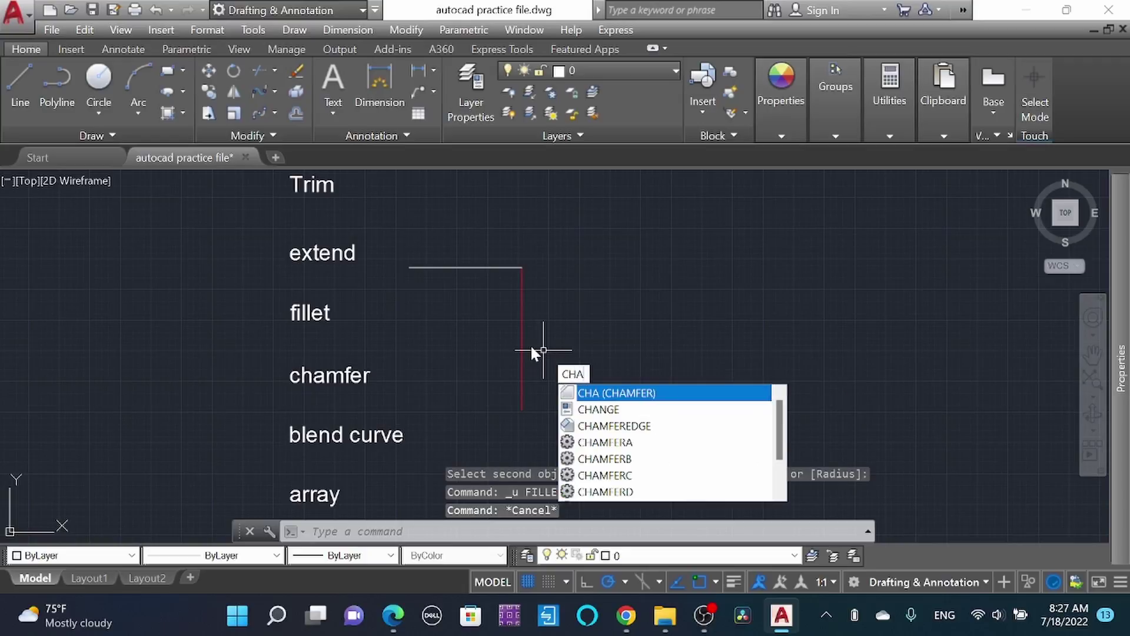
click(620, 394)
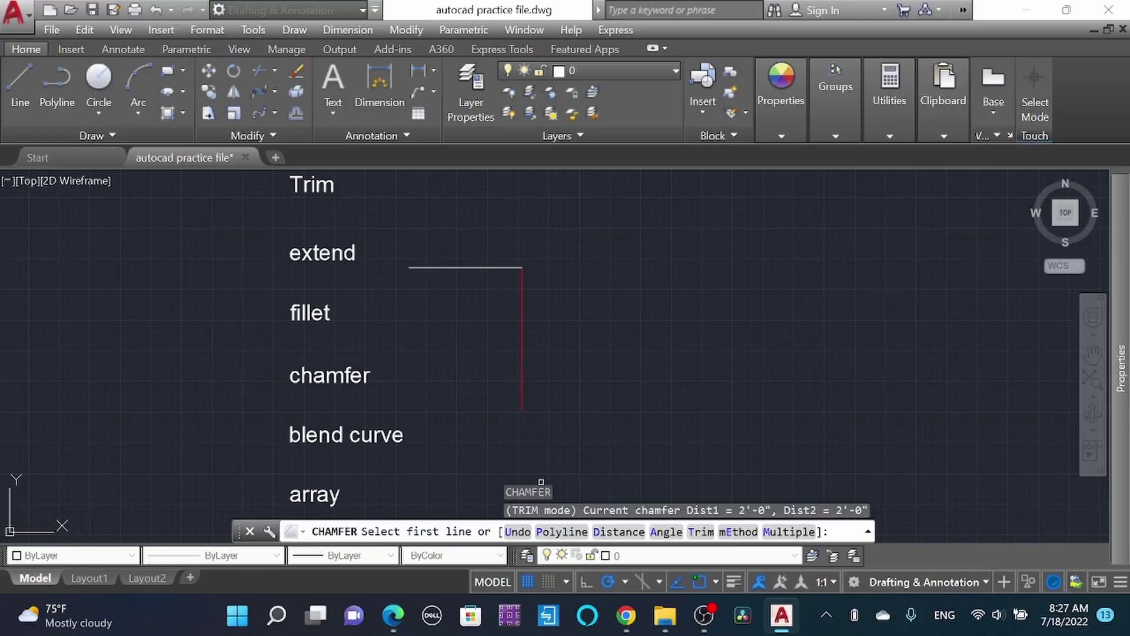
click(489, 268)
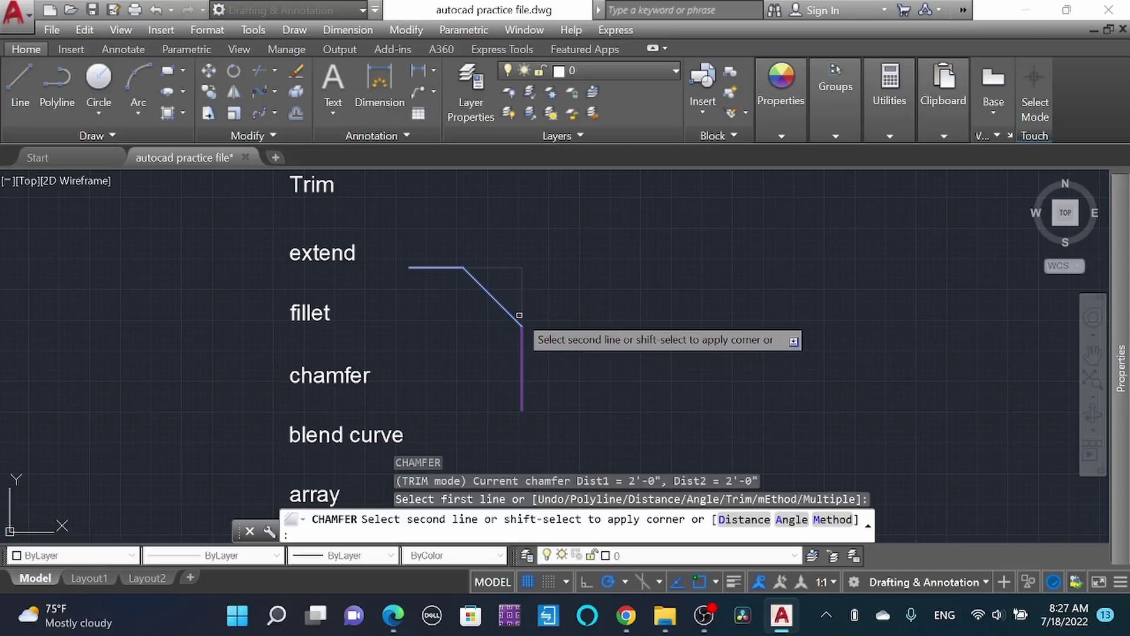
click(521, 357)
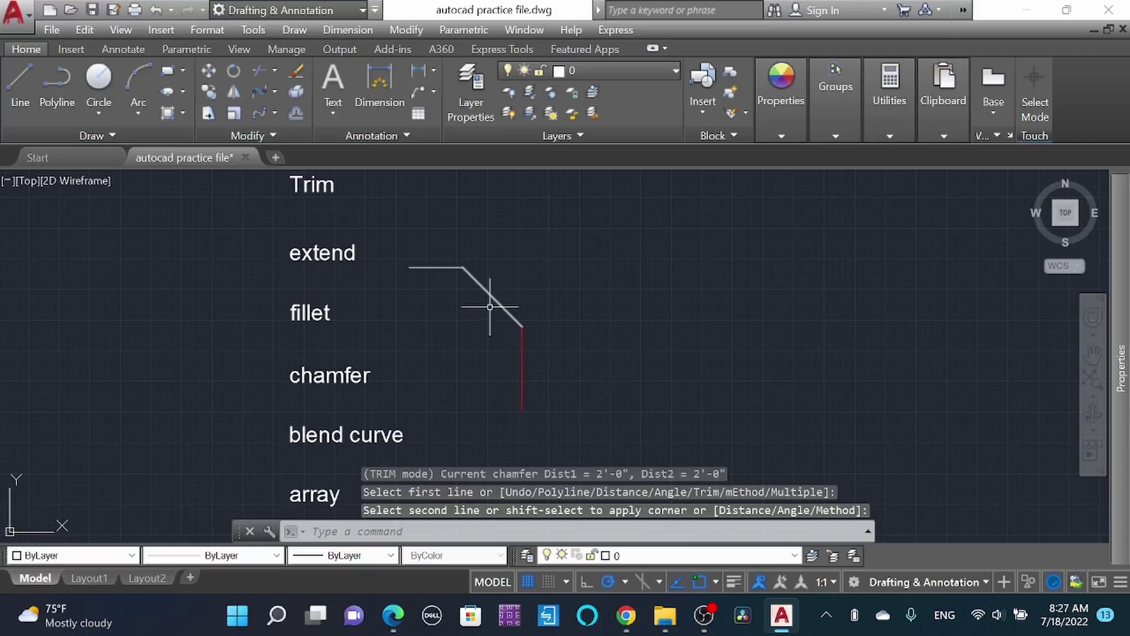
- Copy the chamfered horizontal and red lines, including the chamfer line, to the empty area on their right
click(523, 327)
click(575, 410)
click(448, 214)
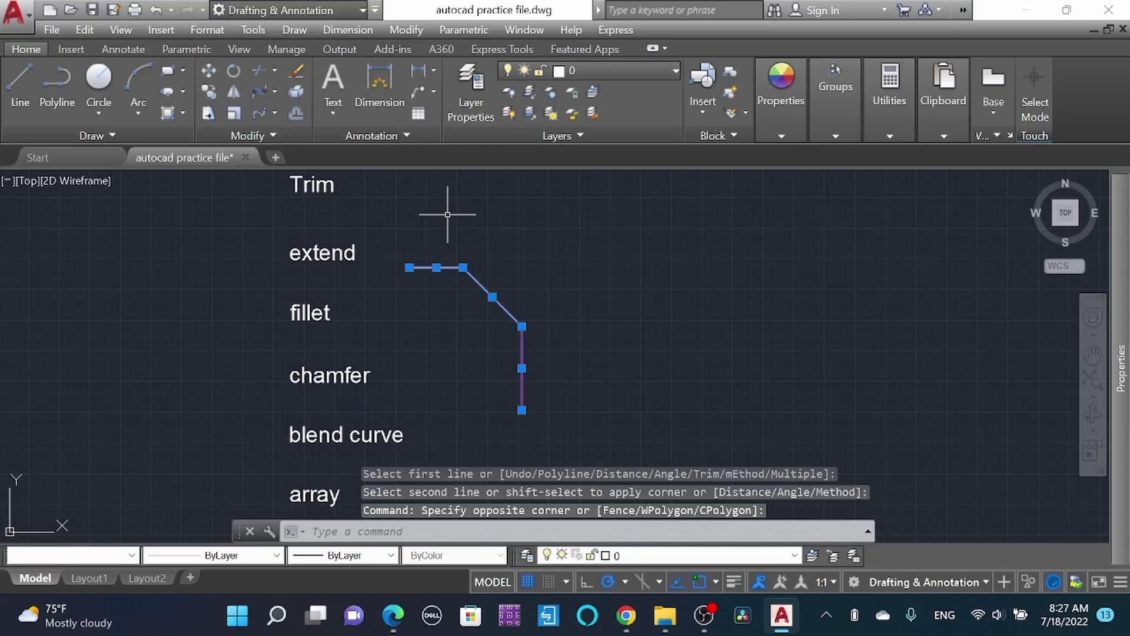
text(co)
key(Return)
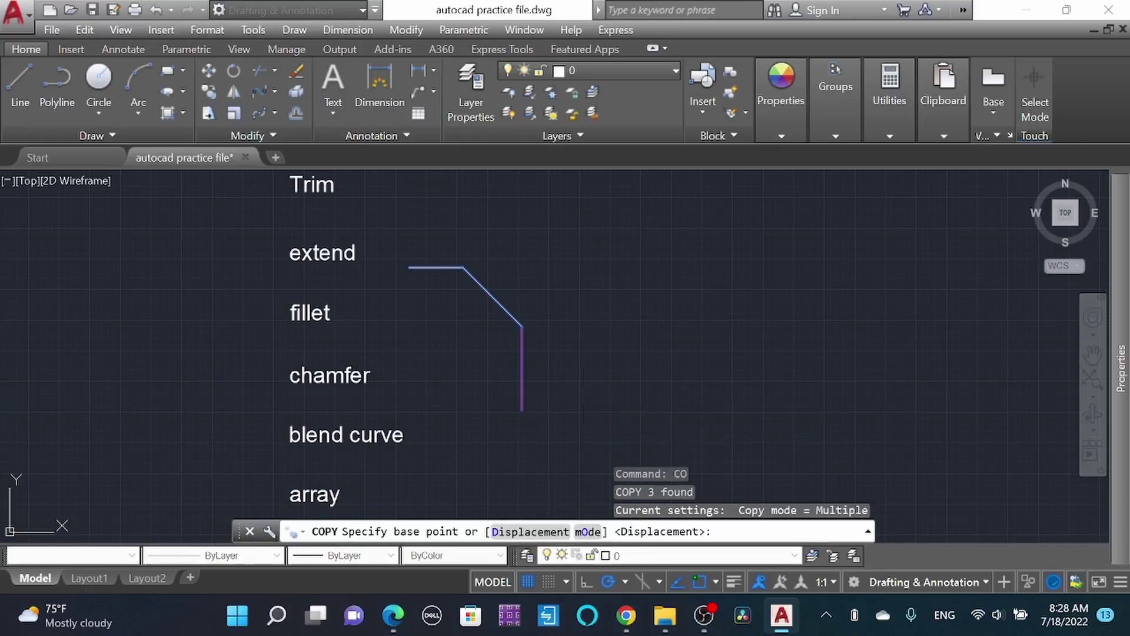
click(585, 394)
click(773, 384)
key(Escape)
- Erase the diagonal chamfer line from the copied shape
click(711, 270)
click(611, 325)
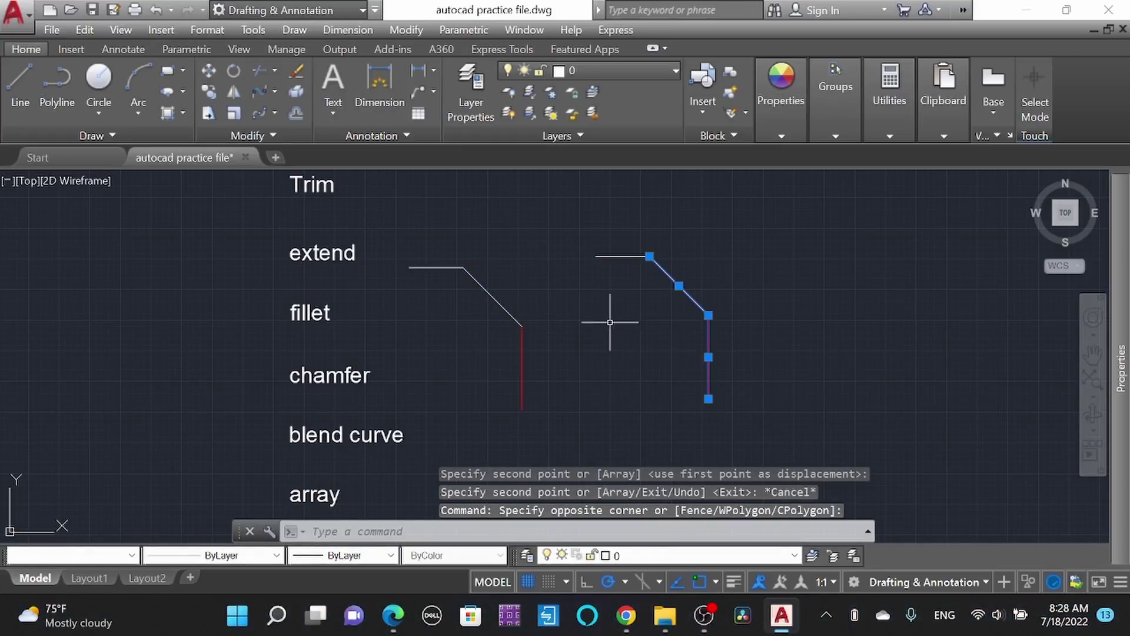
key(Escape)
click(682, 289)
key(Delete)
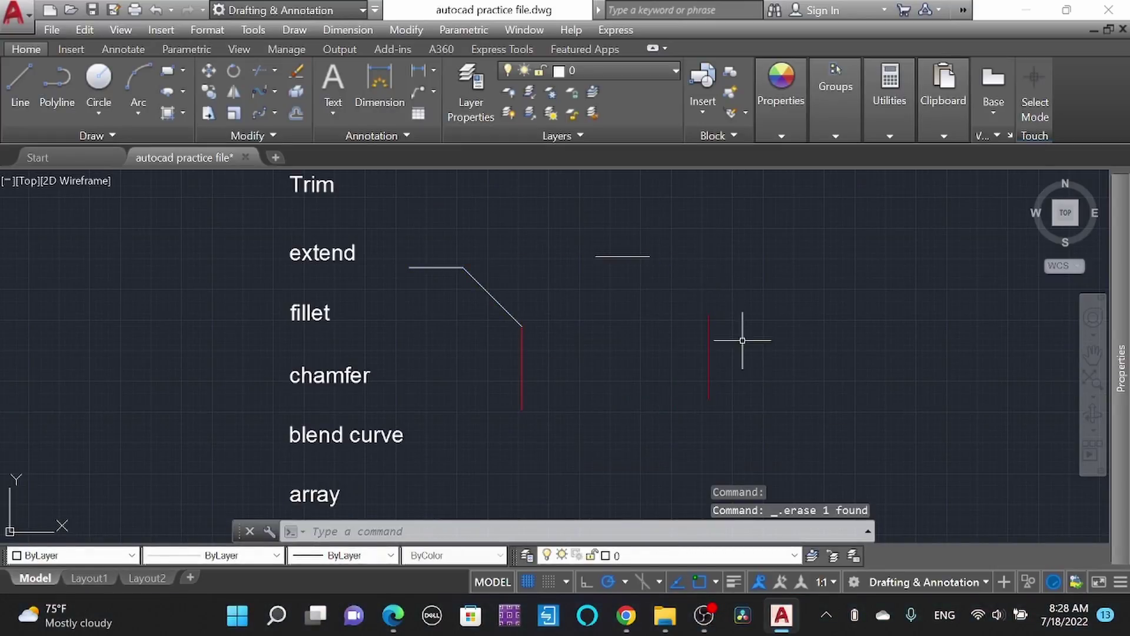
- Fillet the copied red line and horizontal line with a zero radius to join them in a sharp corner
click(742, 341)
click(653, 210)
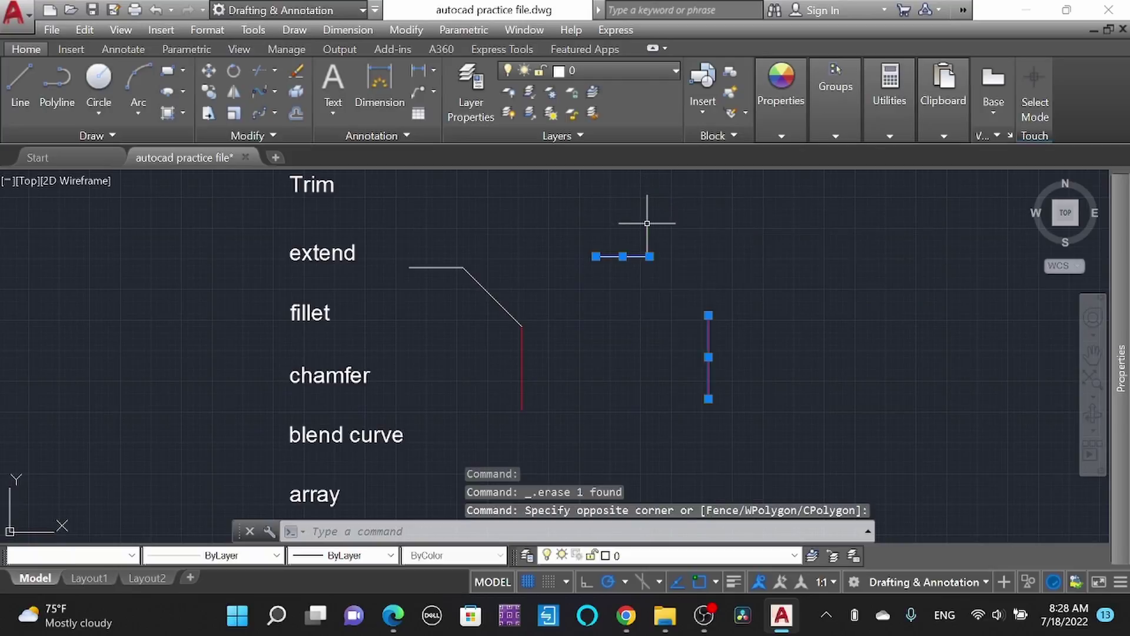
key(Escape)
text(f)
key(Return)
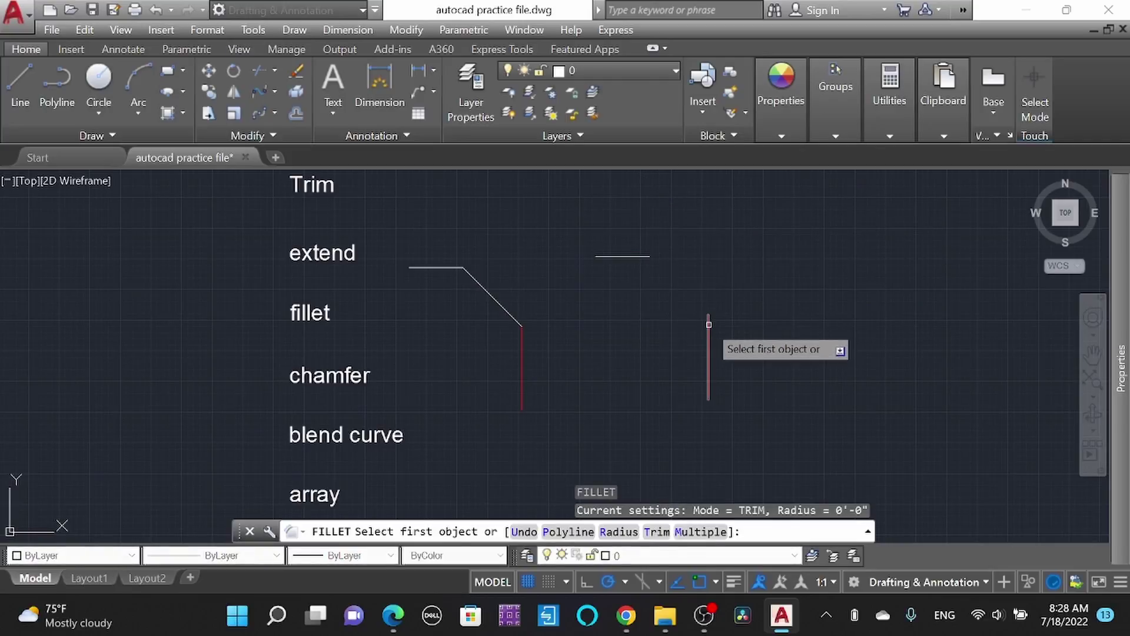
click(709, 321)
click(639, 260)
key(Escape)
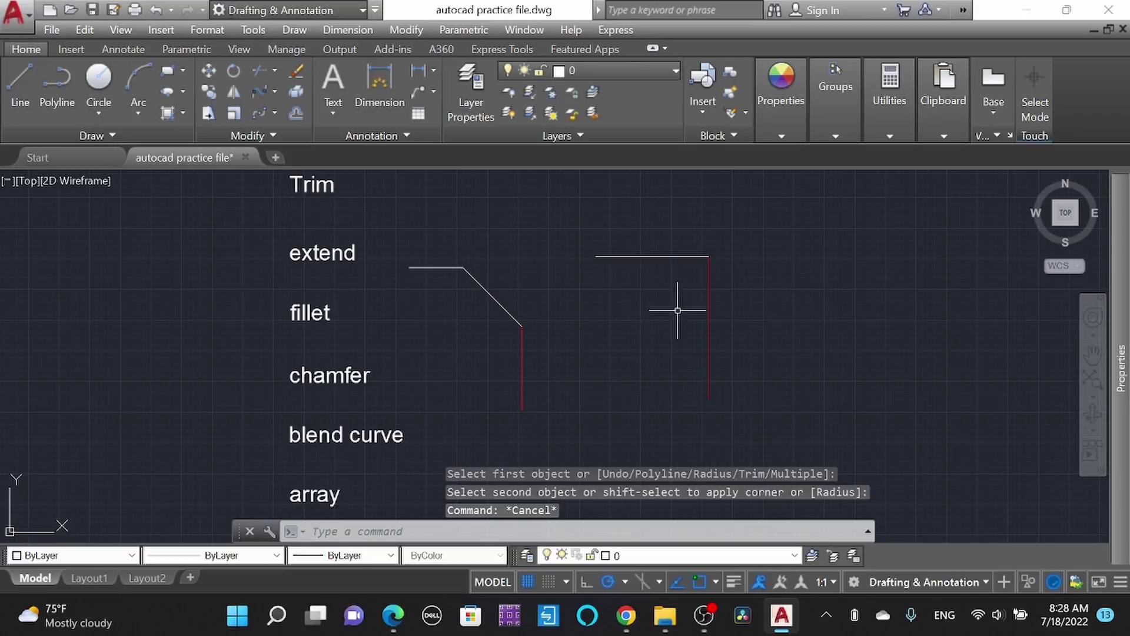
key(Escape)
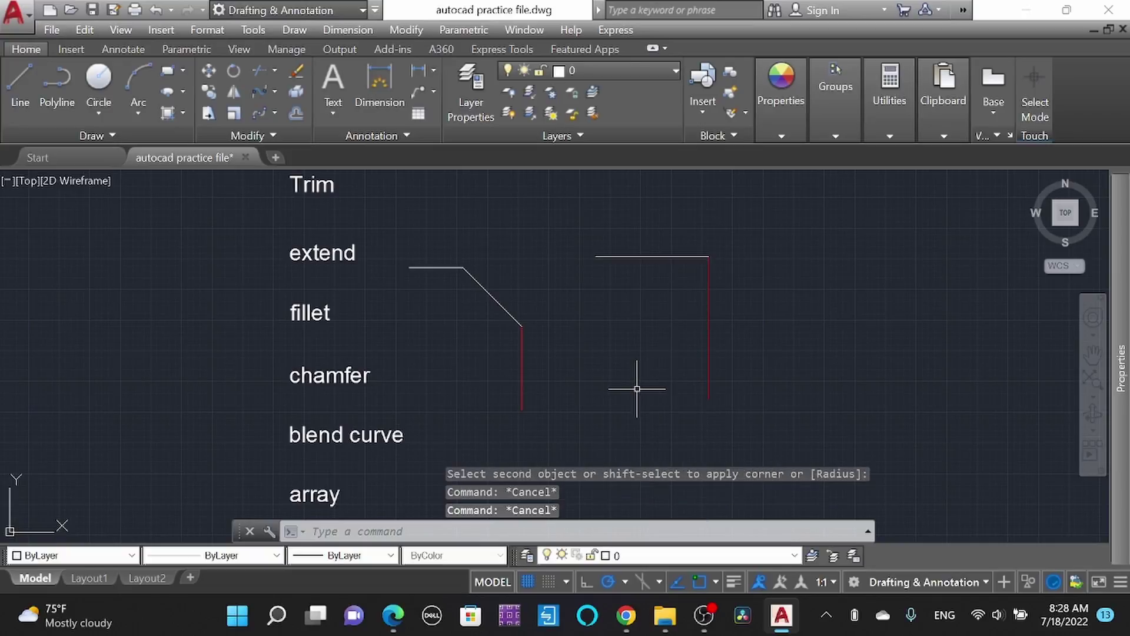
- Chamfer the copied shape's corner between the horizontal and red lines with both distances at 6"
text(cha)
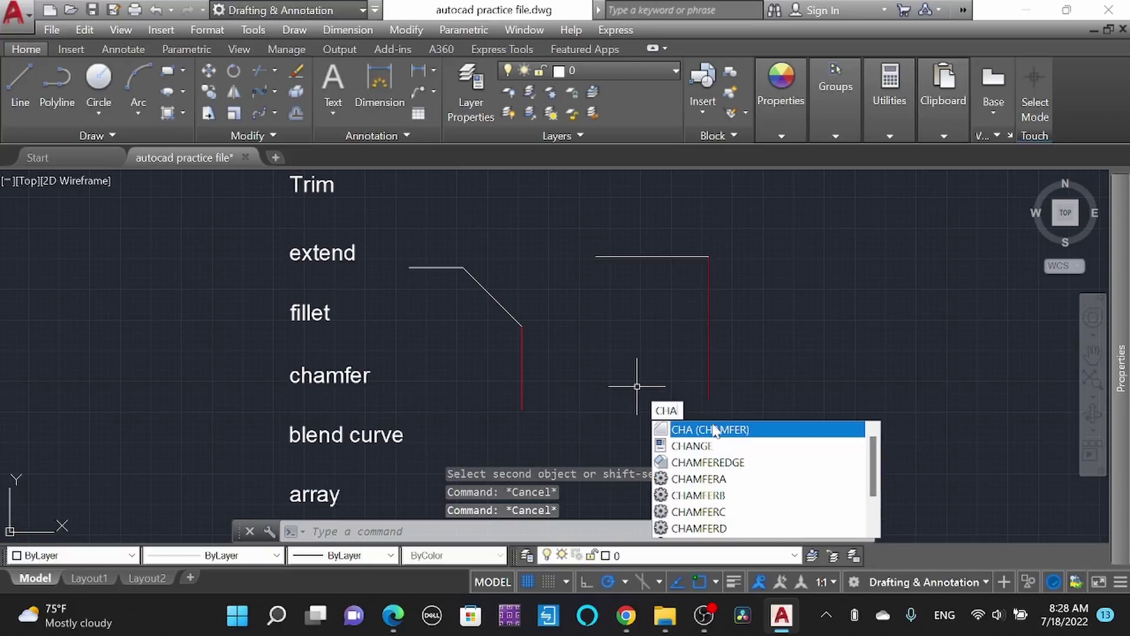
key(Return)
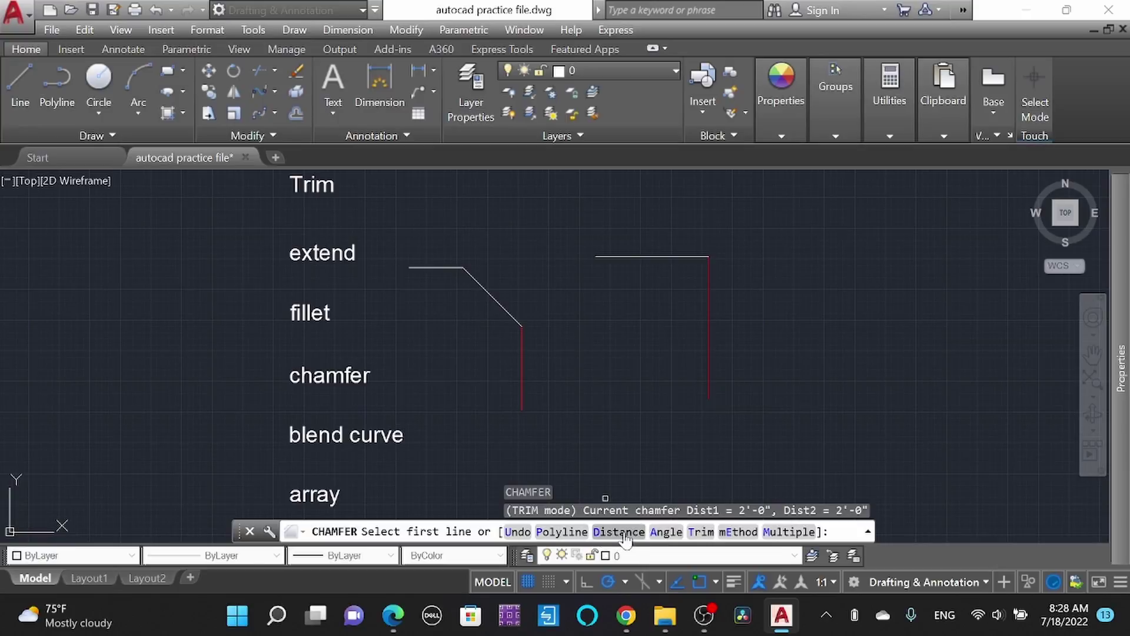
key(Return)
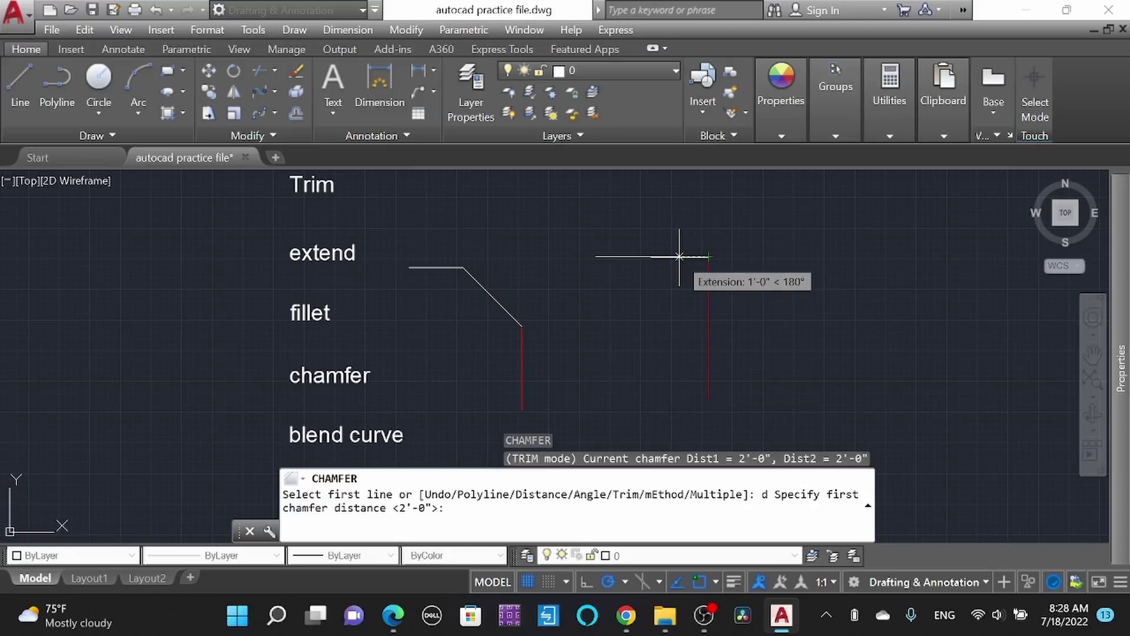
text(6)
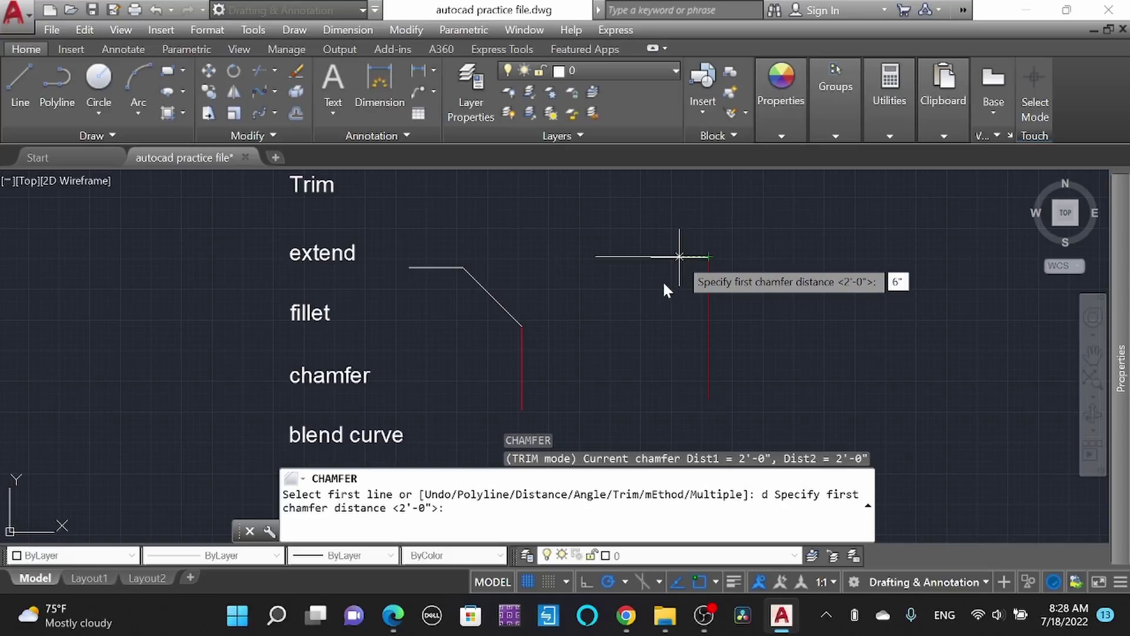
key(Return)
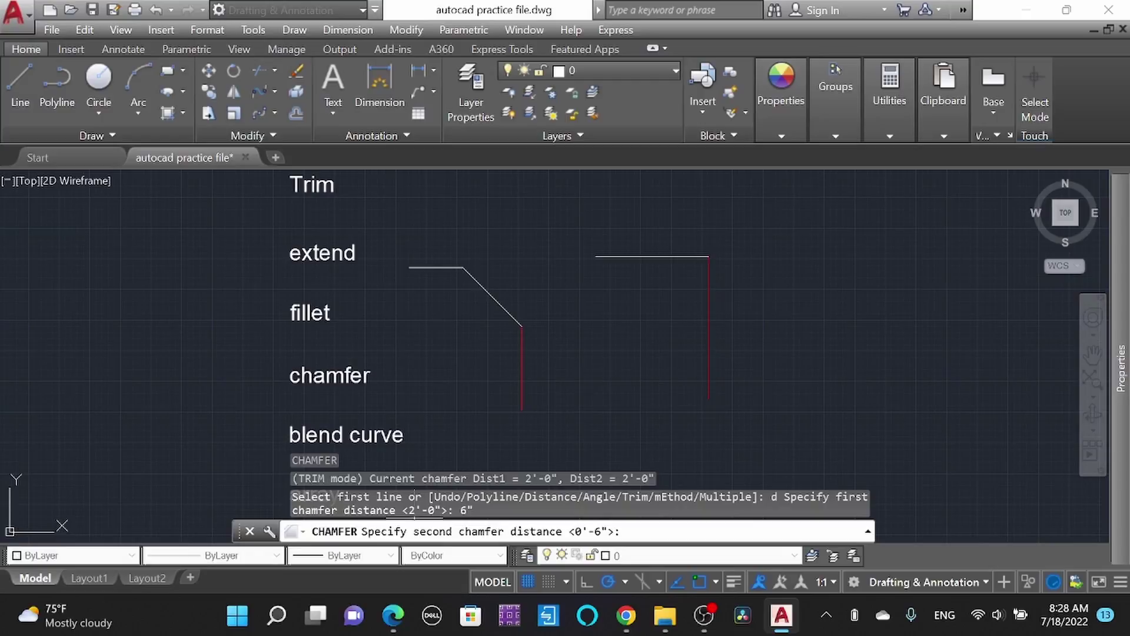
key(Return)
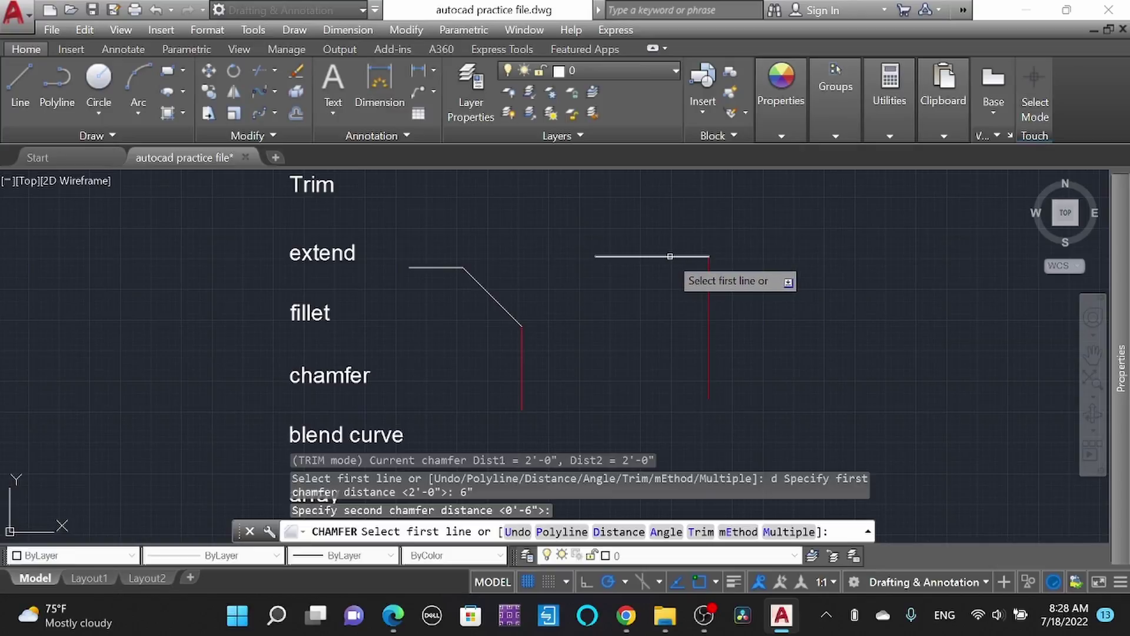
click(656, 256)
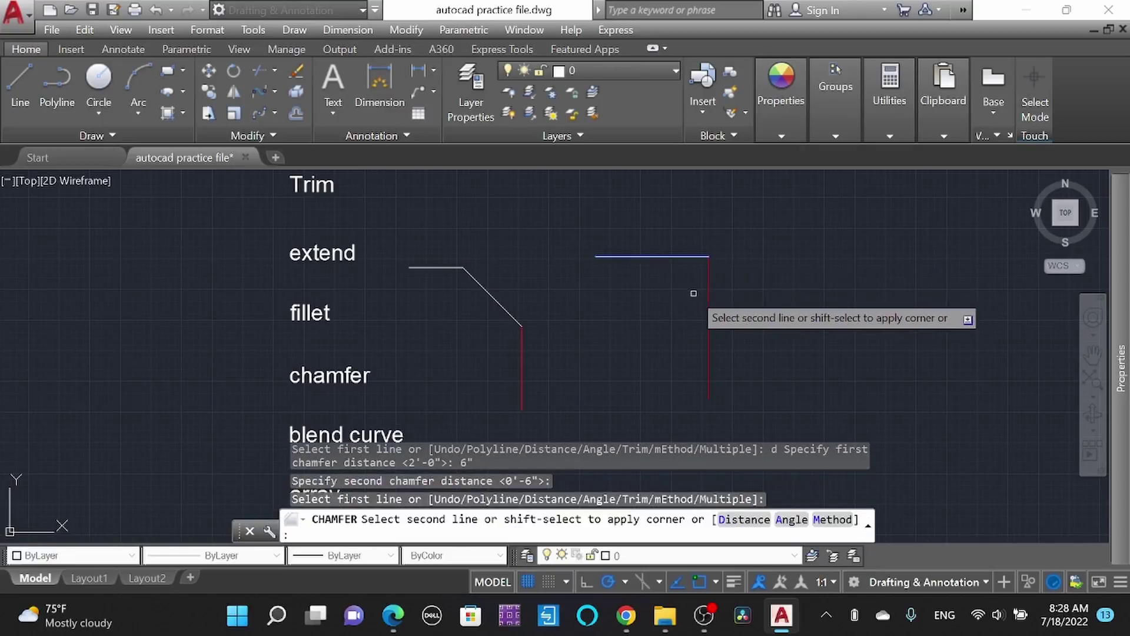
click(708, 305)
scroll(707, 253, up, 5)
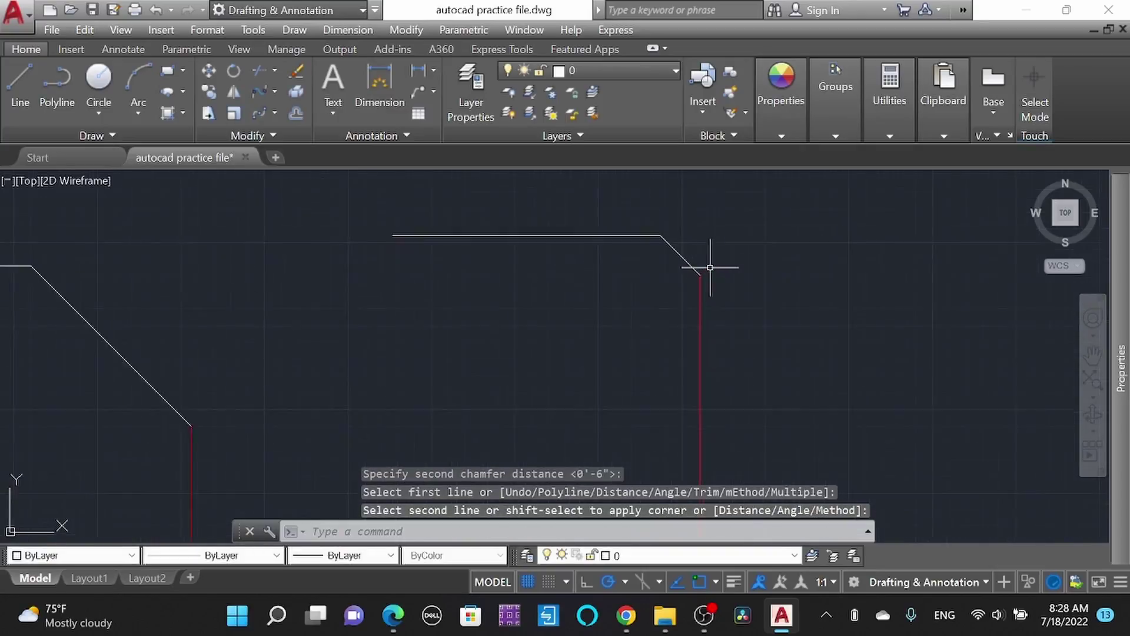
scroll(668, 293, down, 8)
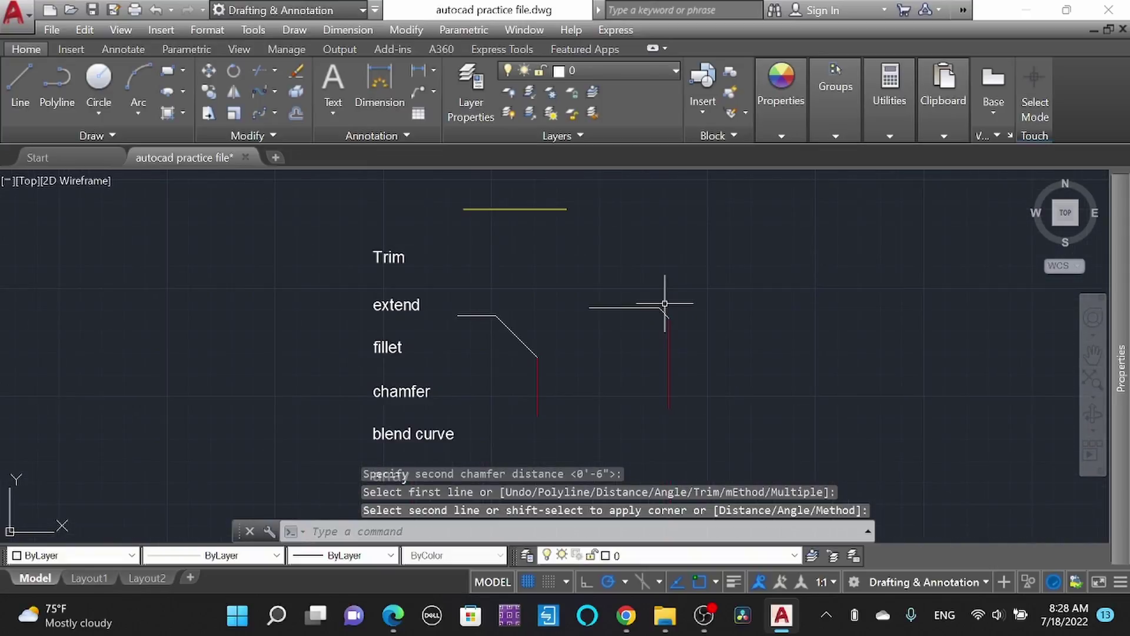
- Set the object colour to Yellow and draw two lines tracing the cut-off square corner between the small chamfer's endpoints
scroll(664, 302, up, 1)
click(132, 555)
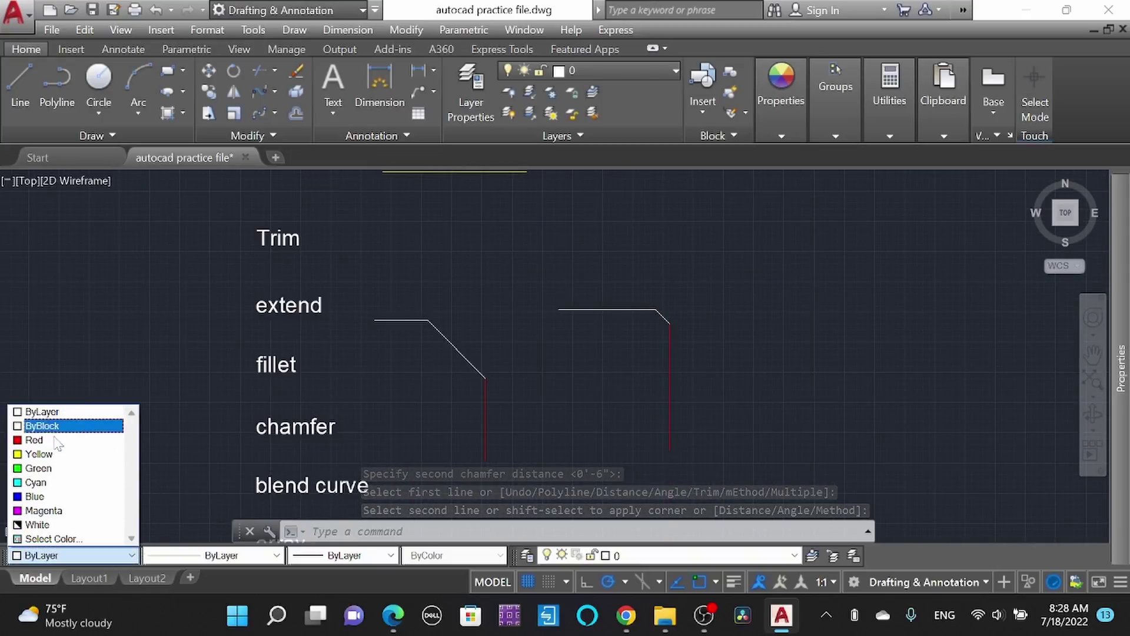
click(48, 454)
scroll(695, 305, up, 4)
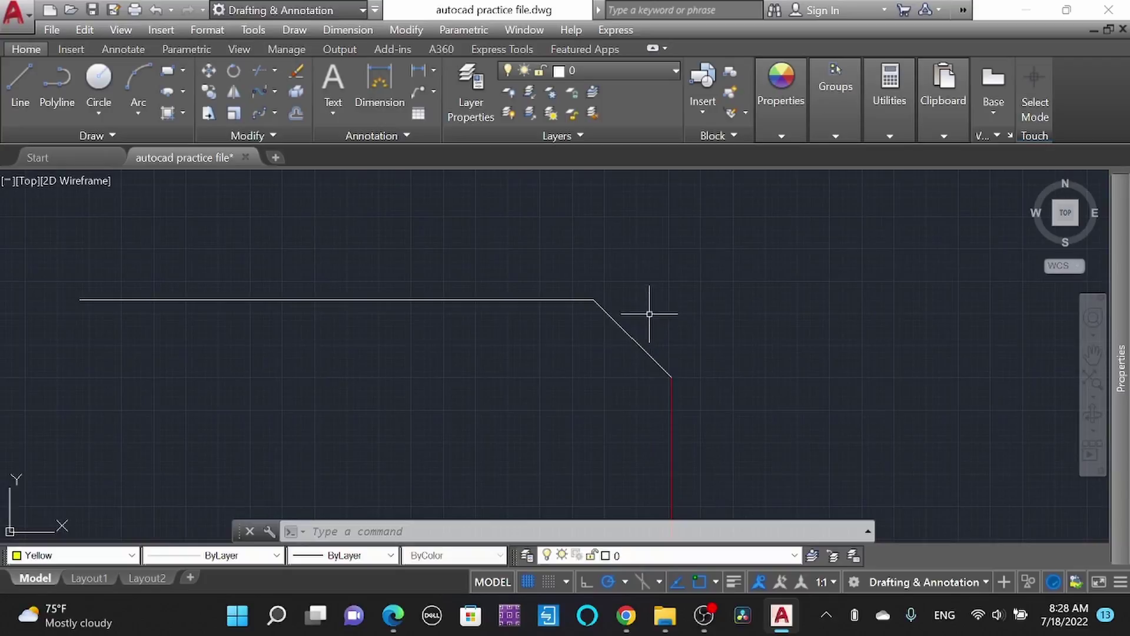
text(L)
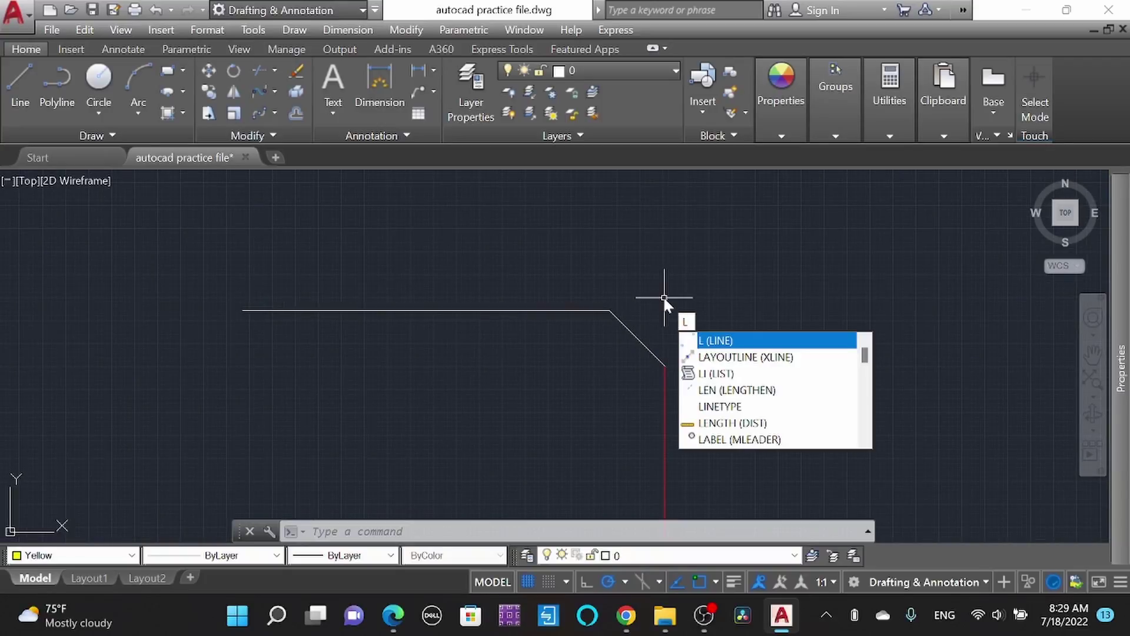
key(Return)
click(609, 308)
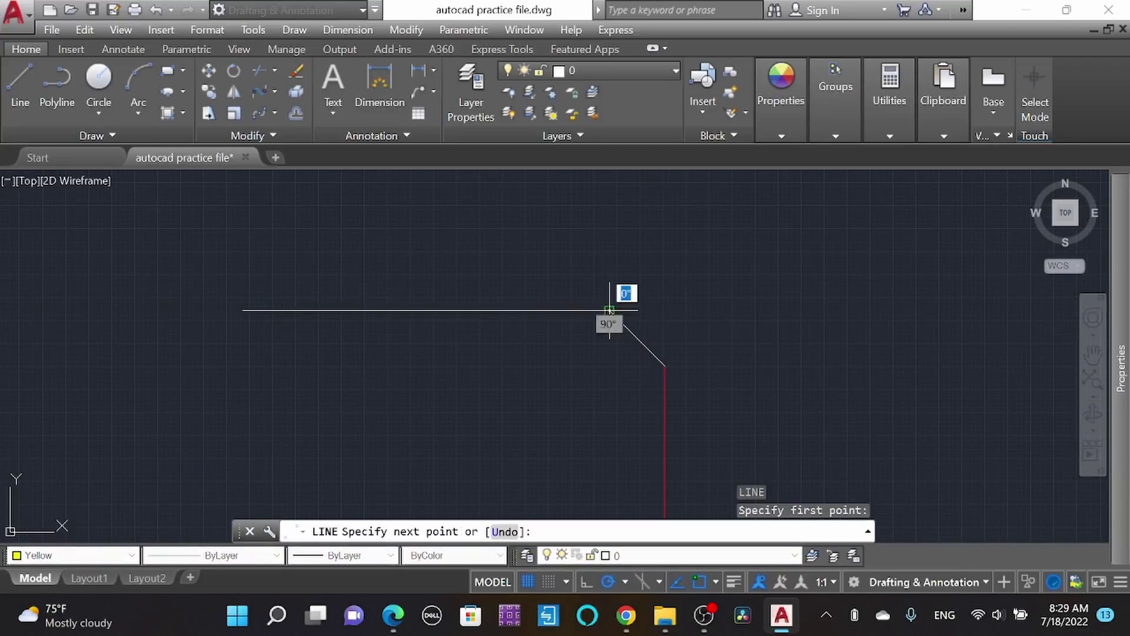
click(665, 310)
click(665, 365)
key(Escape)
- Add a linear dimension for the vertical yellow line and place it to the right of the corner
scroll(671, 328, up, 3)
text(dli)
key(Return)
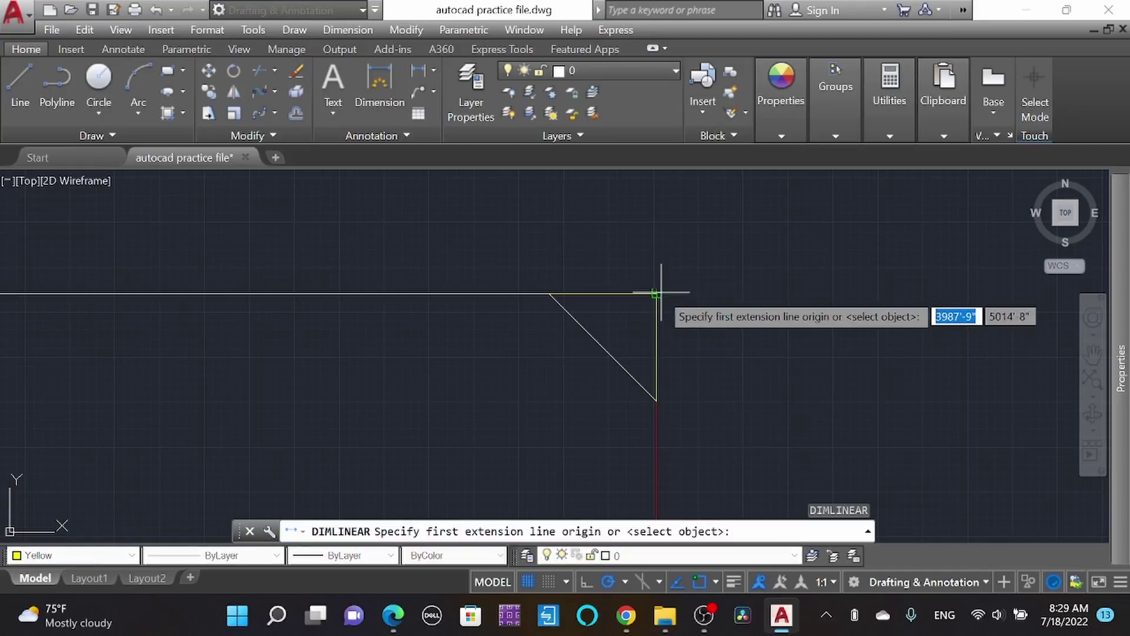
click(661, 291)
click(657, 399)
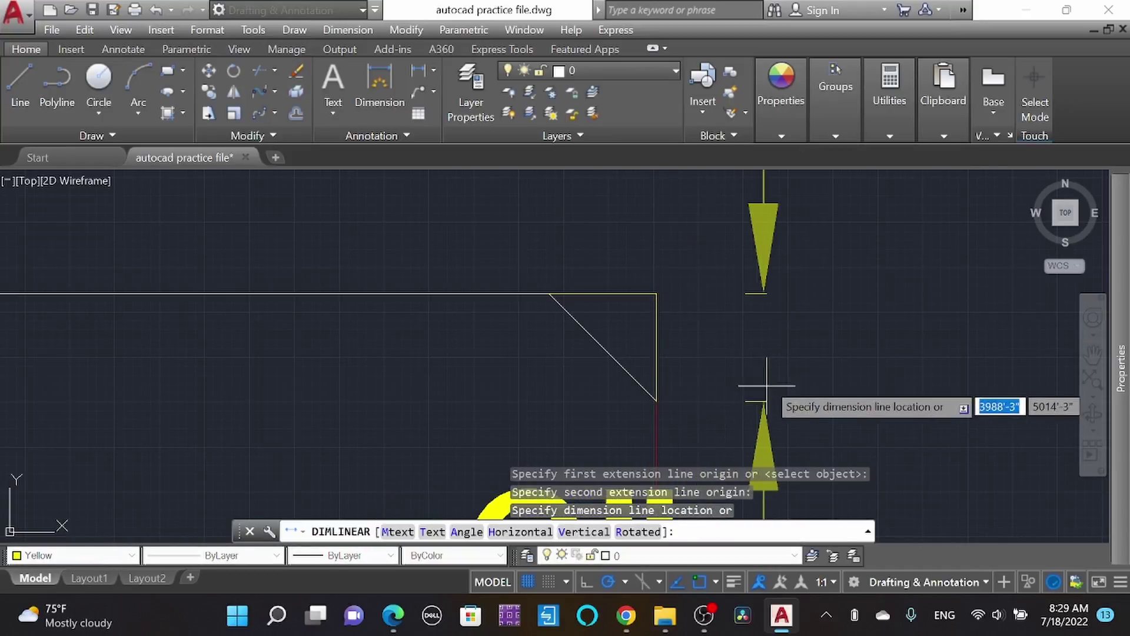
scroll(738, 312, down, 5)
click(802, 353)
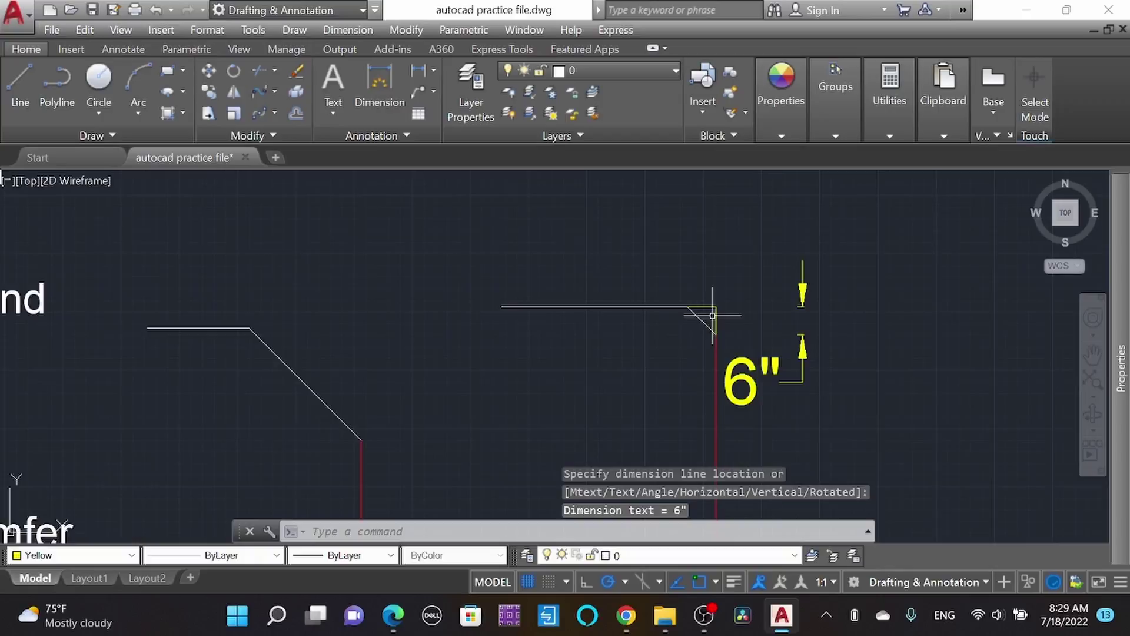
- Add a linear dimension across the small chamfer's horizontal distance and place it above the corner
key(Return)
scroll(715, 309, up, 2)
click(715, 335)
click(687, 306)
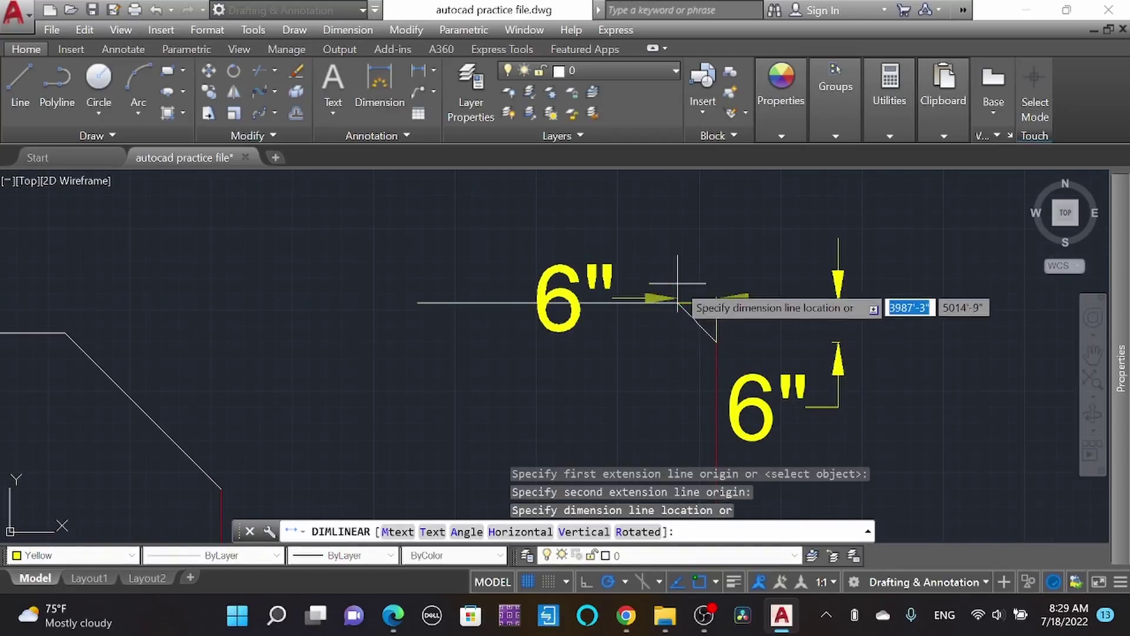
click(652, 235)
scroll(833, 323, down, 3)
scroll(824, 318, up, 1)
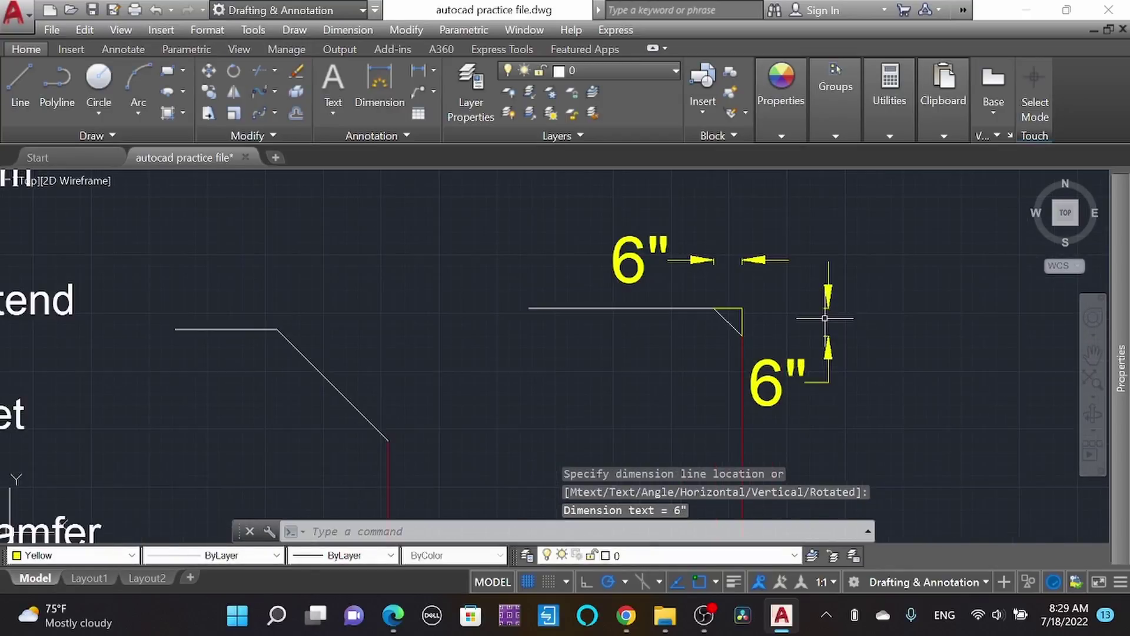
scroll(589, 330, down, 2)
scroll(748, 344, up, 2)
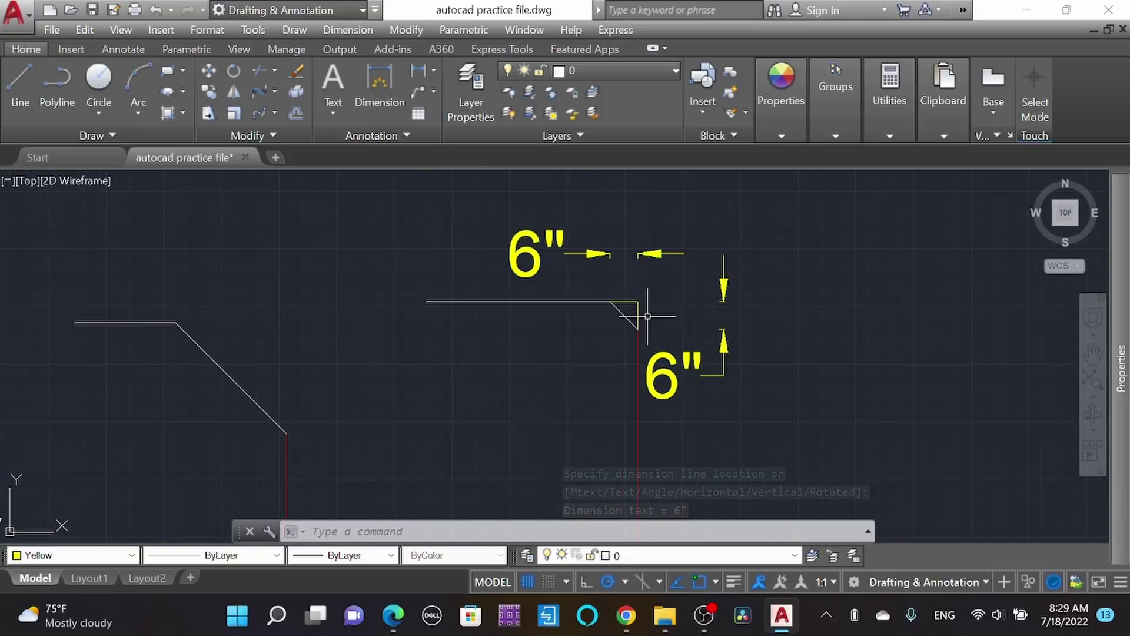
- Erase the two yellow corner lines and both linear dimensions around the small chamfer
scroll(647, 316, up, 4)
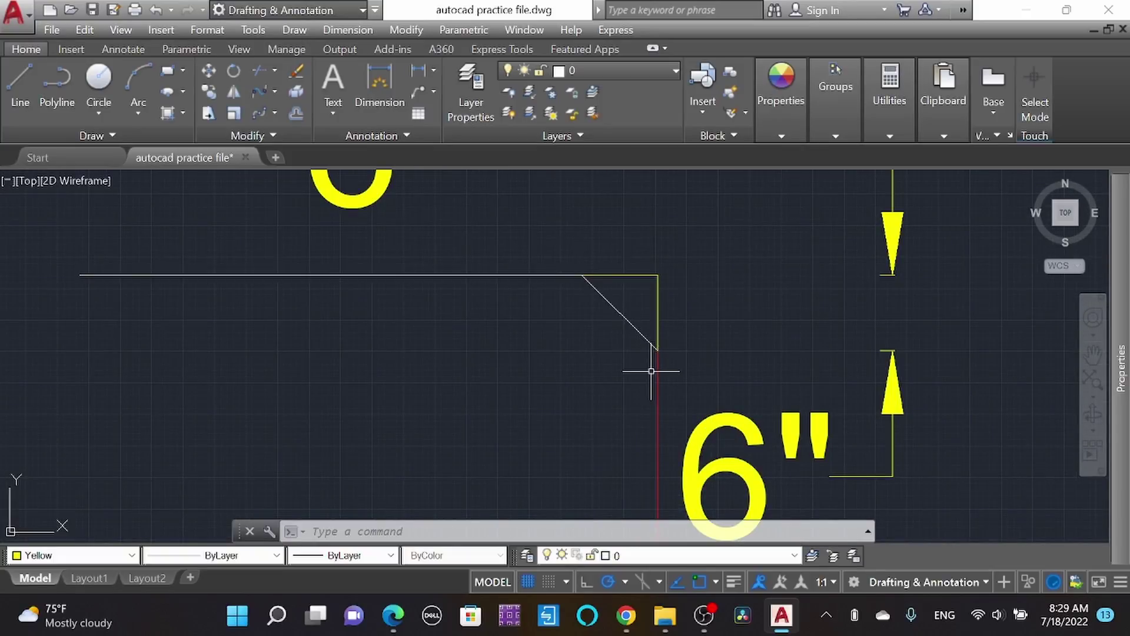
scroll(651, 371, down, 3)
scroll(631, 373, up, 3)
click(644, 391)
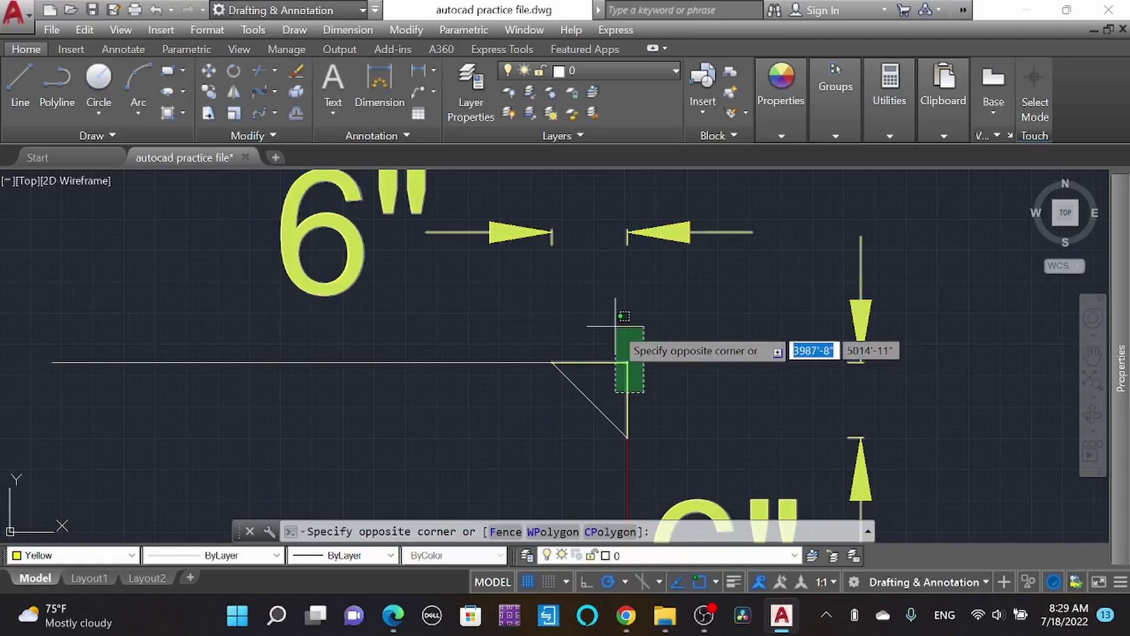
click(615, 326)
key(Delete)
scroll(671, 326, down, 2)
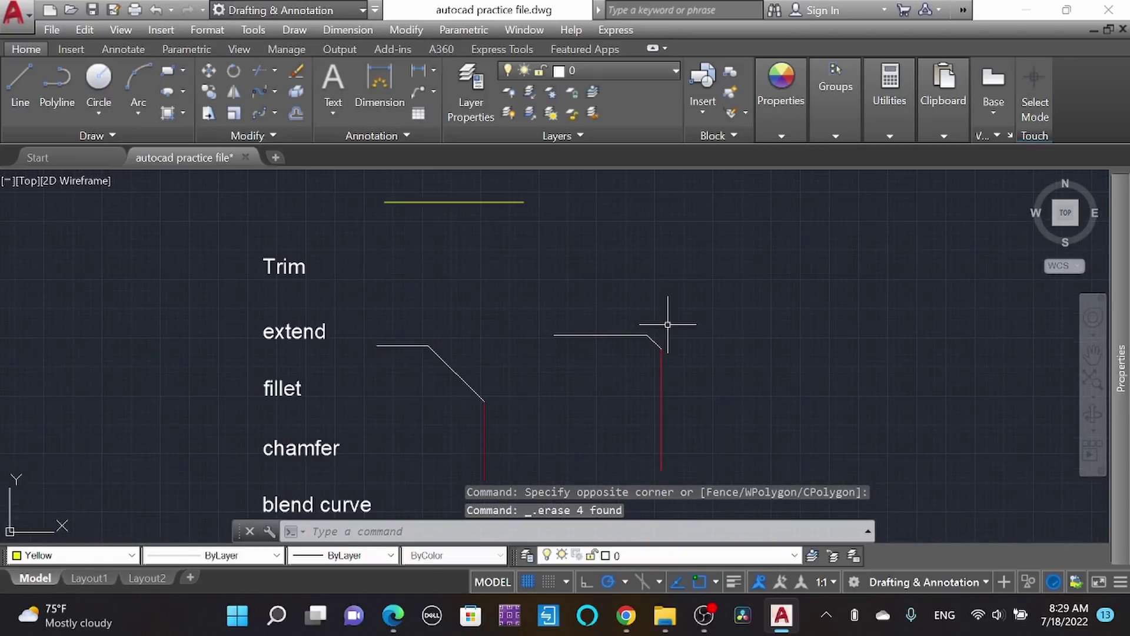
- Erase both chamfered shapes and the yellow horizontal line above them, keeping the text labels
scroll(625, 373, down, 3)
scroll(651, 373, up, 3)
scroll(568, 300, down, 1)
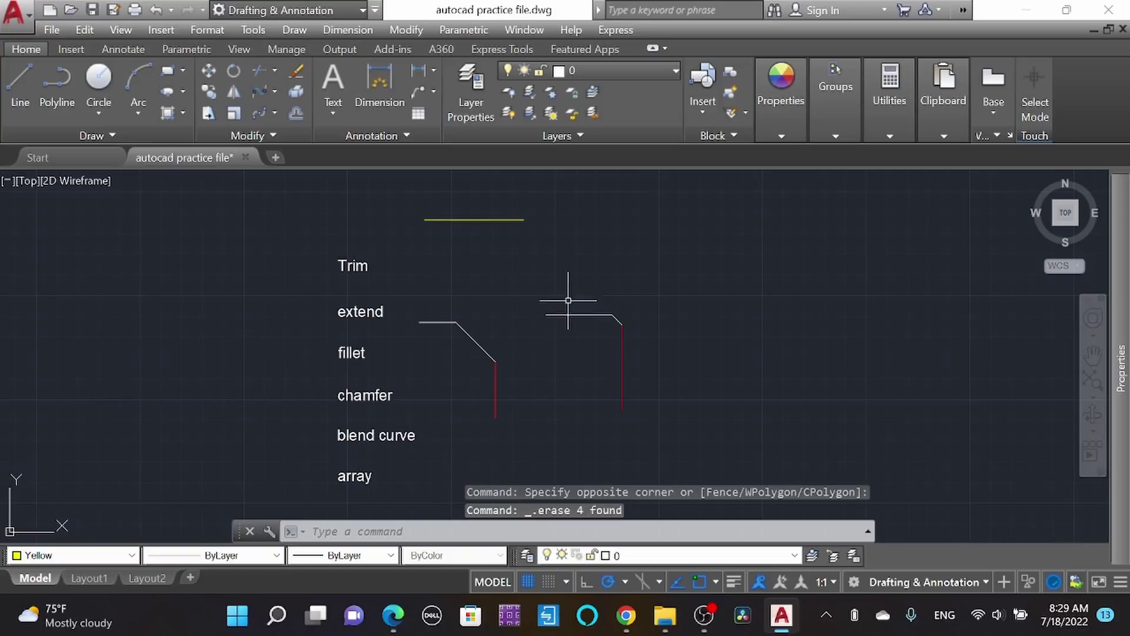
scroll(504, 377, up, 2)
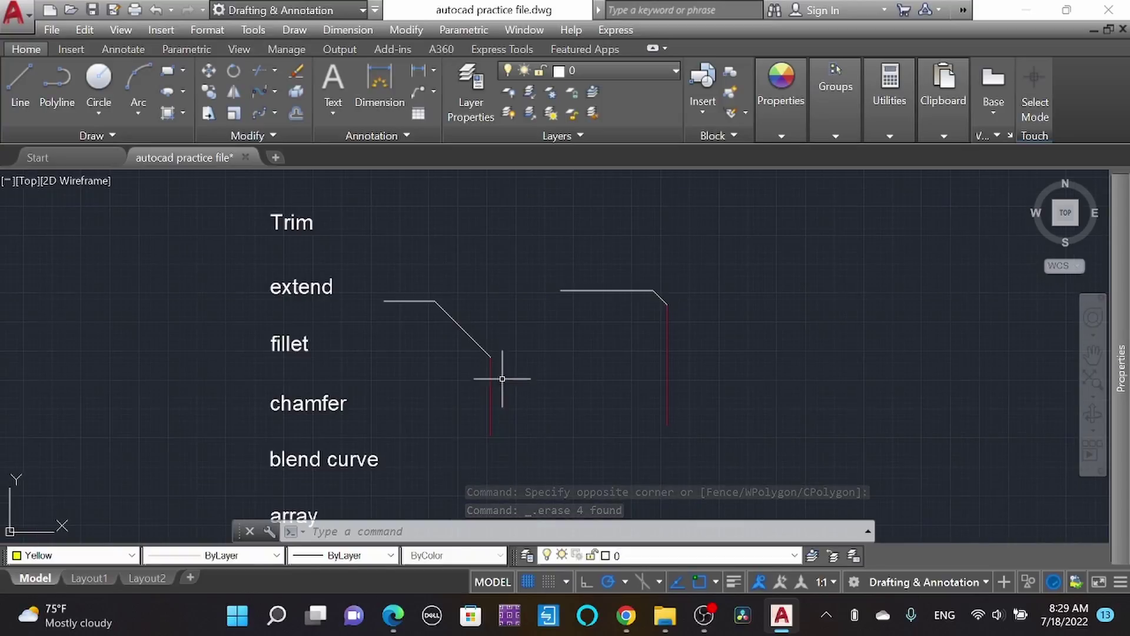
scroll(504, 380, down, 3)
click(681, 387)
click(450, 222)
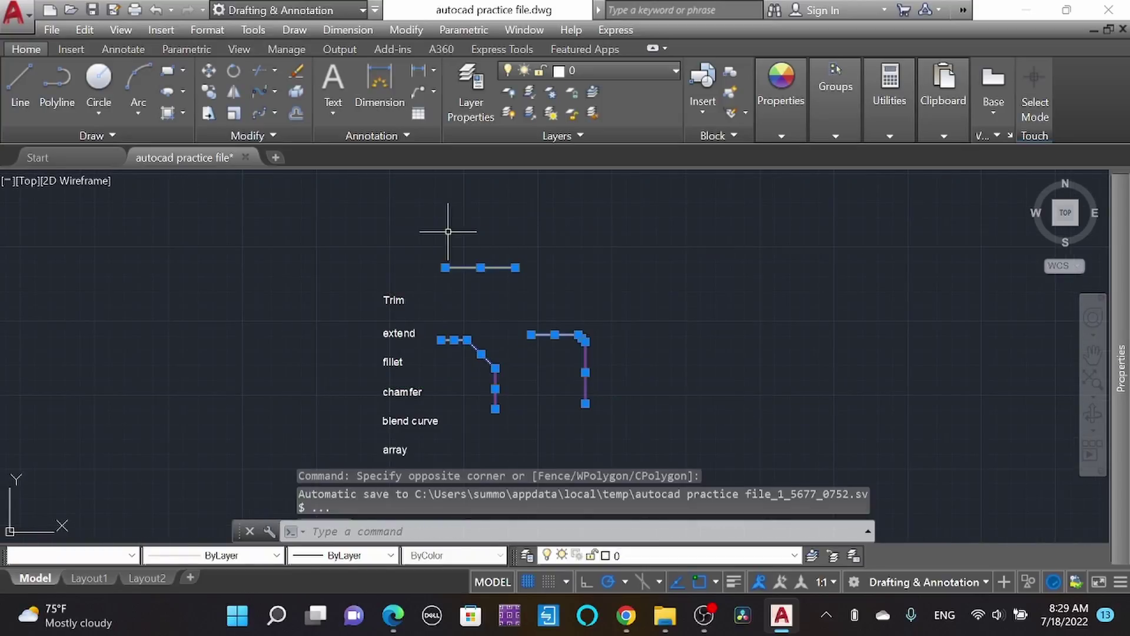
key(Delete)
scroll(506, 430, up, 5)
scroll(393, 385, down, 3)
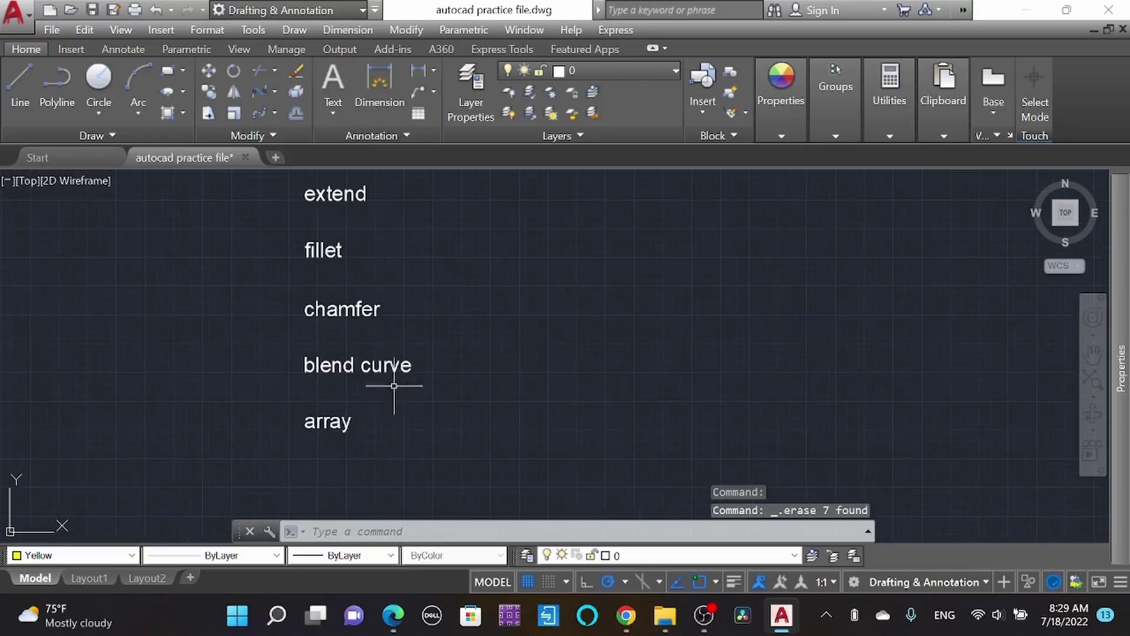
text(spl)
key(Return)
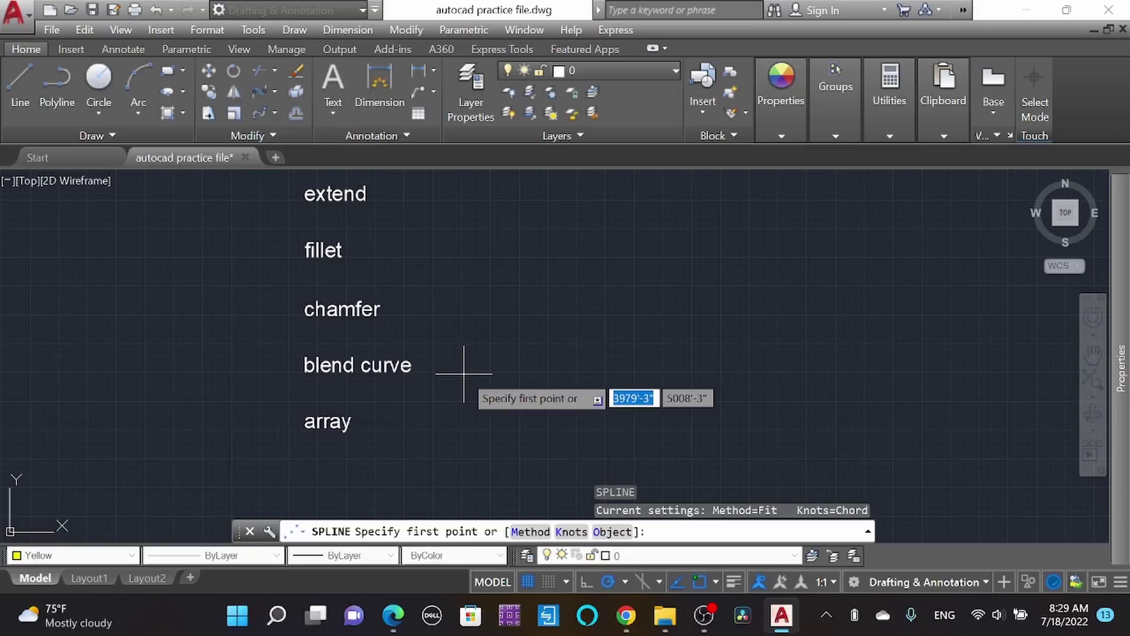
key(Escape)
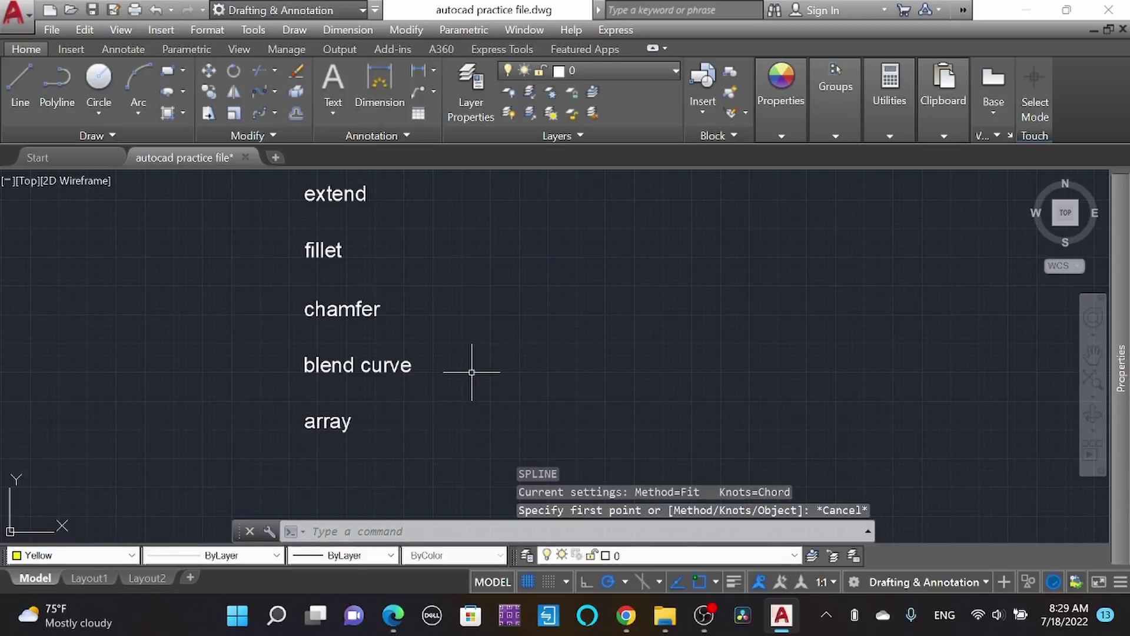
- Draw a winding ten-point spline starting beside the "blend curve" label and rising away from the labels
text(SPL)
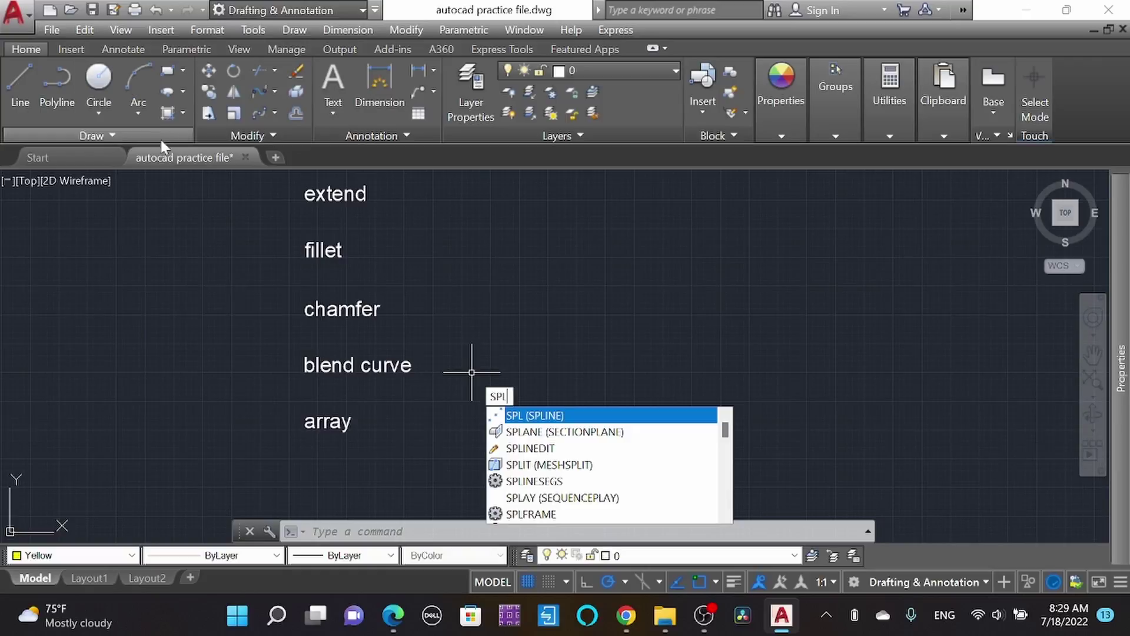
click(566, 419)
click(445, 372)
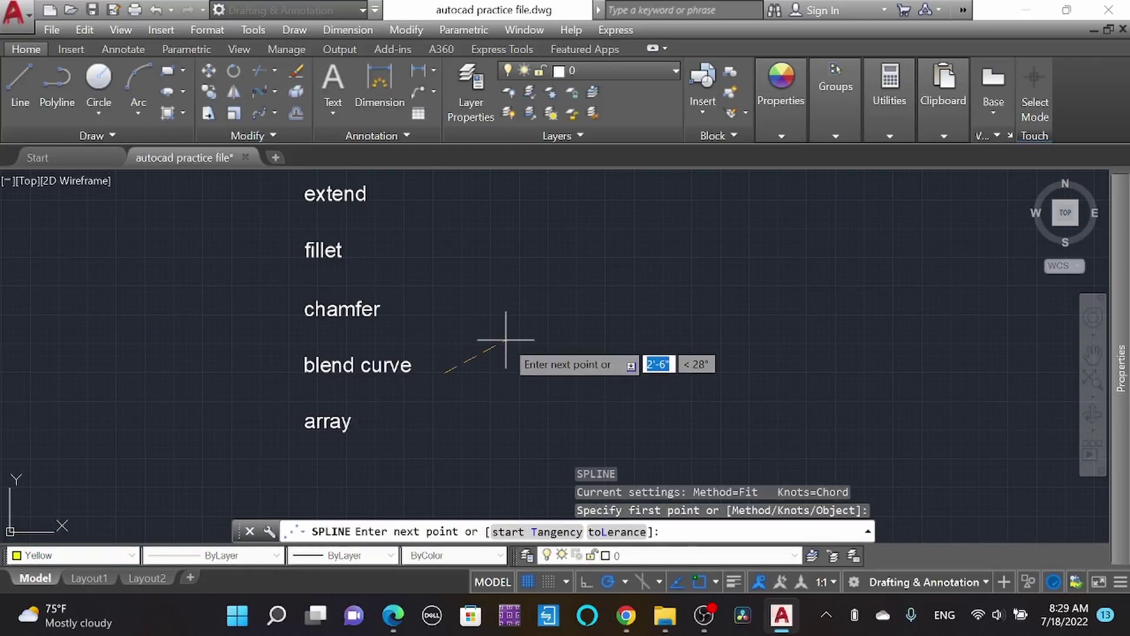
click(505, 339)
click(506, 298)
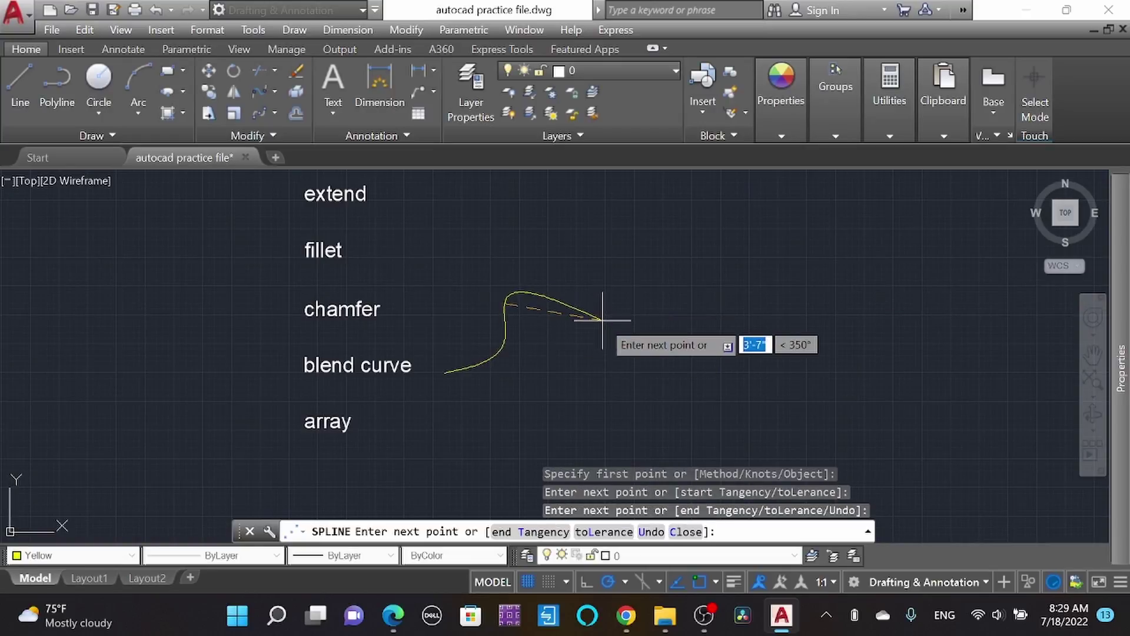
click(603, 321)
click(681, 283)
click(624, 246)
click(749, 238)
click(711, 338)
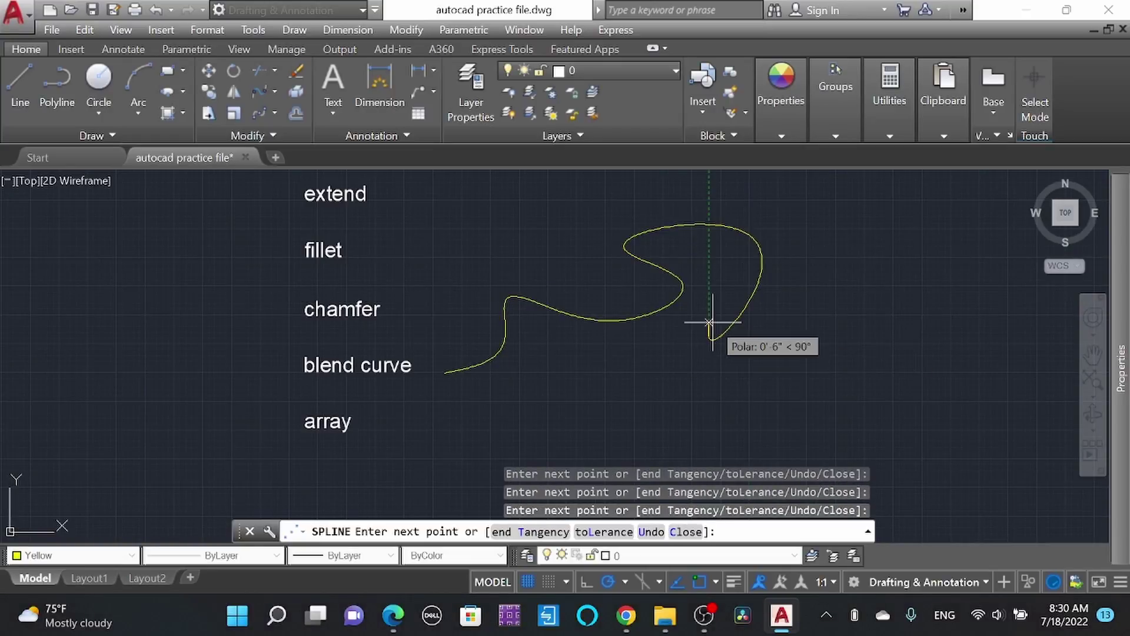
click(763, 360)
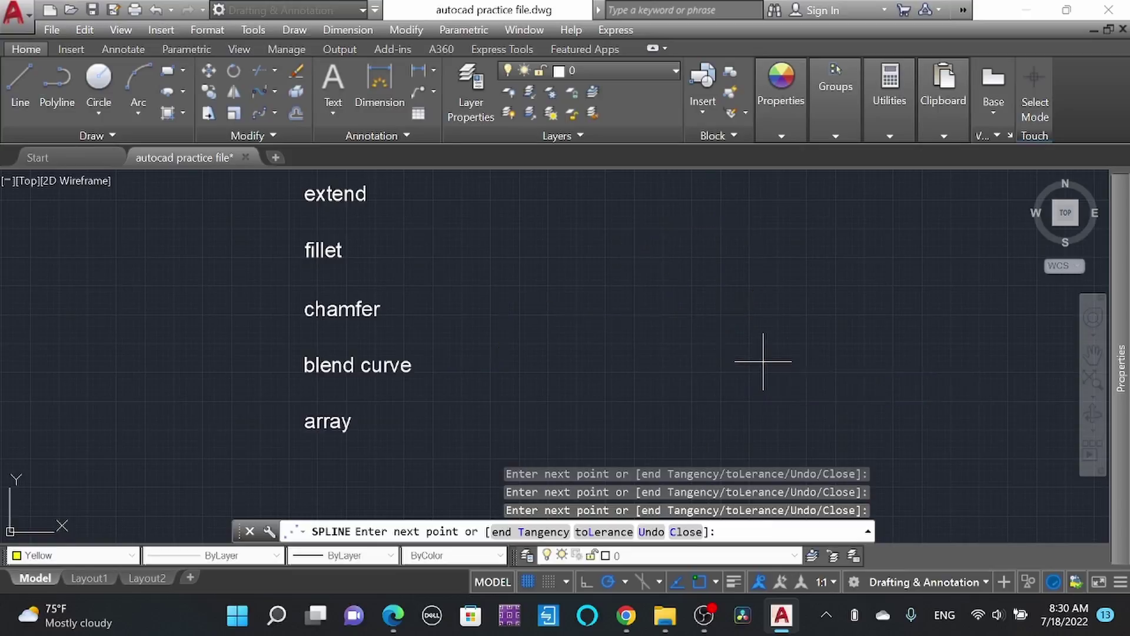
click(824, 253)
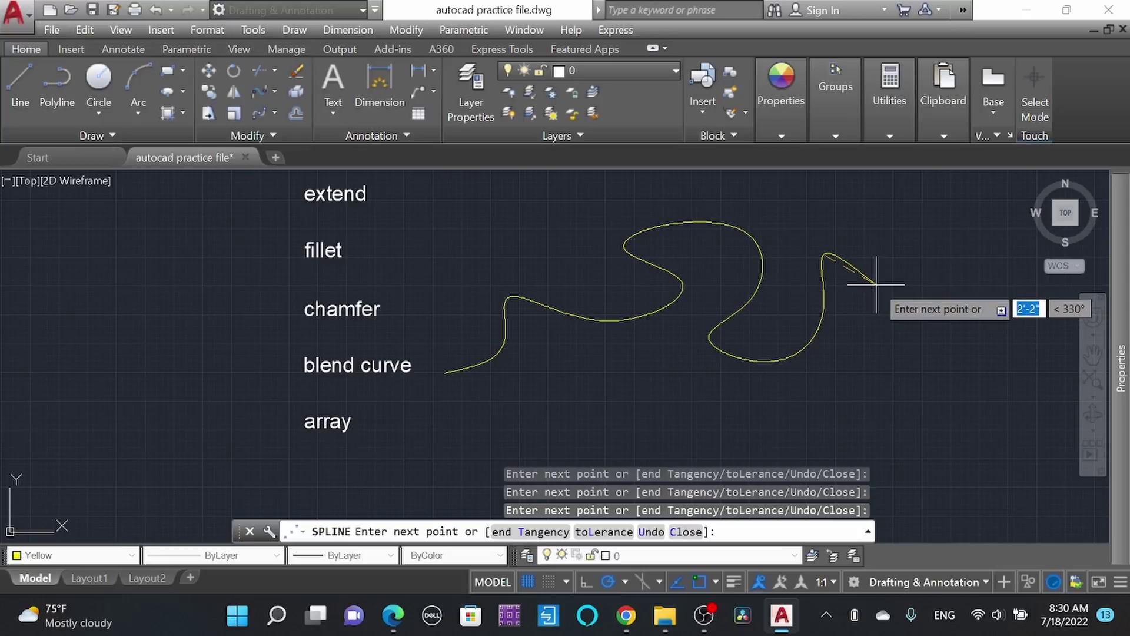
key(Return)
- Draw a second, wavy six-point spline starting a short gap above the open end of the first spline
scroll(840, 294, down, 3)
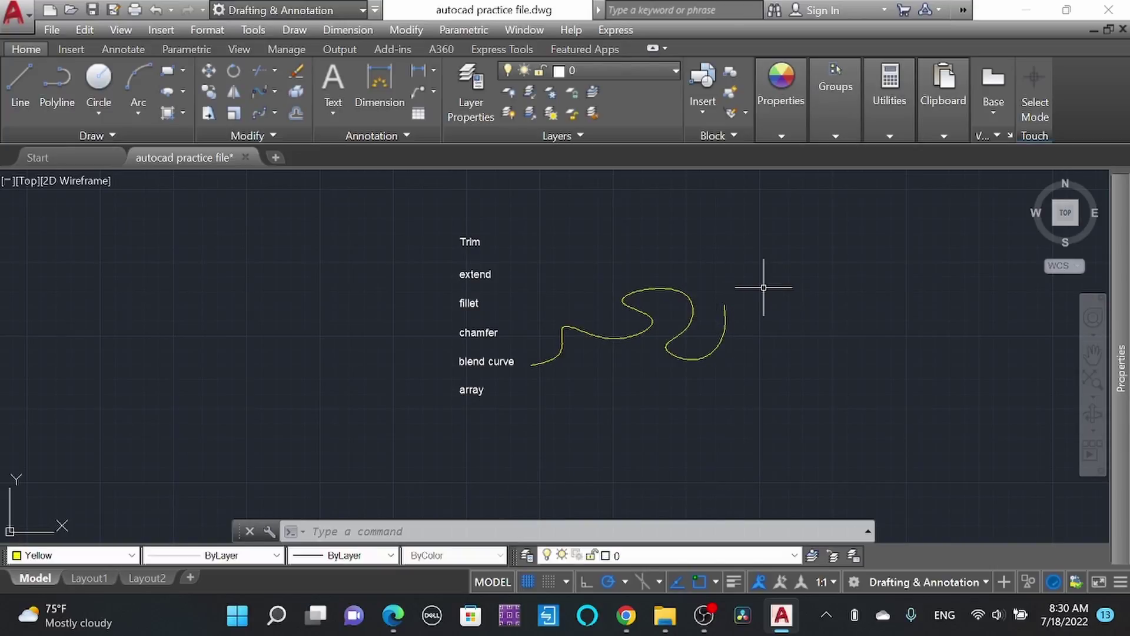
key(Return)
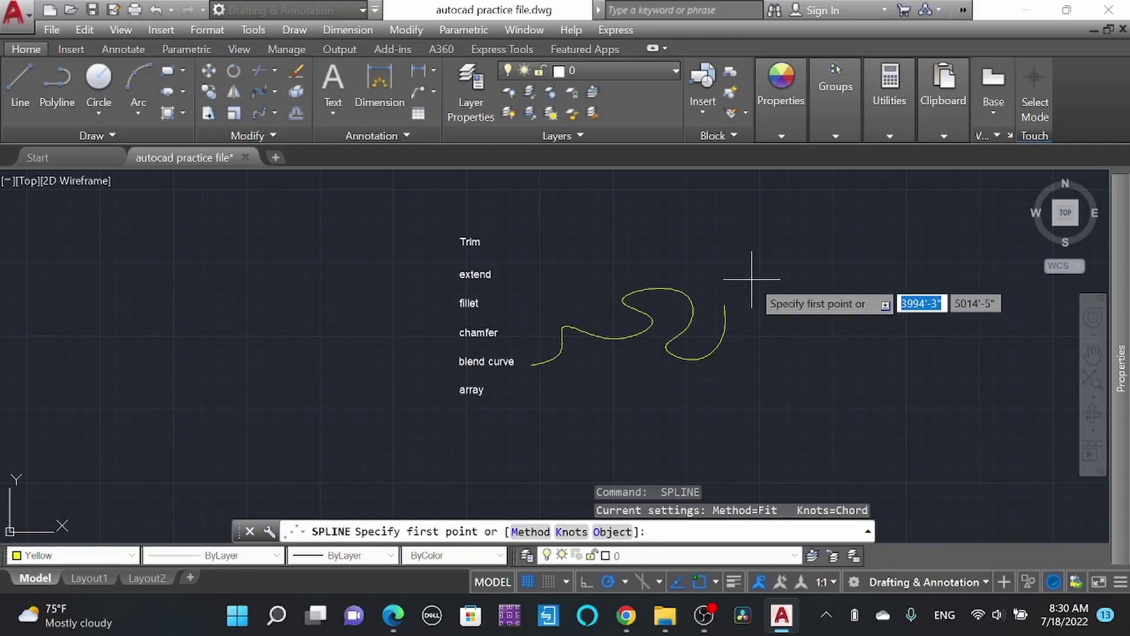
click(729, 279)
click(745, 248)
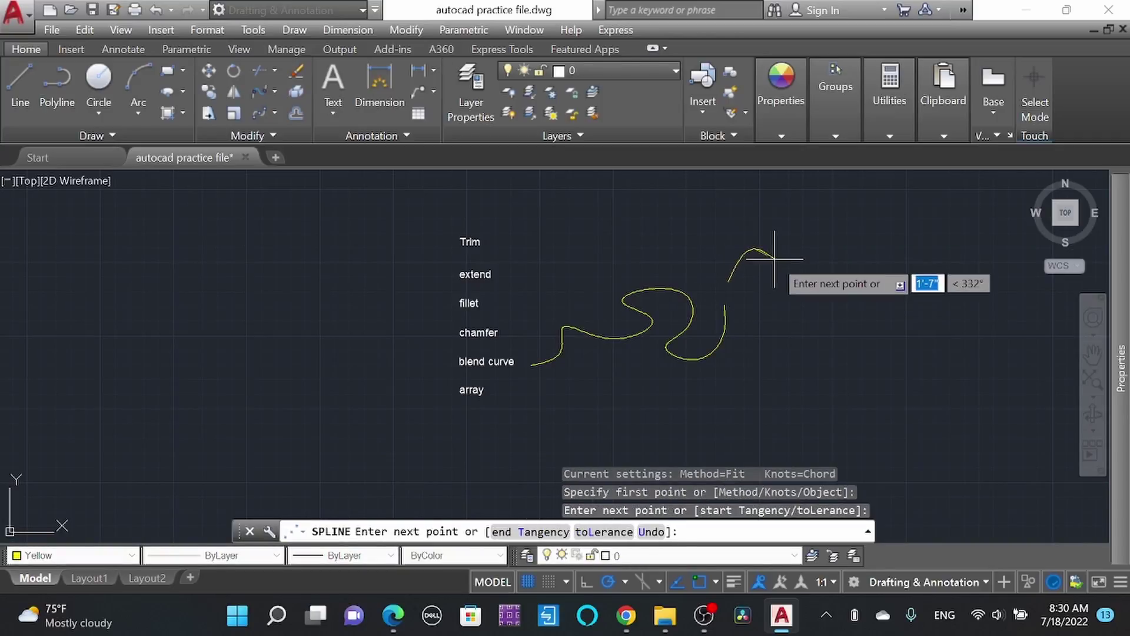
click(780, 262)
click(804, 238)
click(834, 270)
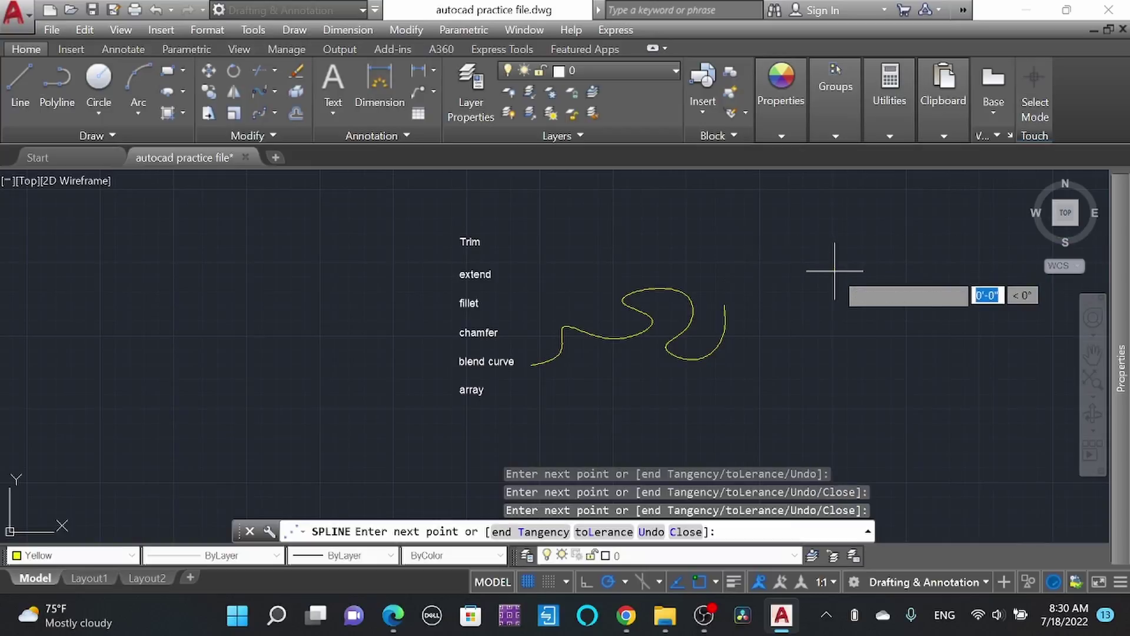
click(853, 252)
key(Return)
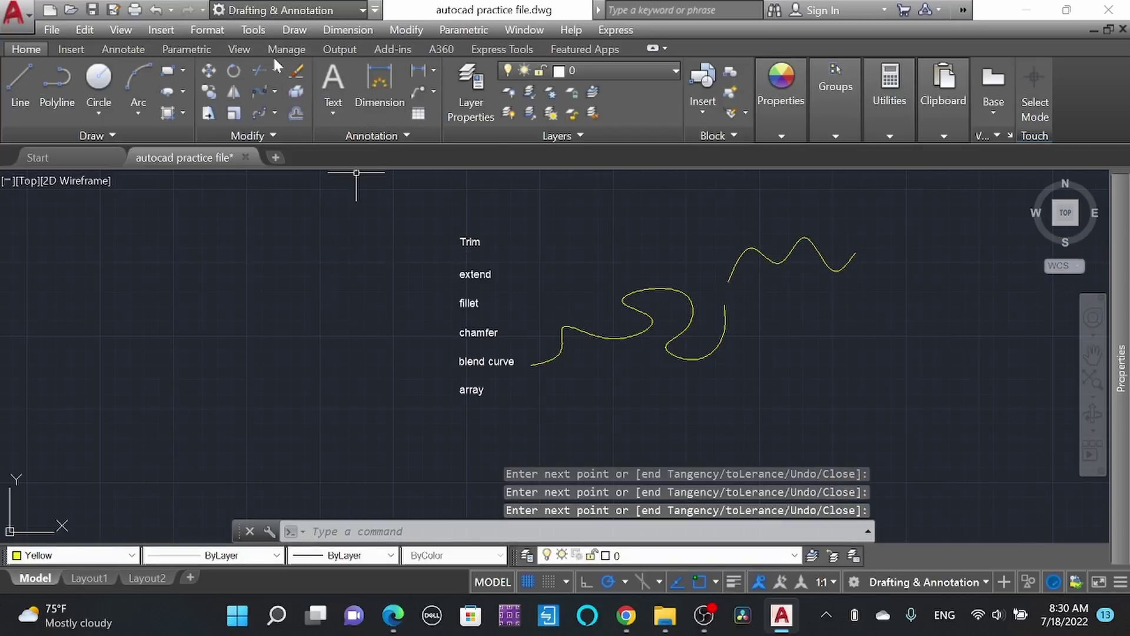
- Join the facing ends of the two splines across the gap with Blend Curves
click(275, 91)
click(247, 189)
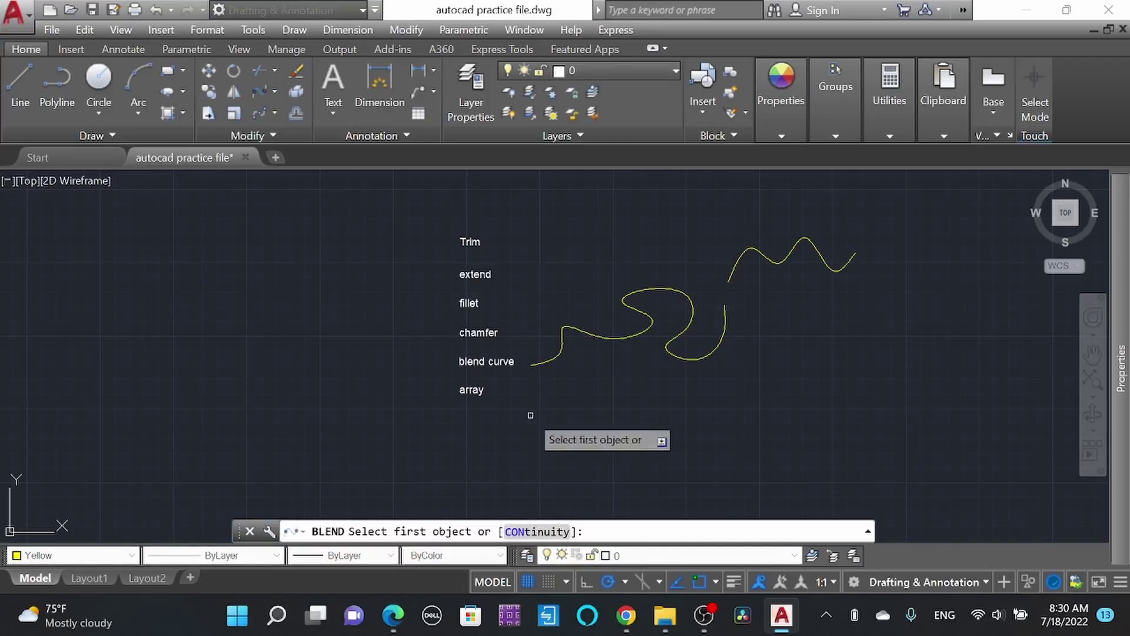
click(724, 322)
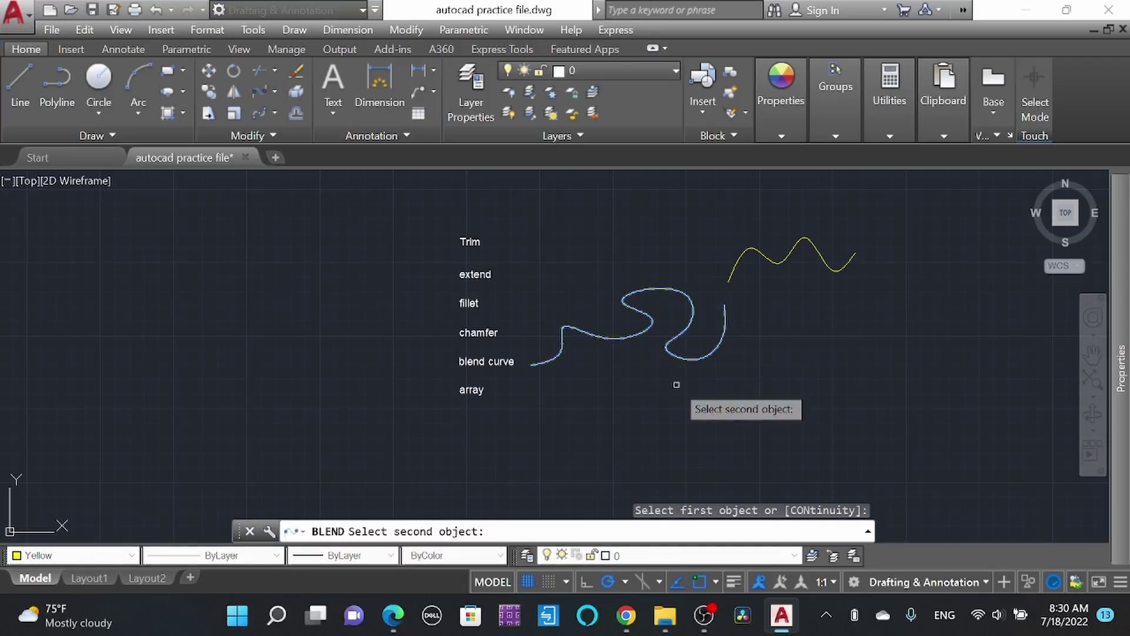
click(733, 272)
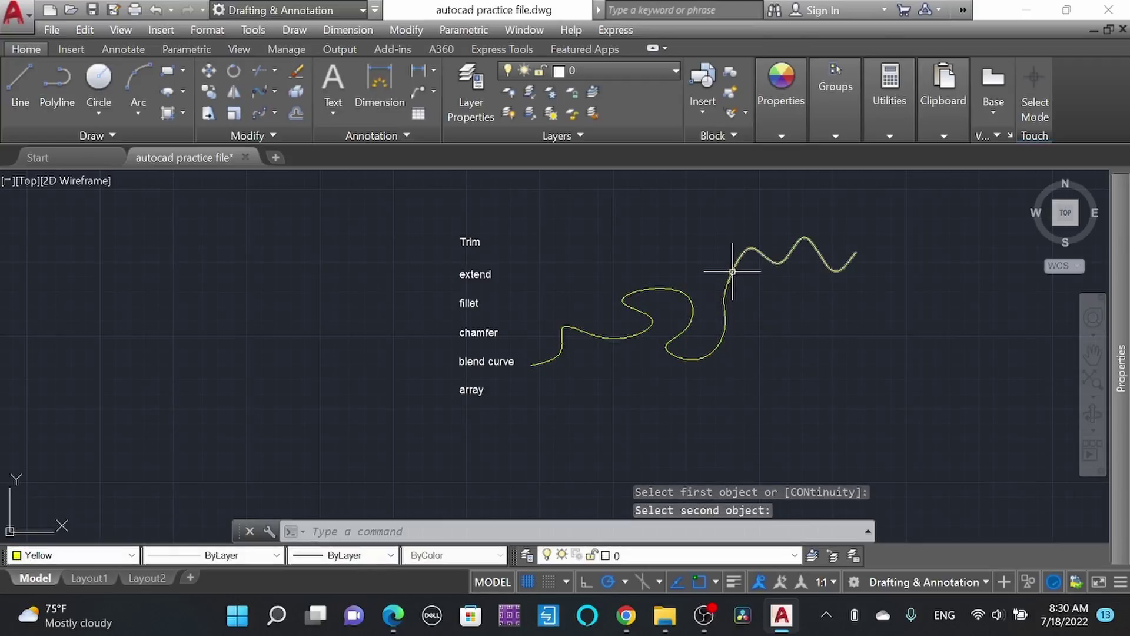
- Set the color of the upper wavy spline to Red
scroll(730, 297, up, 3)
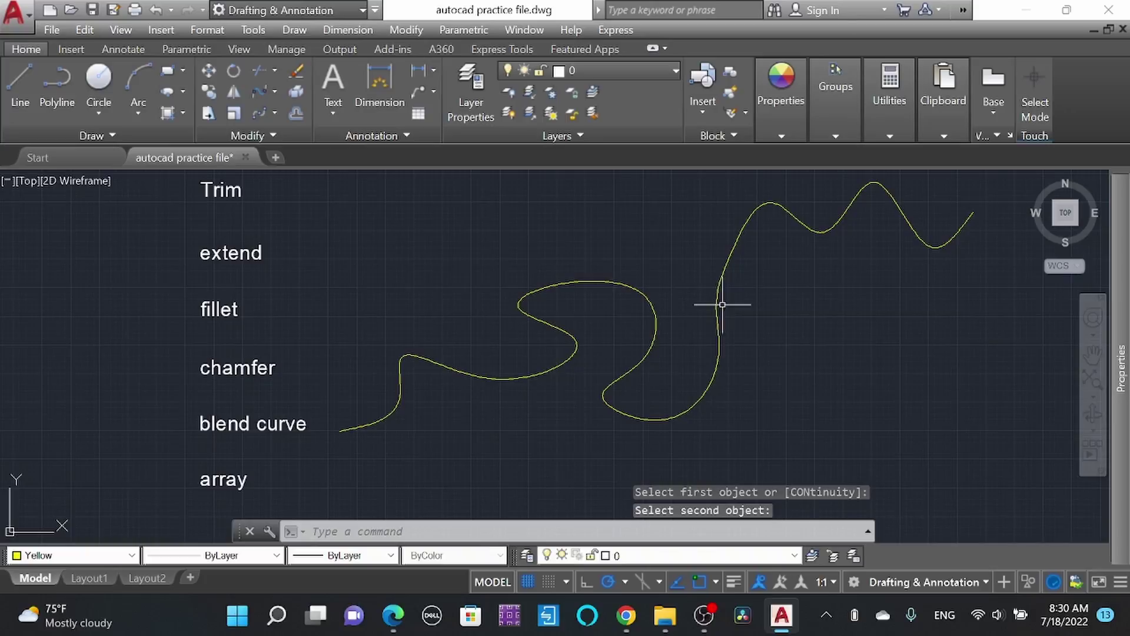
click(718, 348)
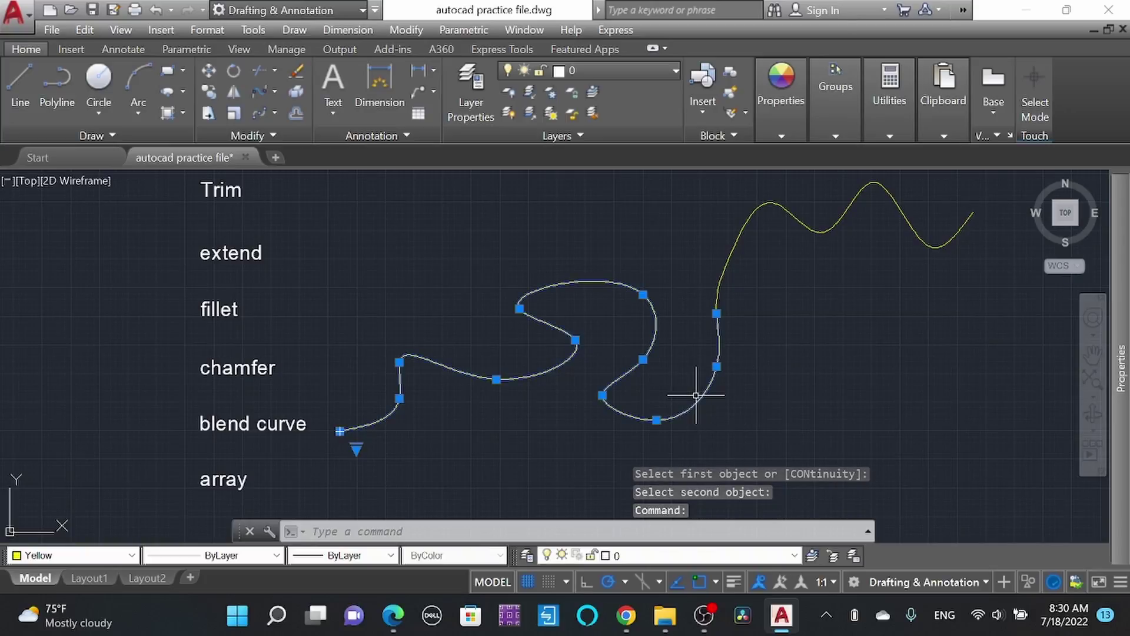
key(Escape)
click(873, 242)
click(837, 201)
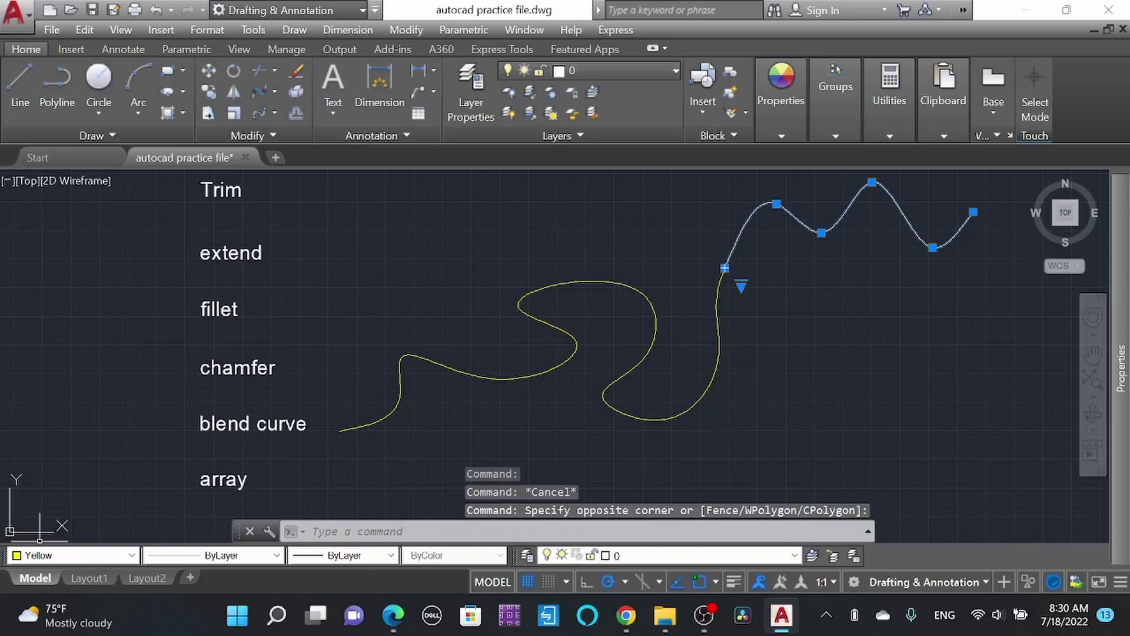
click(89, 555)
click(87, 446)
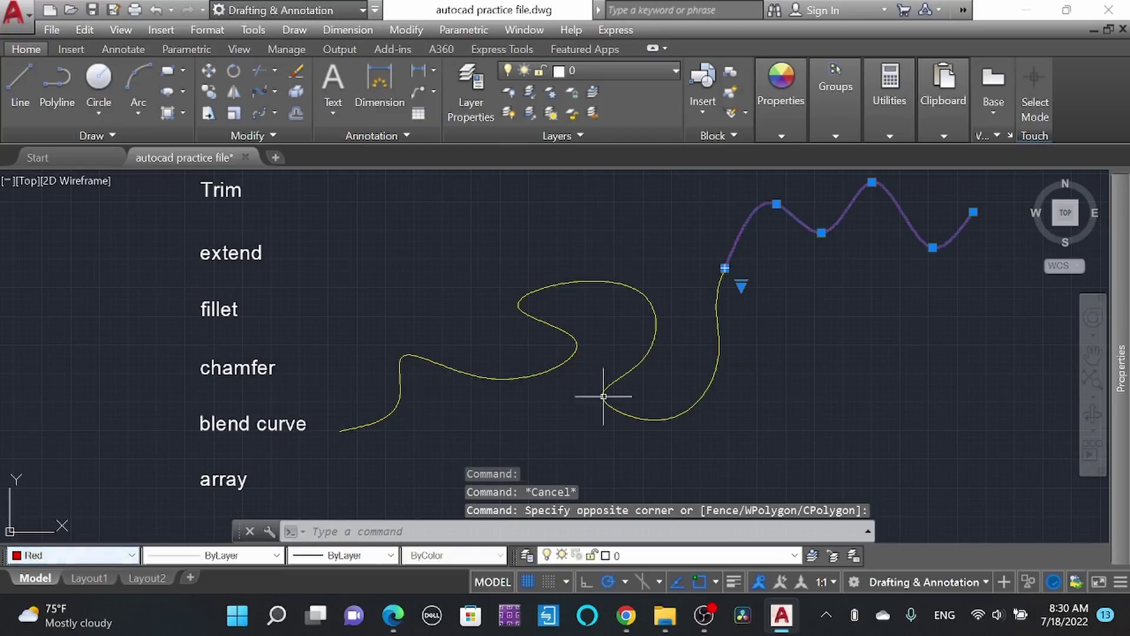
key(Escape)
- Set the color of the lower winding spline to ByLayer and clear the selection
click(751, 407)
click(654, 414)
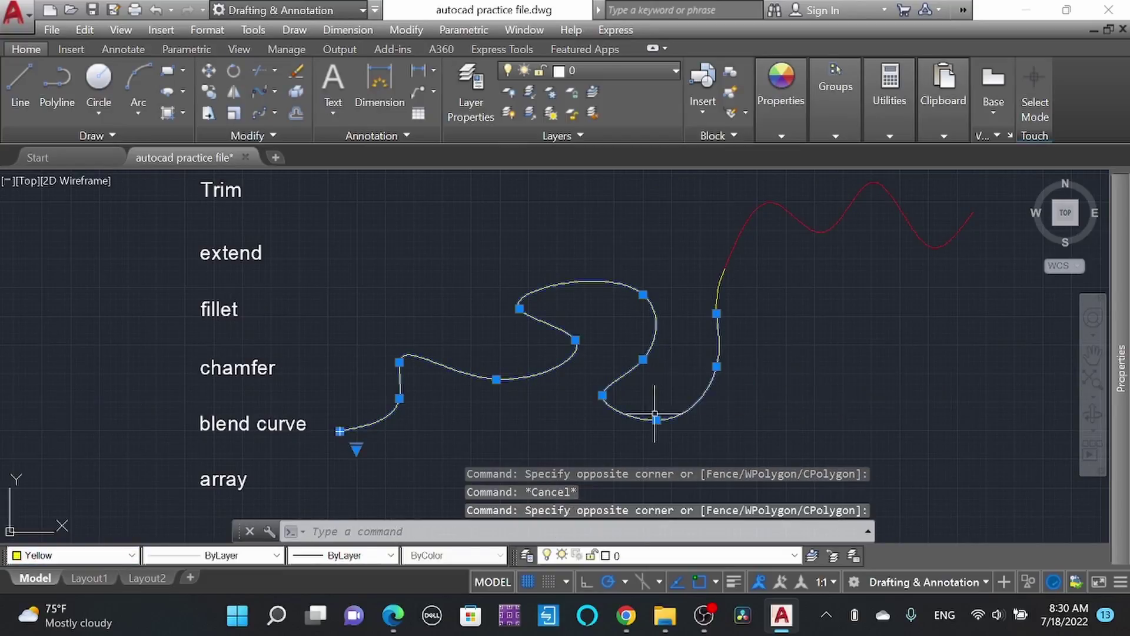
click(91, 555)
click(38, 408)
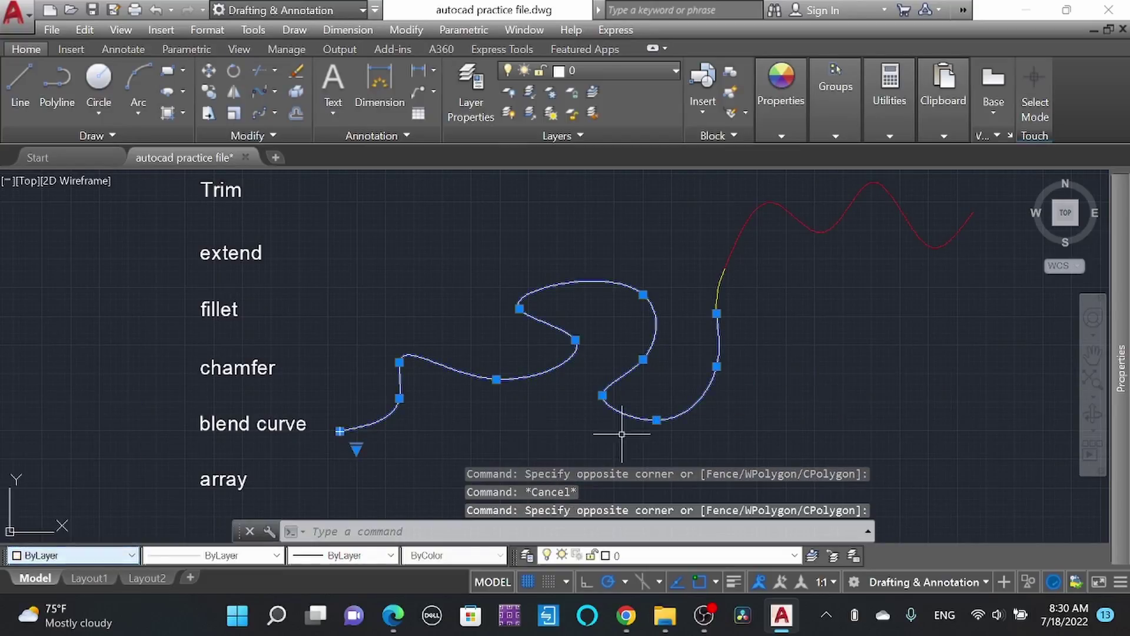
click(824, 407)
key(Escape)
key(Escape)
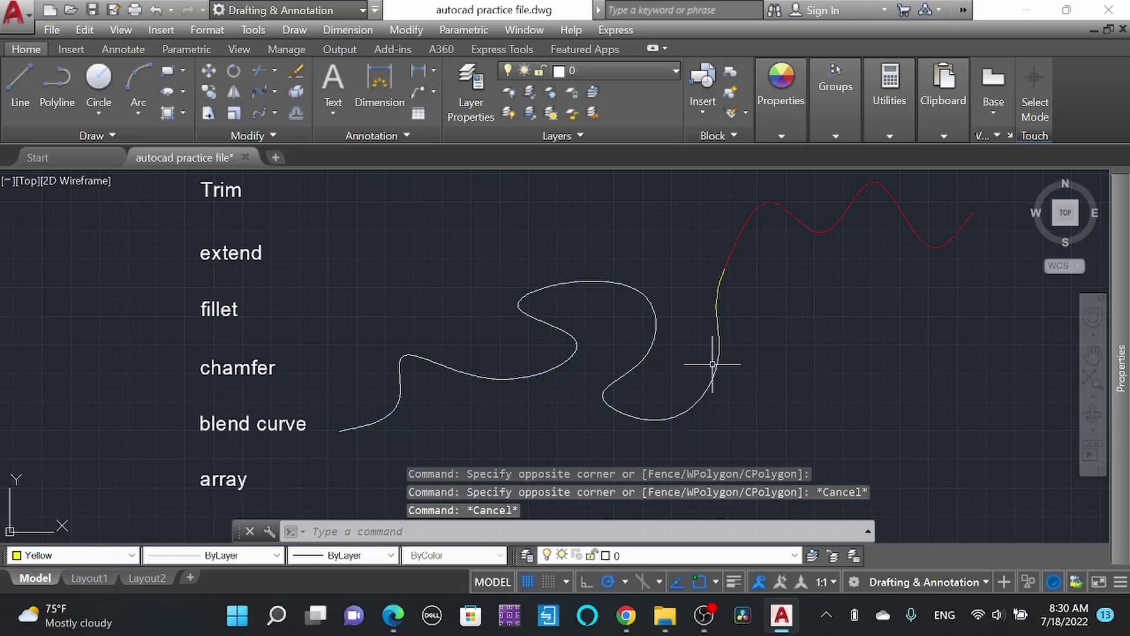
- Examine the yellow blend segment and how it connects the white and red splines, checking all three as a selection
click(719, 363)
key(Escape)
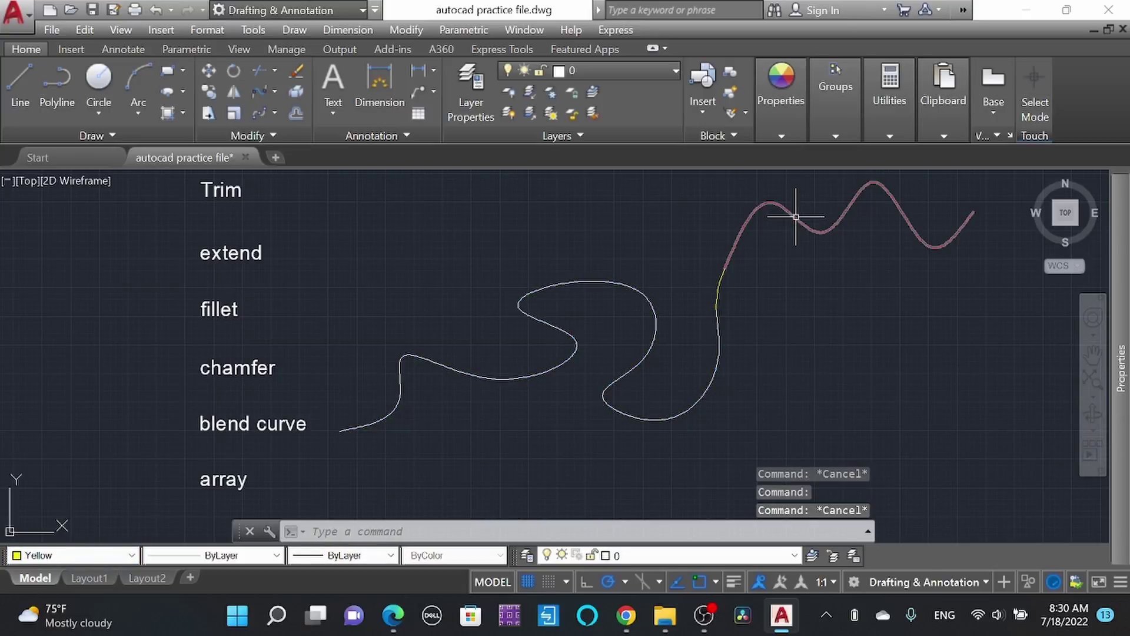
scroll(710, 294, up, 4)
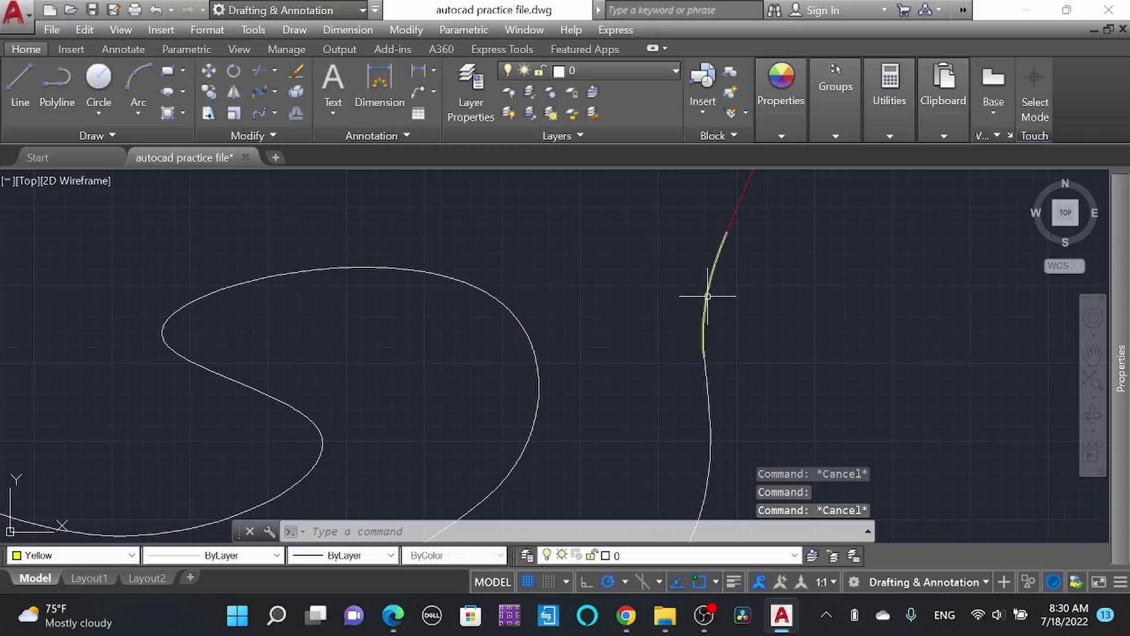
scroll(702, 304, down, 4)
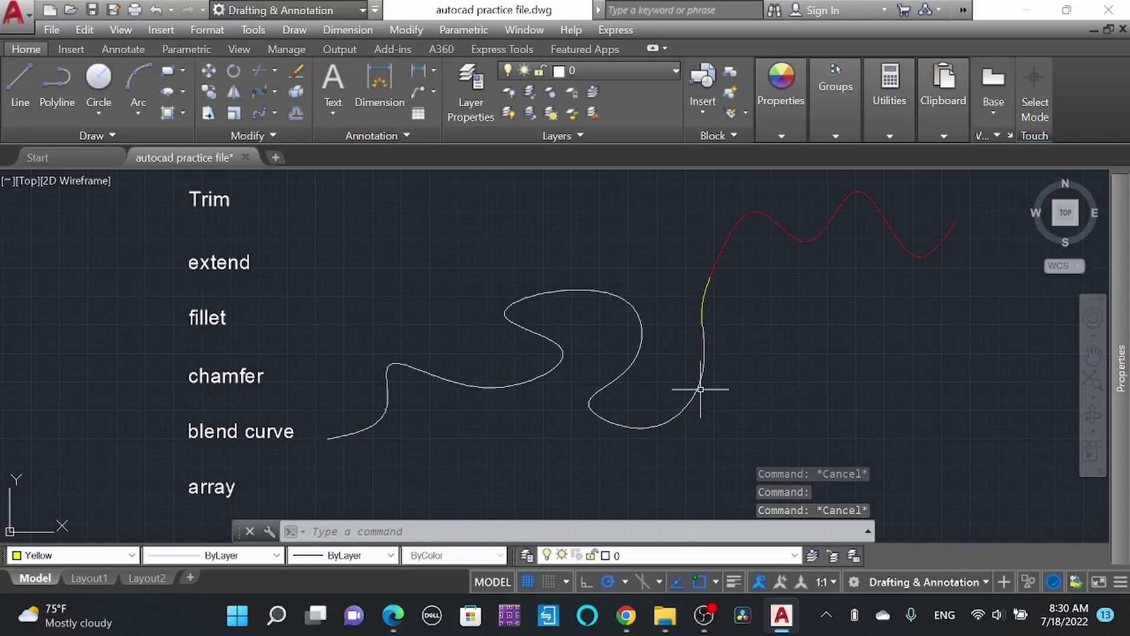
scroll(706, 241, down, 3)
scroll(464, 365, up, 3)
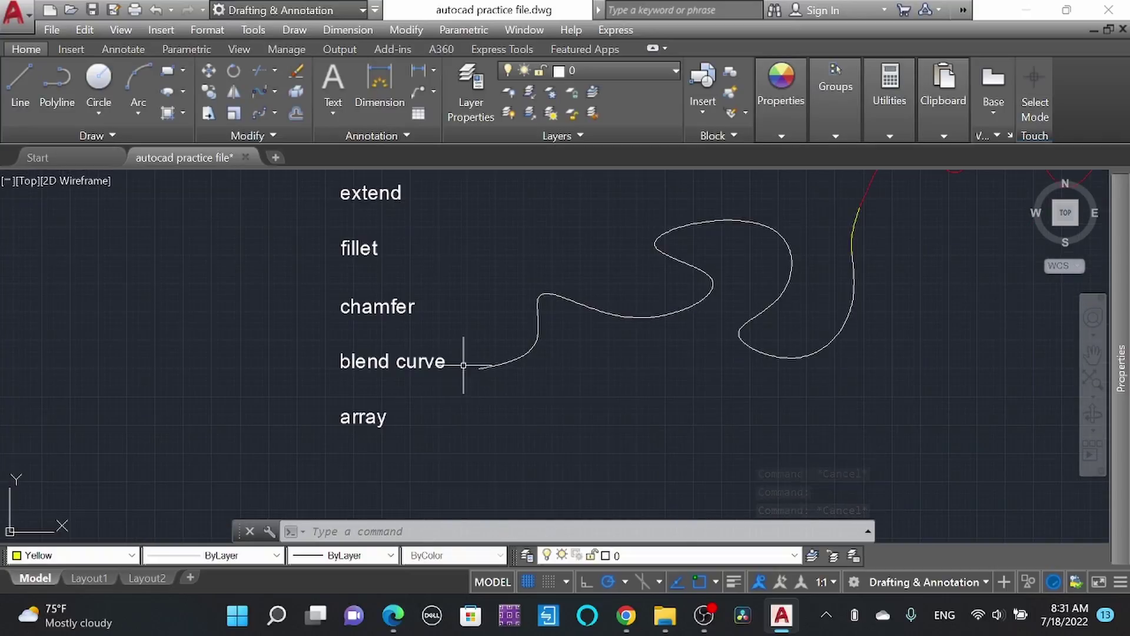
scroll(385, 374, down, 2)
click(769, 398)
click(584, 244)
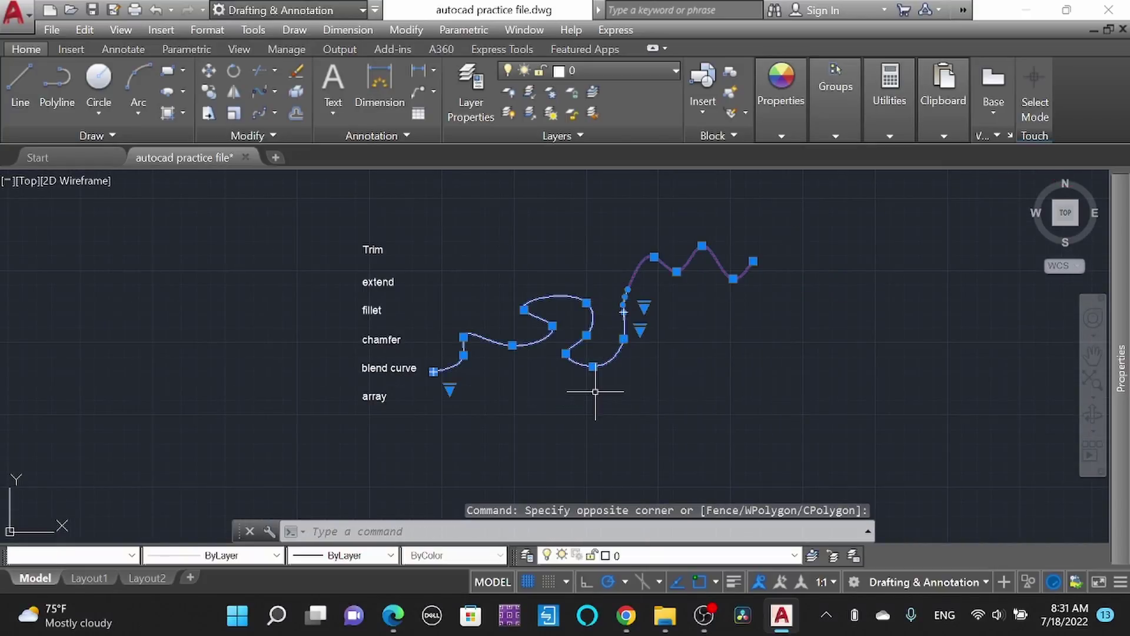
key(Escape)
scroll(390, 422, up, 2)
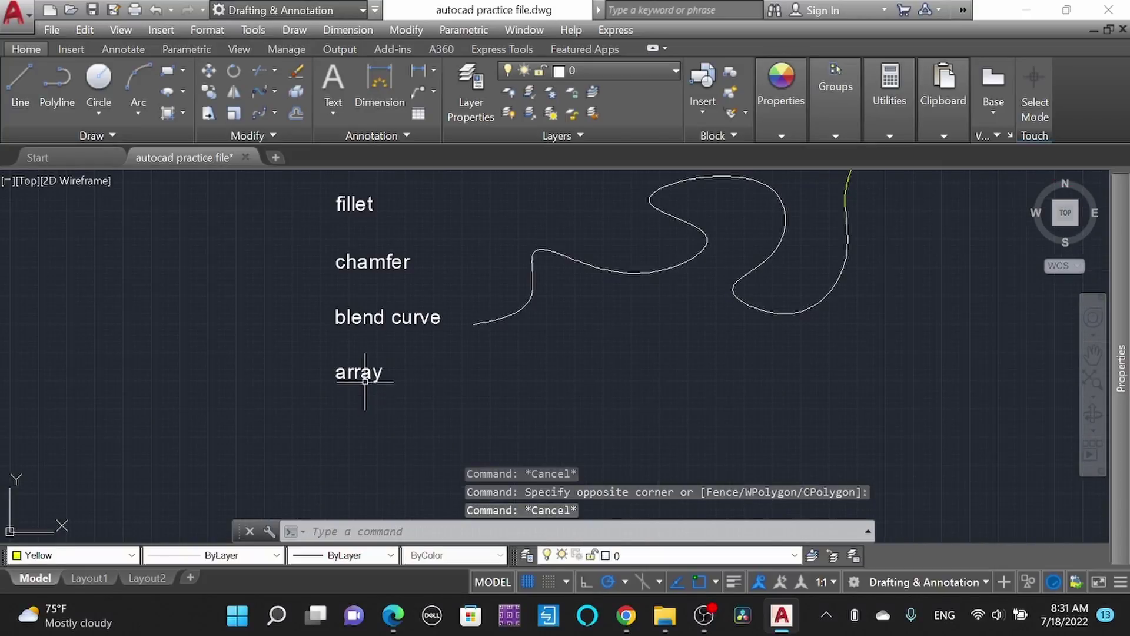
- Show the available array types, and draw a yellow rectangle about 1'-11" by 1'-5" below the "array" label
click(275, 112)
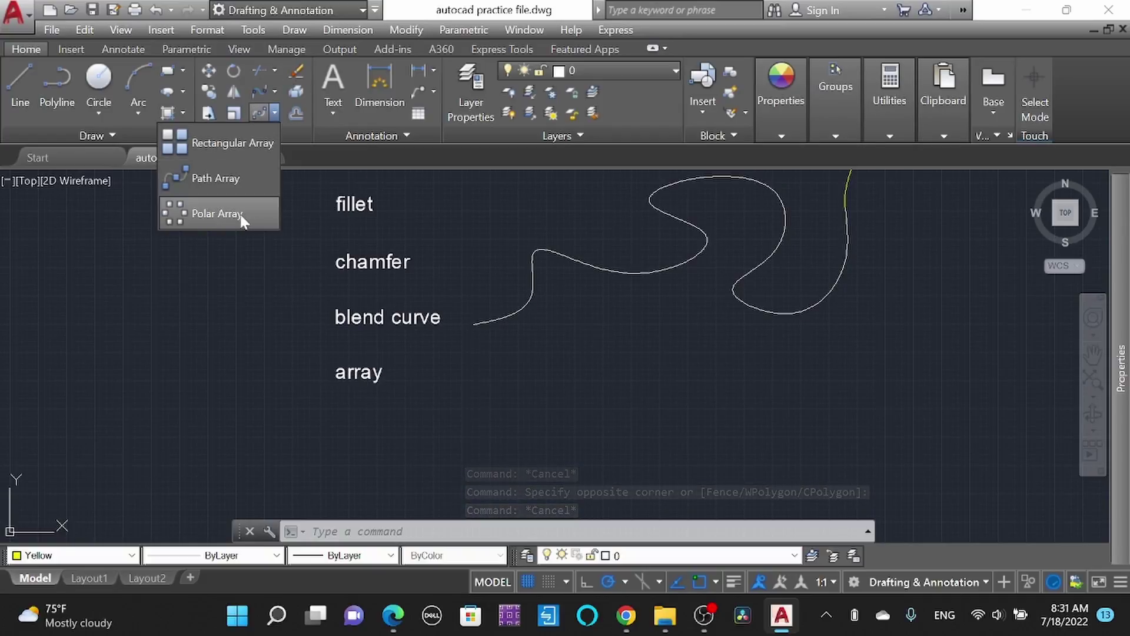
scroll(295, 210, down, 3)
scroll(432, 356, up, 2)
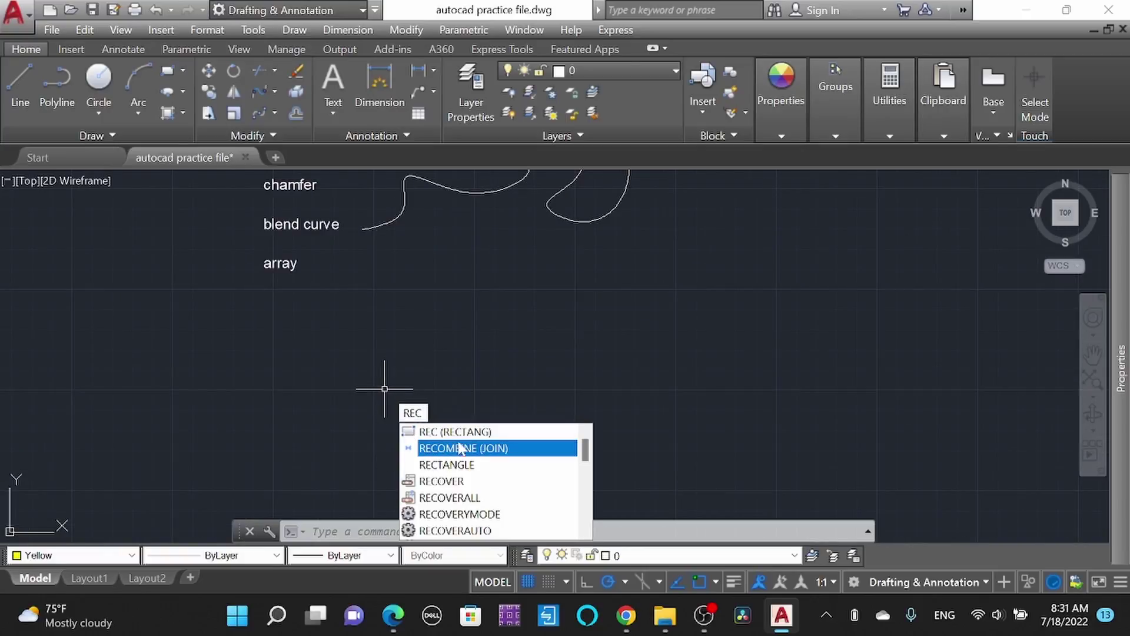
key(Return)
click(406, 444)
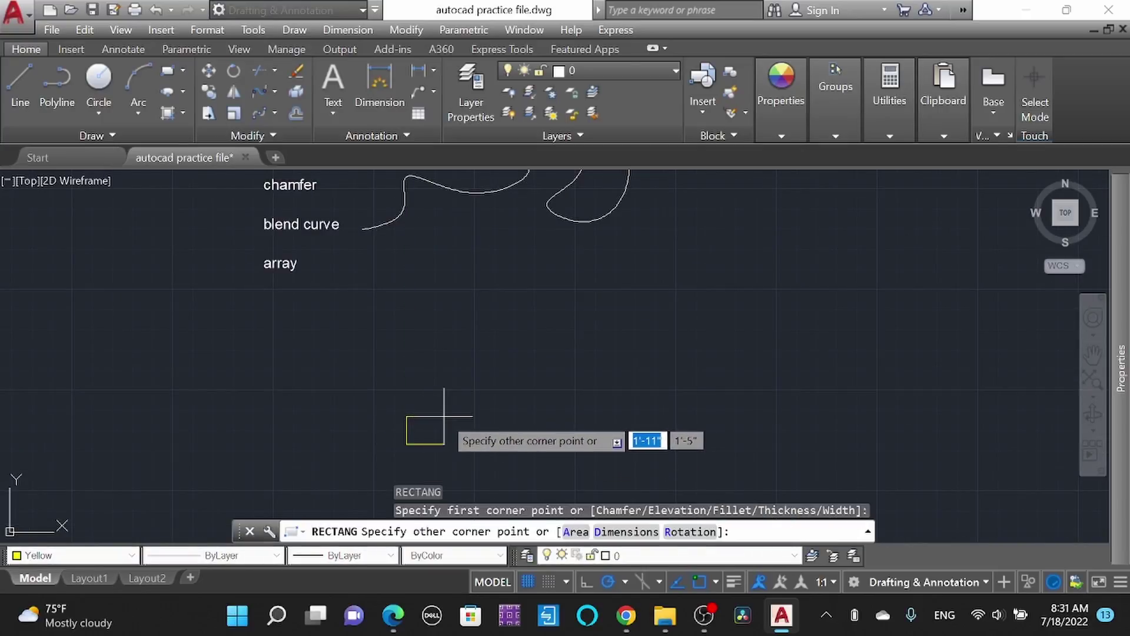
click(444, 413)
scroll(427, 459, up, 5)
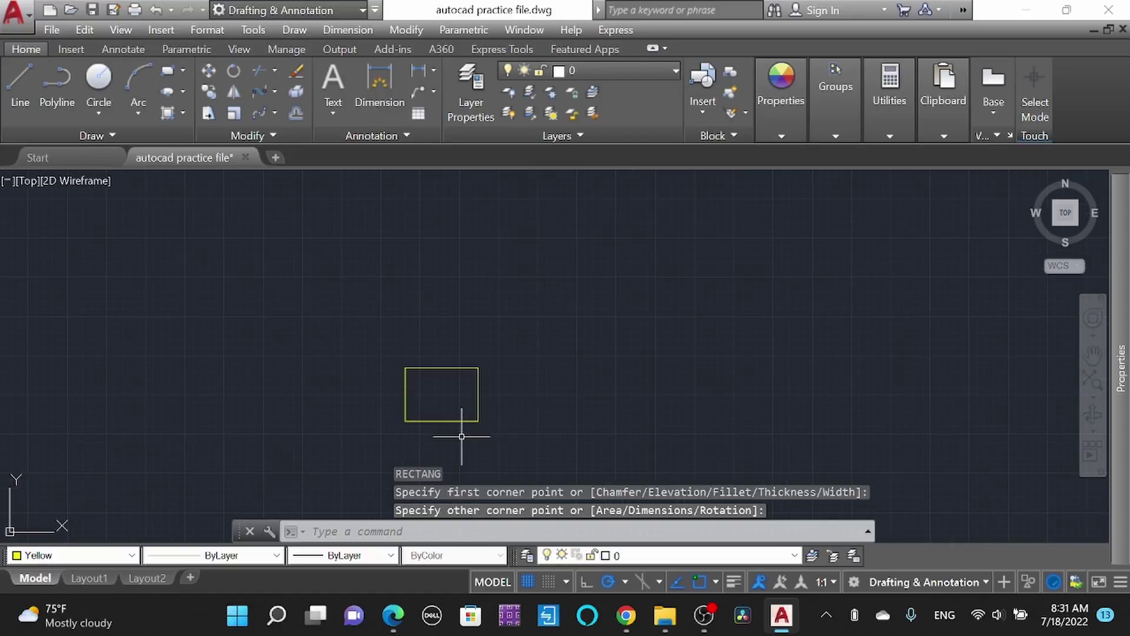
scroll(461, 437, down, 5)
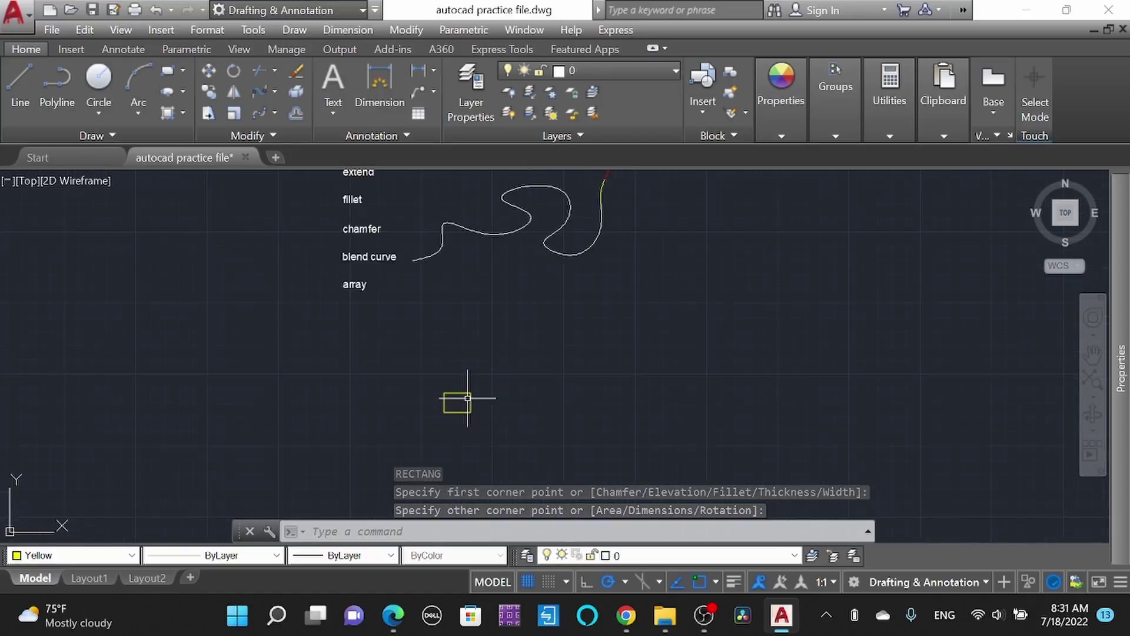
scroll(459, 398, up, 3)
scroll(464, 403, down, 2)
scroll(460, 404, up, 4)
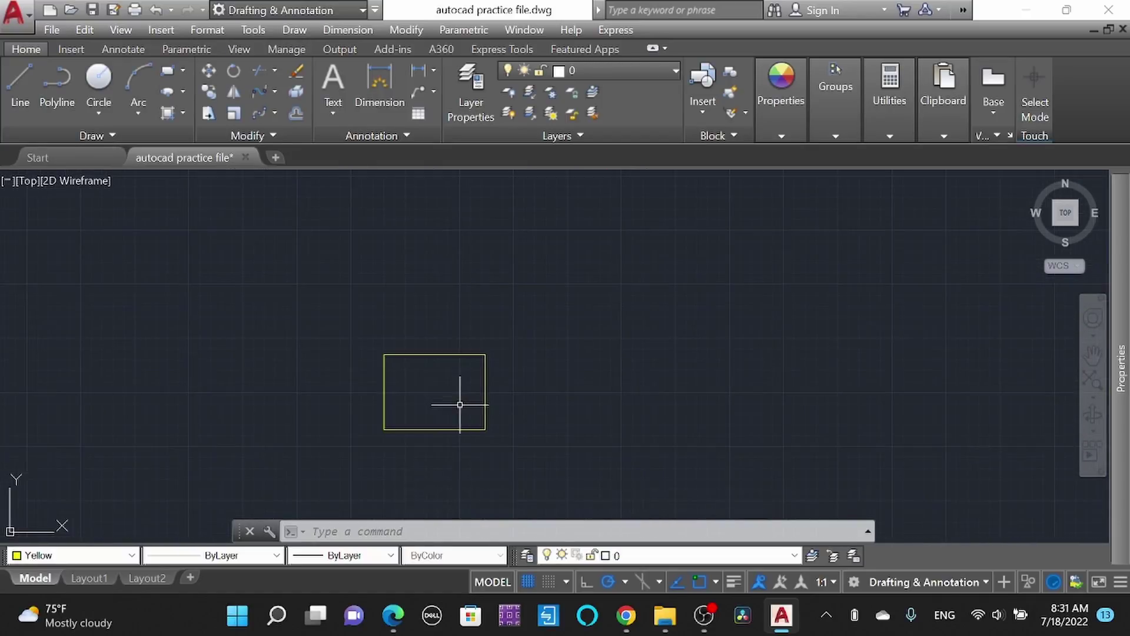
- Create a rectangular array from the yellow rectangle
scroll(456, 417, up, 3)
scroll(455, 418, down, 3)
scroll(443, 371, down, 2)
scroll(424, 389, up, 2)
click(453, 437)
click(425, 381)
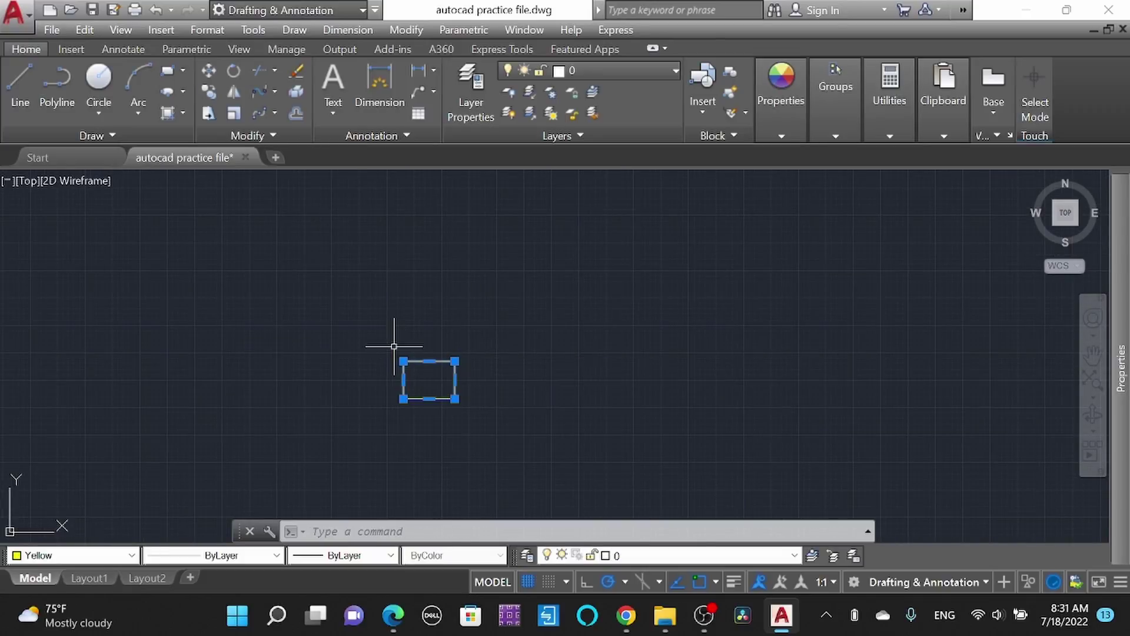
click(274, 111)
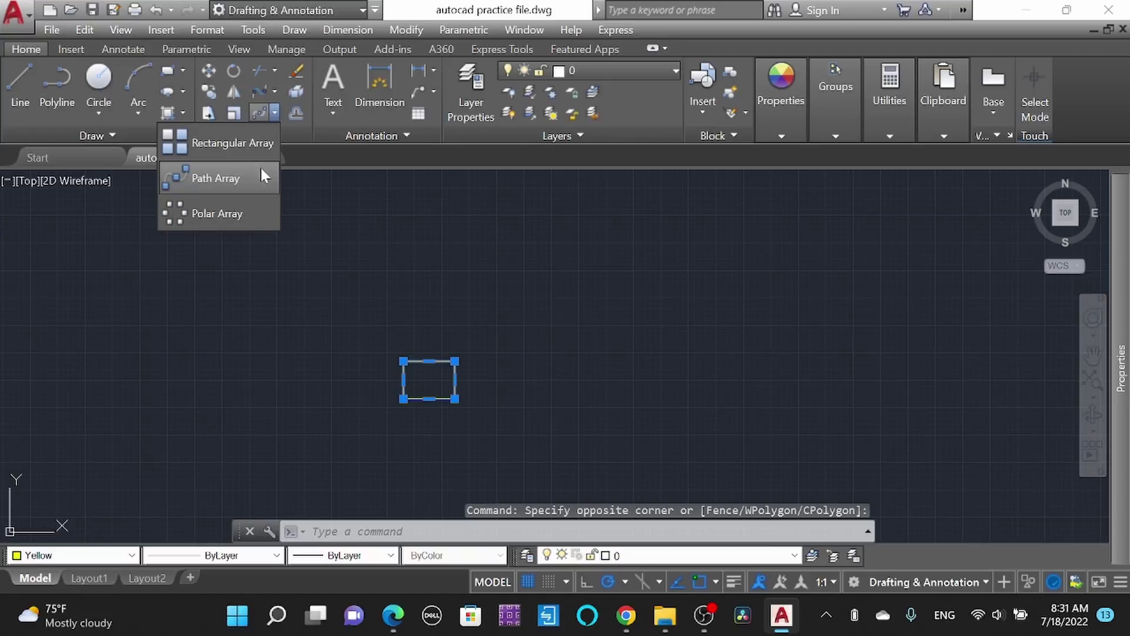
click(231, 141)
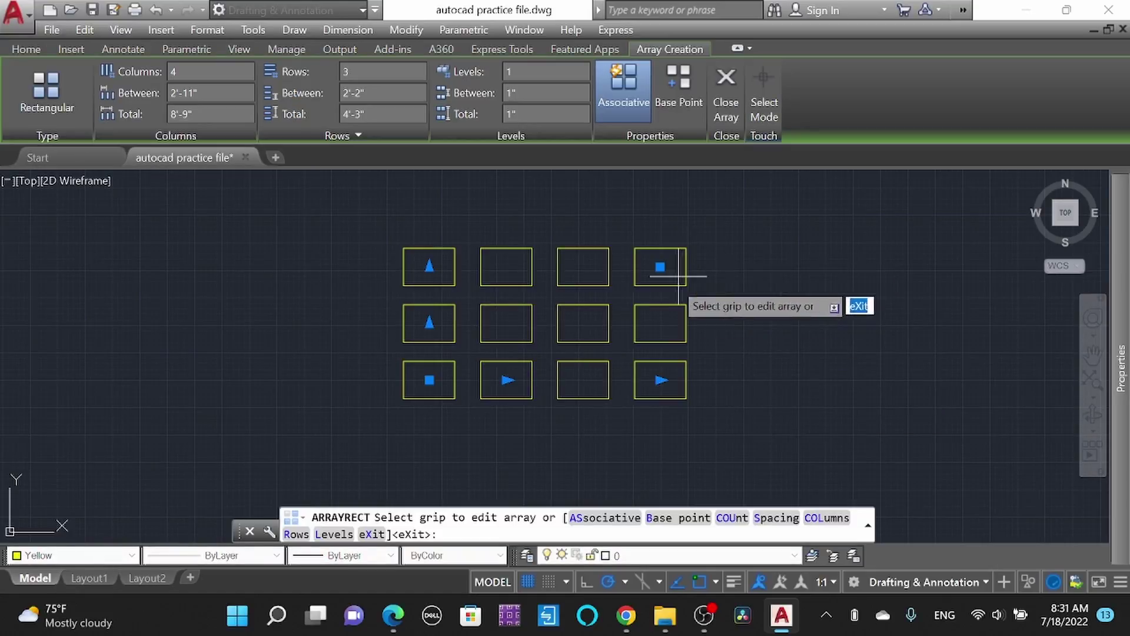
- Set the rectangular array's column count to 10
click(660, 380)
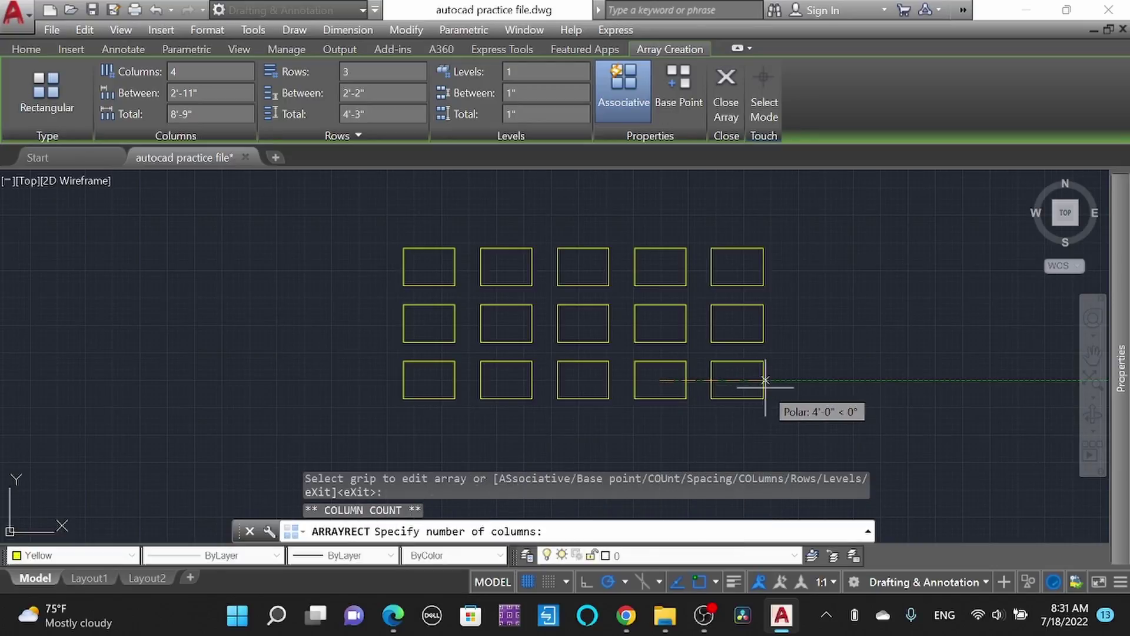
text(10)
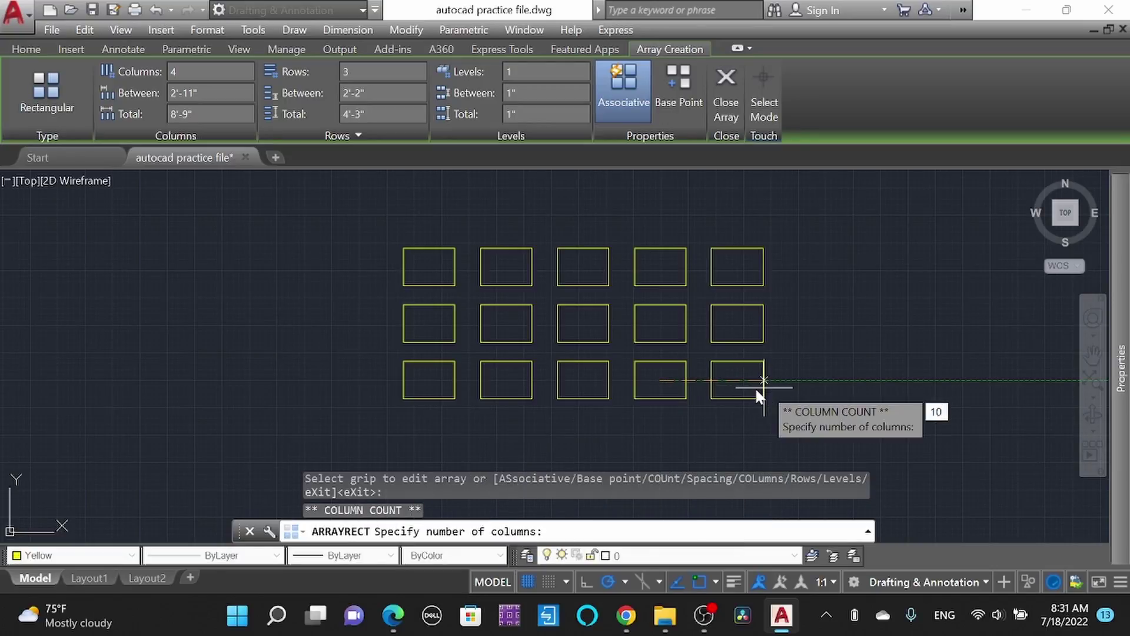
key(Return)
scroll(764, 387, down, 4)
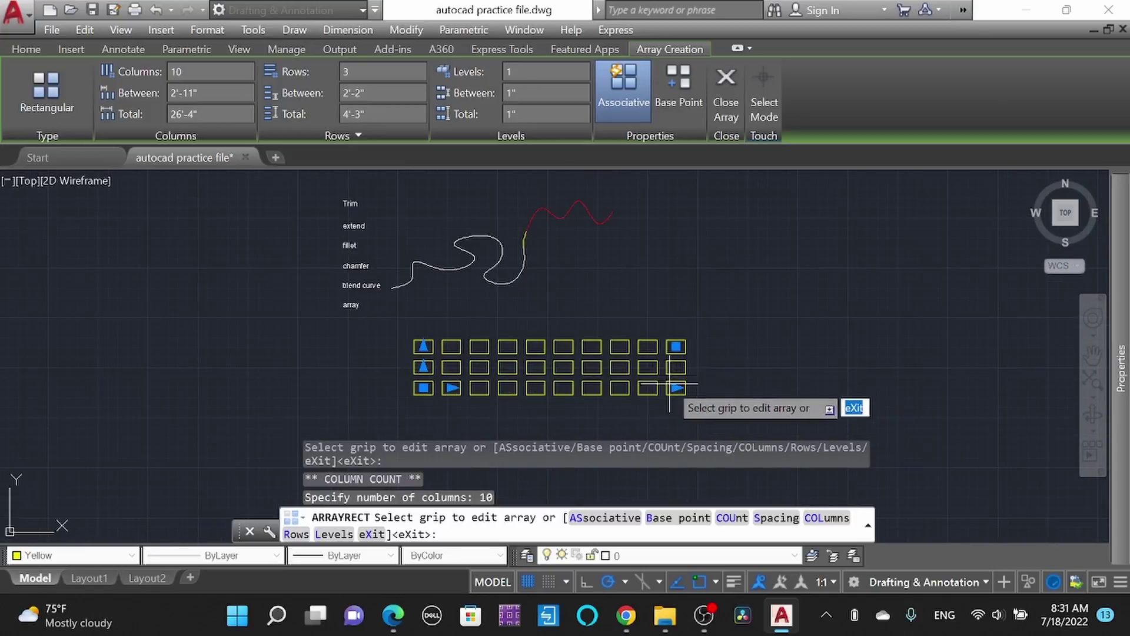
- Set the rectangular array's row count to 5 and finish the array
click(423, 346)
scroll(440, 347, down, 2)
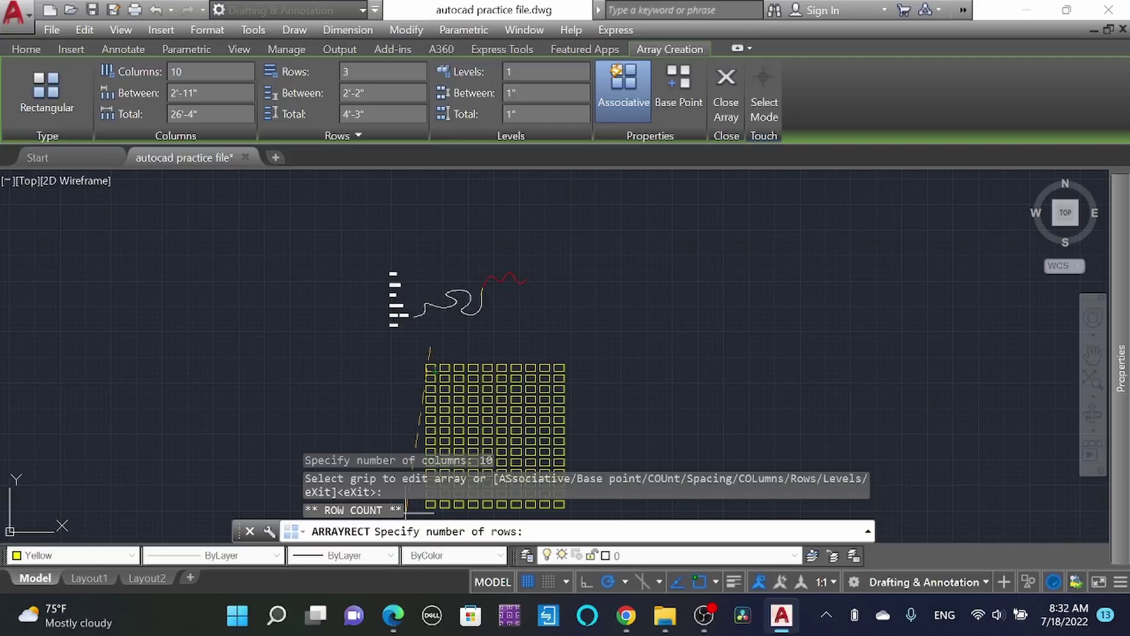
scroll(490, 386, down, 2)
scroll(463, 396, up, 2)
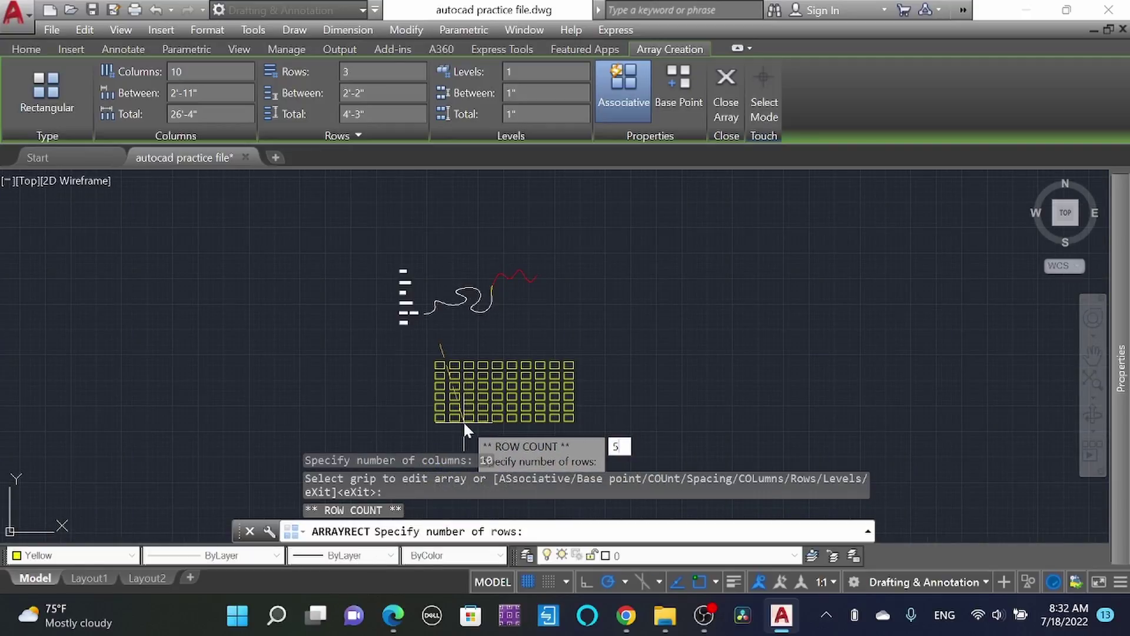
key(Return)
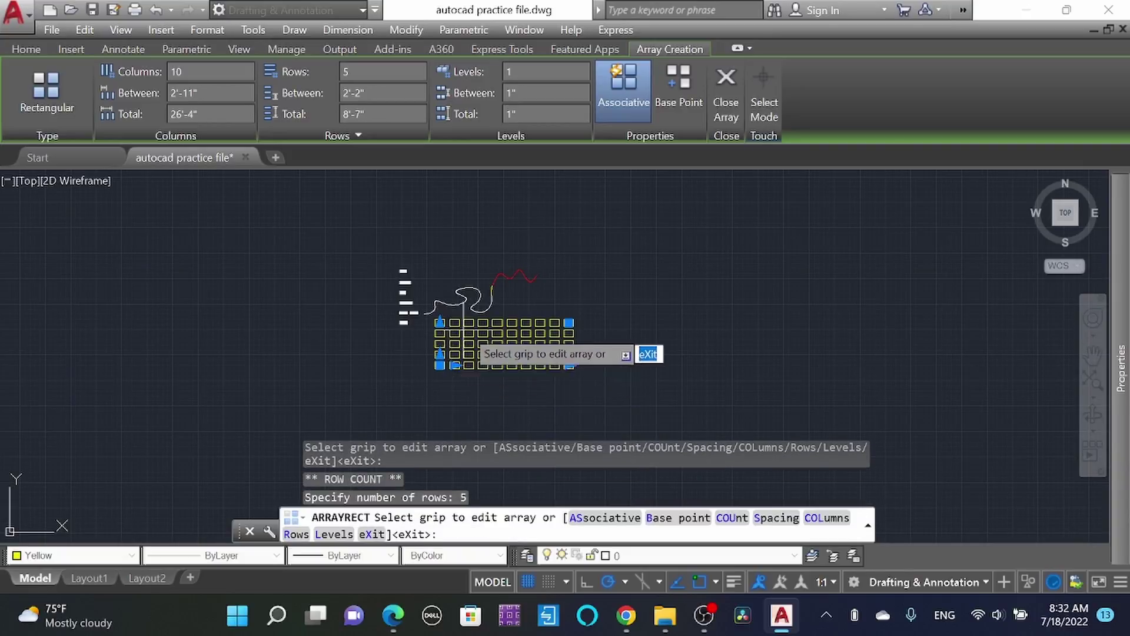
scroll(465, 325, up, 2)
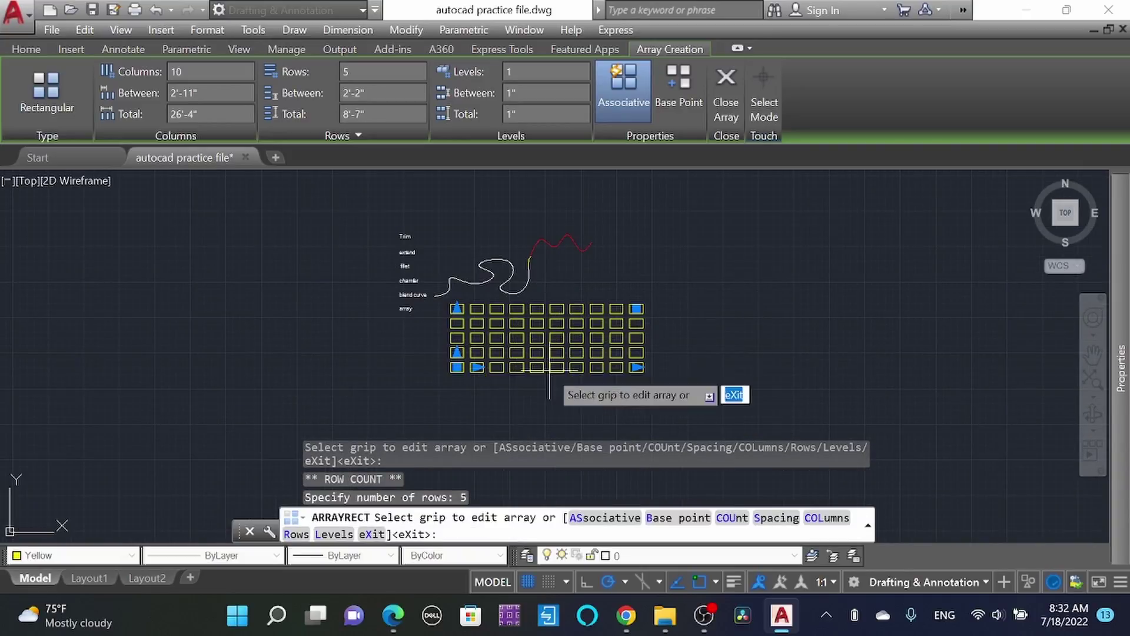
key(Return)
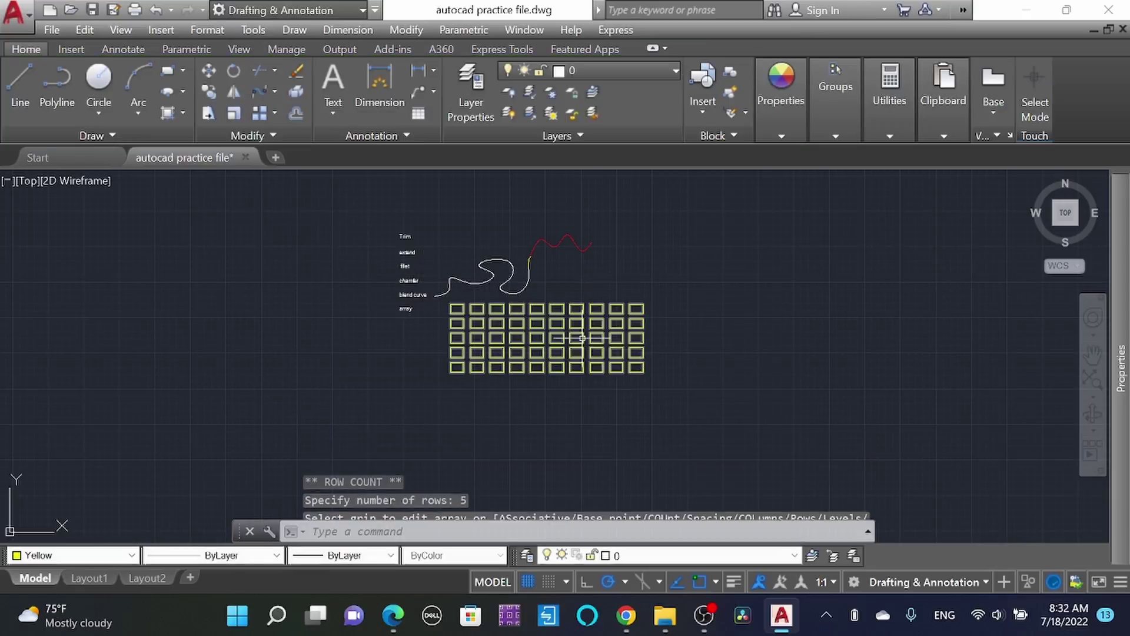
- Try exploding the whole rectangular array and undo the explode
click(704, 379)
click(603, 338)
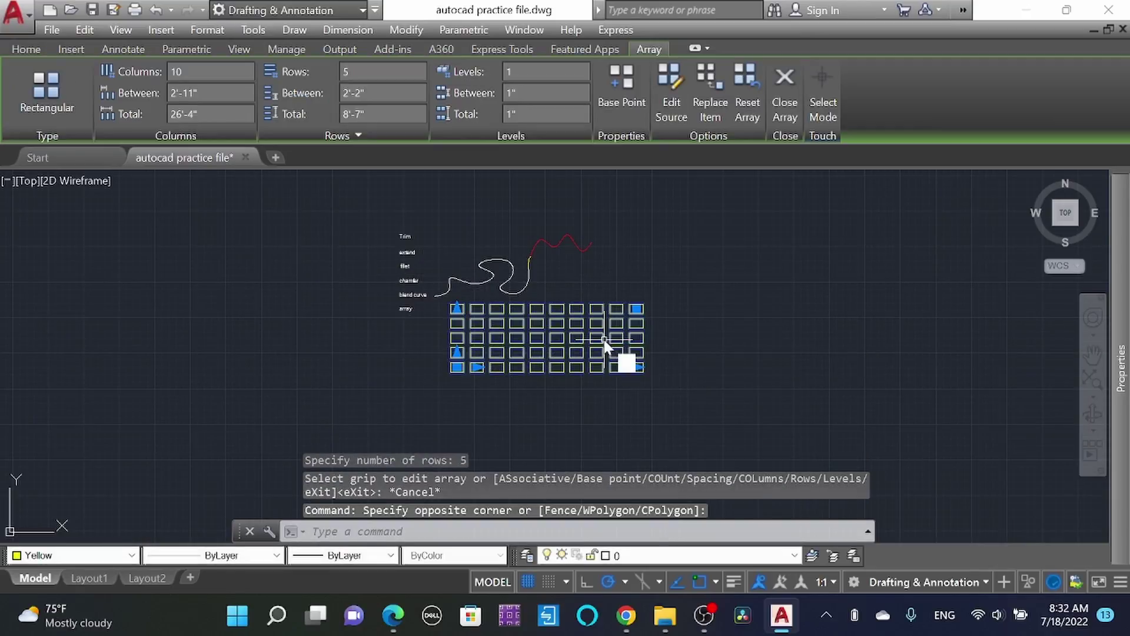
text(x)
key(Return)
key(ctrl+z)
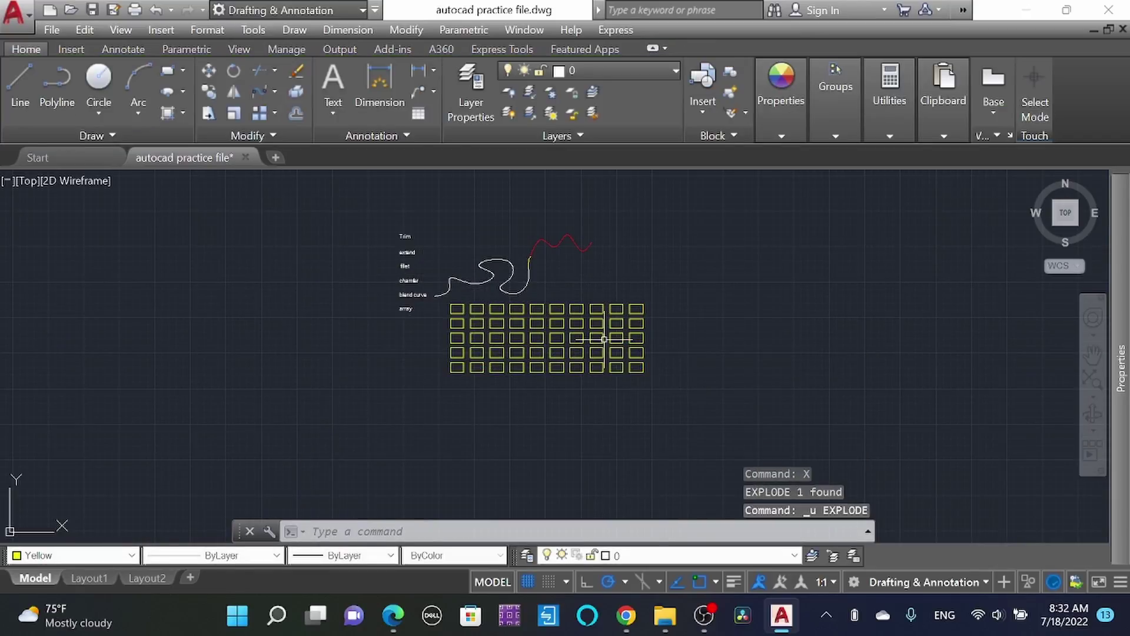
- Explode the 10-by-5 rectangular array into separate rectangles
click(673, 384)
click(644, 353)
text(x)
key(Return)
- Check that the rectangles in the last column can be selected one by one, clearing the selection each time
scroll(647, 357, up, 5)
click(647, 355)
click(633, 346)
key(Escape)
click(657, 308)
click(631, 302)
key(Escape)
click(642, 257)
click(626, 265)
key(Escape)
scroll(651, 252, up, 3)
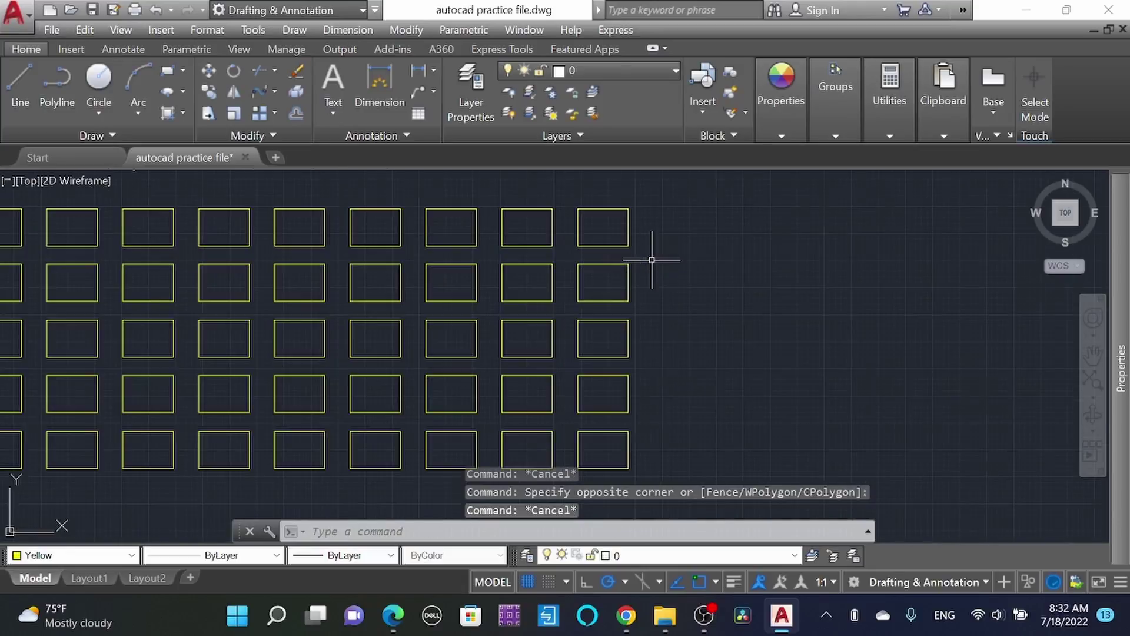
scroll(651, 245, down, 6)
- Delete all the rectangles of the exploded array
click(672, 360)
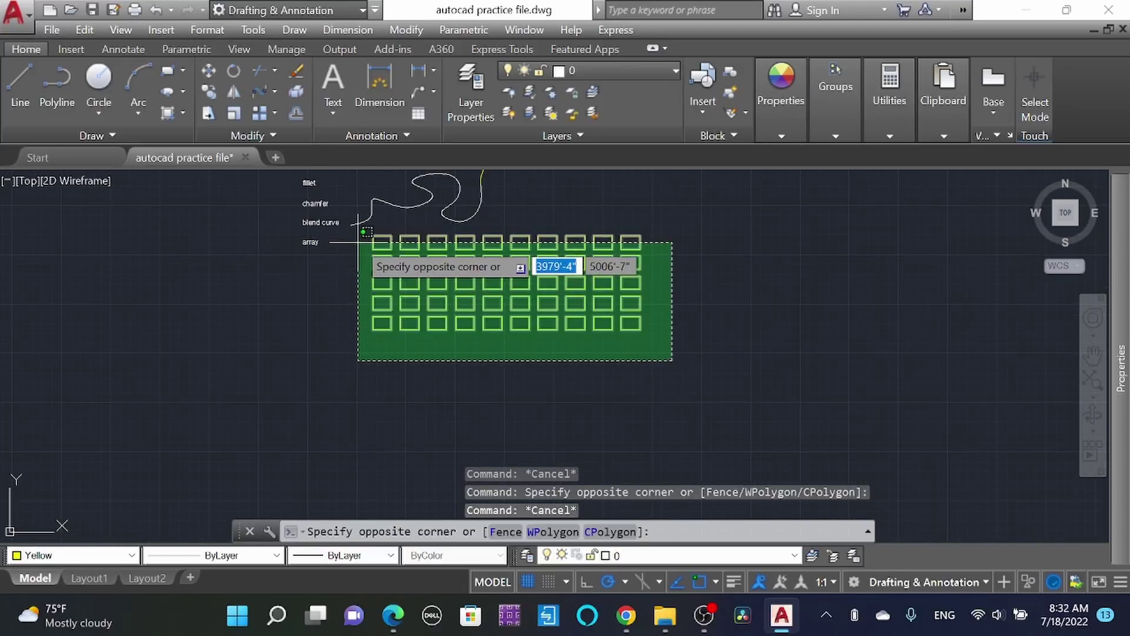
click(366, 232)
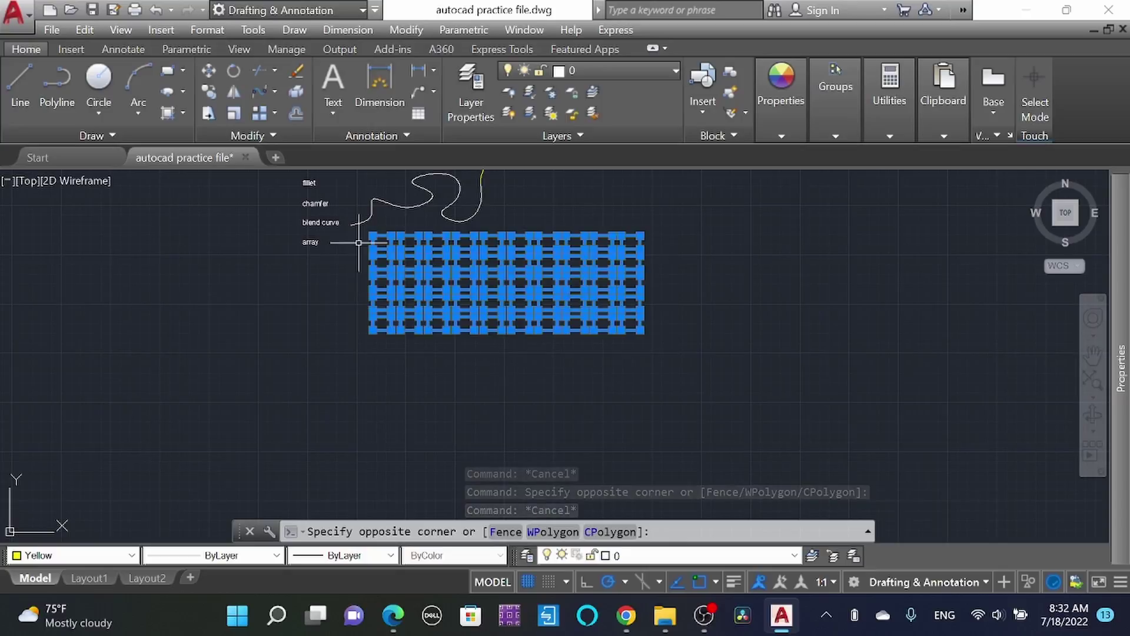
key(Delete)
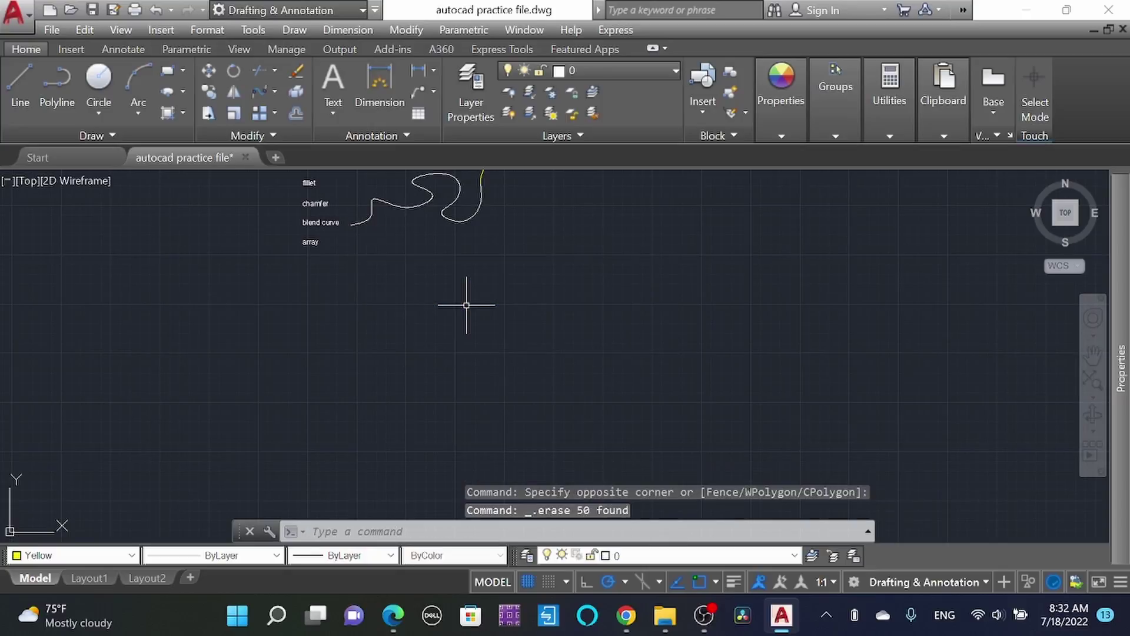
- Draw a yellow circle of about 6" radius centered on the white winding spline's start point beside the "blend curve" label
click(275, 113)
scroll(445, 327, down, 4)
scroll(438, 267, up, 6)
click(451, 280)
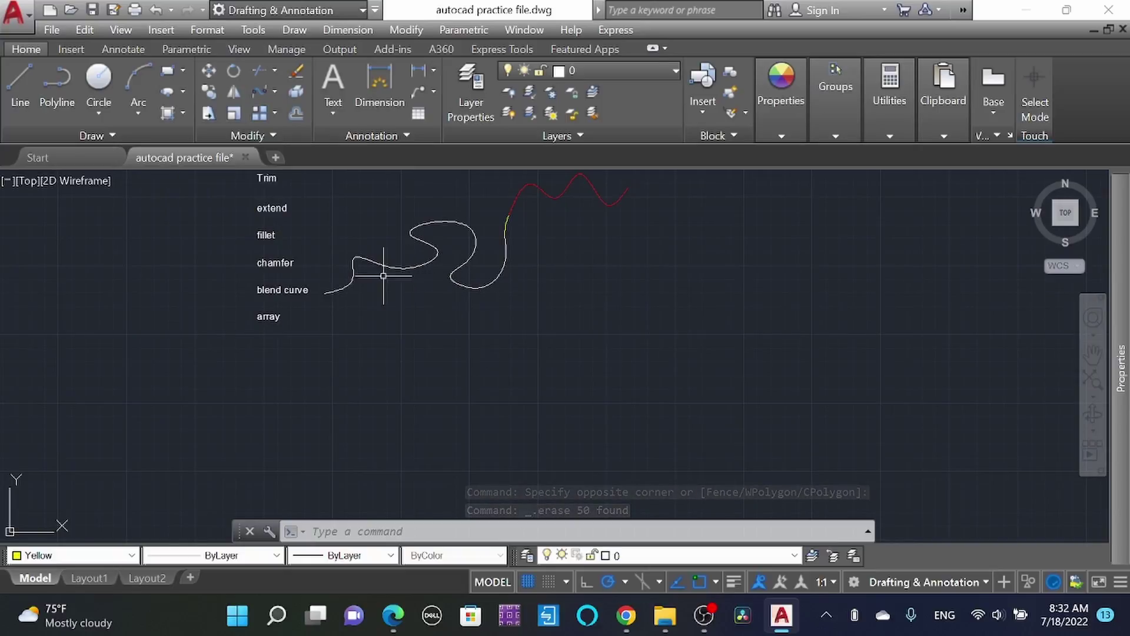
text(c)
key(Return)
scroll(323, 302, up, 3)
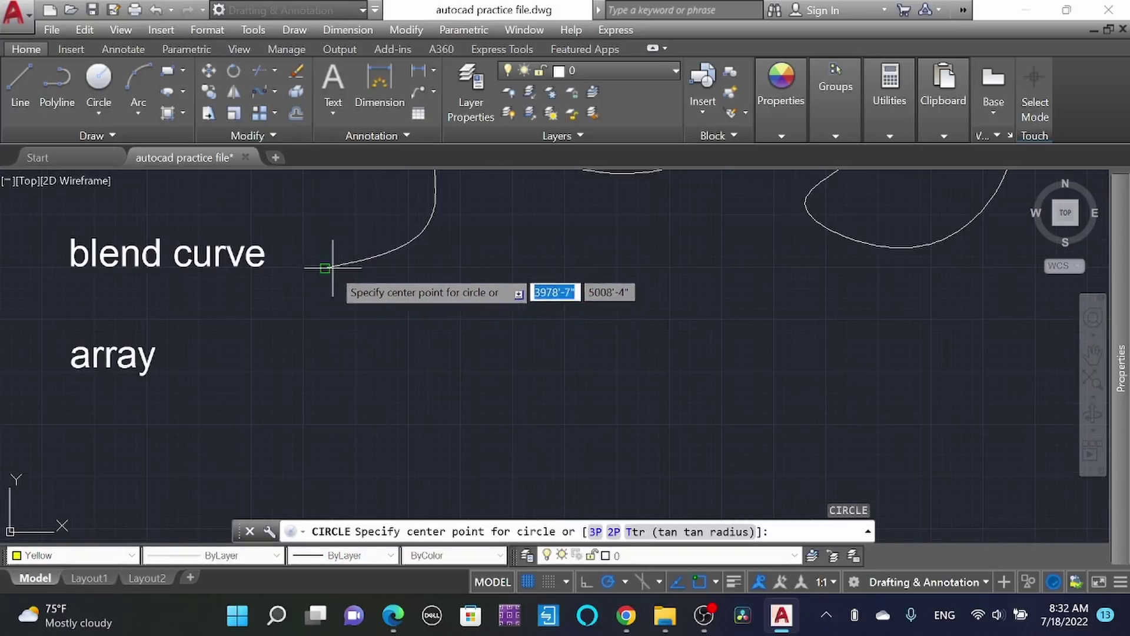
click(325, 267)
click(336, 248)
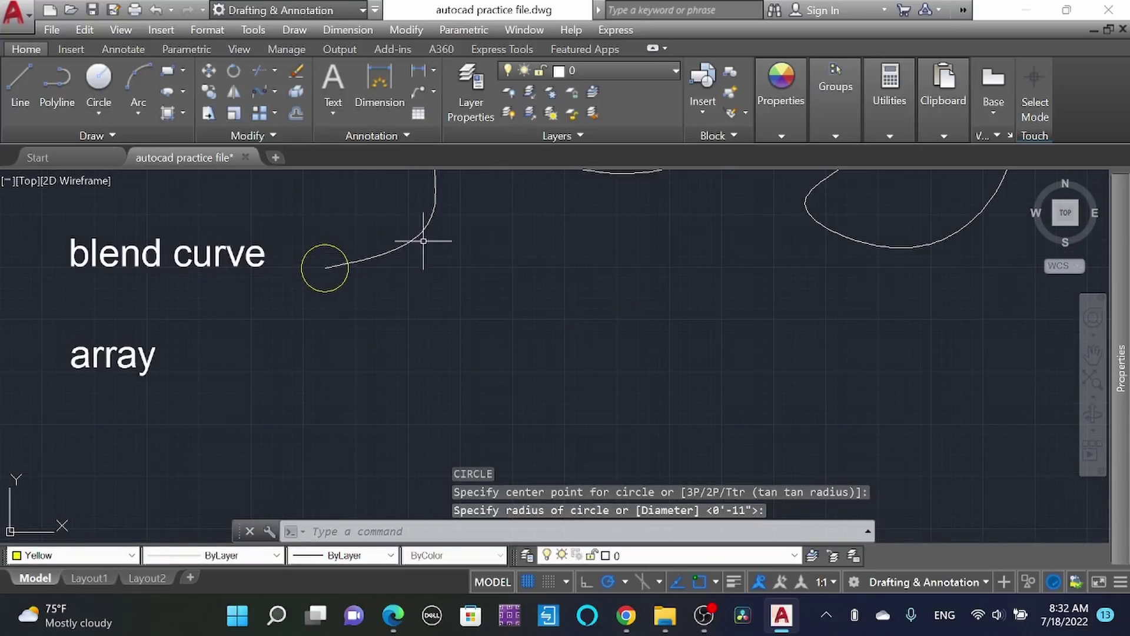
- Create a path array of the yellow circle along the white winding spline
scroll(346, 368, down, 5)
scroll(345, 357, up, 3)
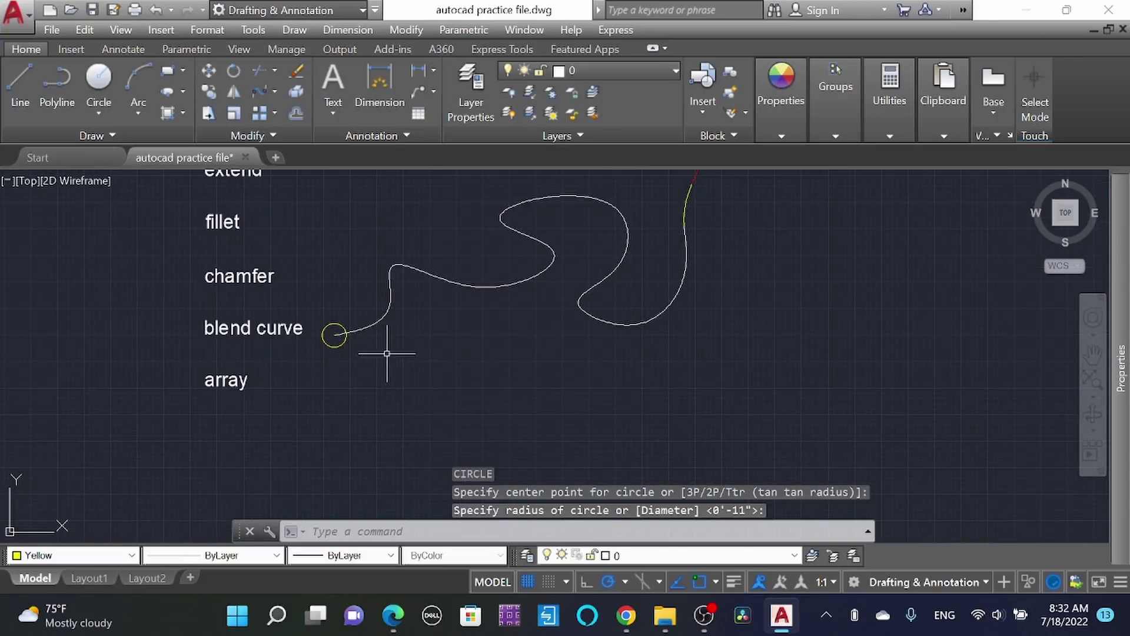
click(274, 95)
click(274, 98)
click(274, 110)
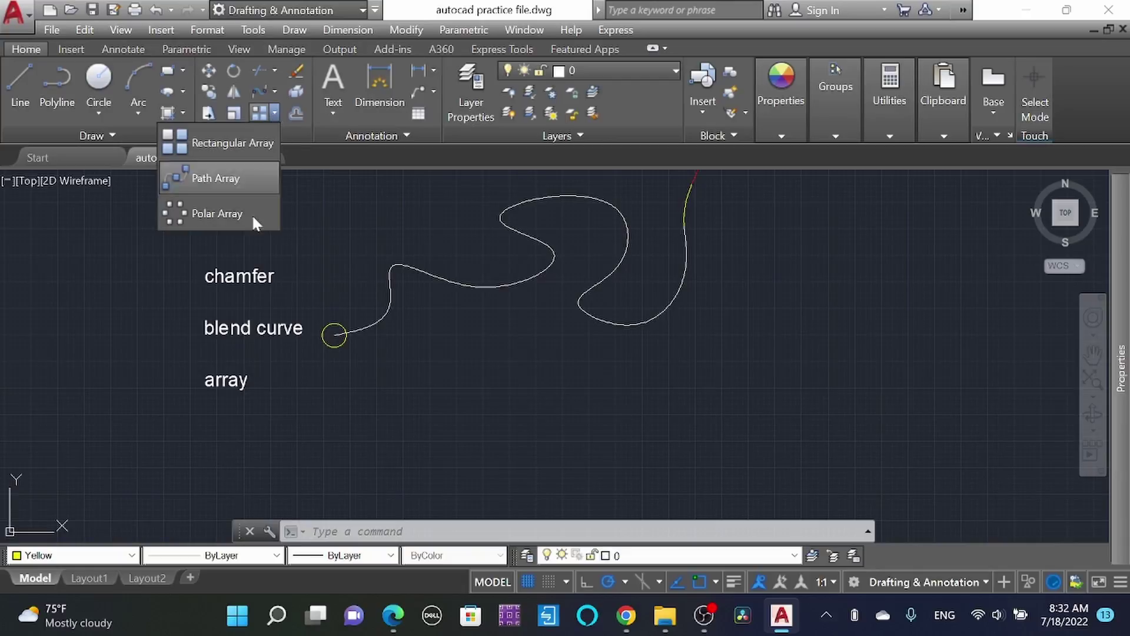
click(221, 177)
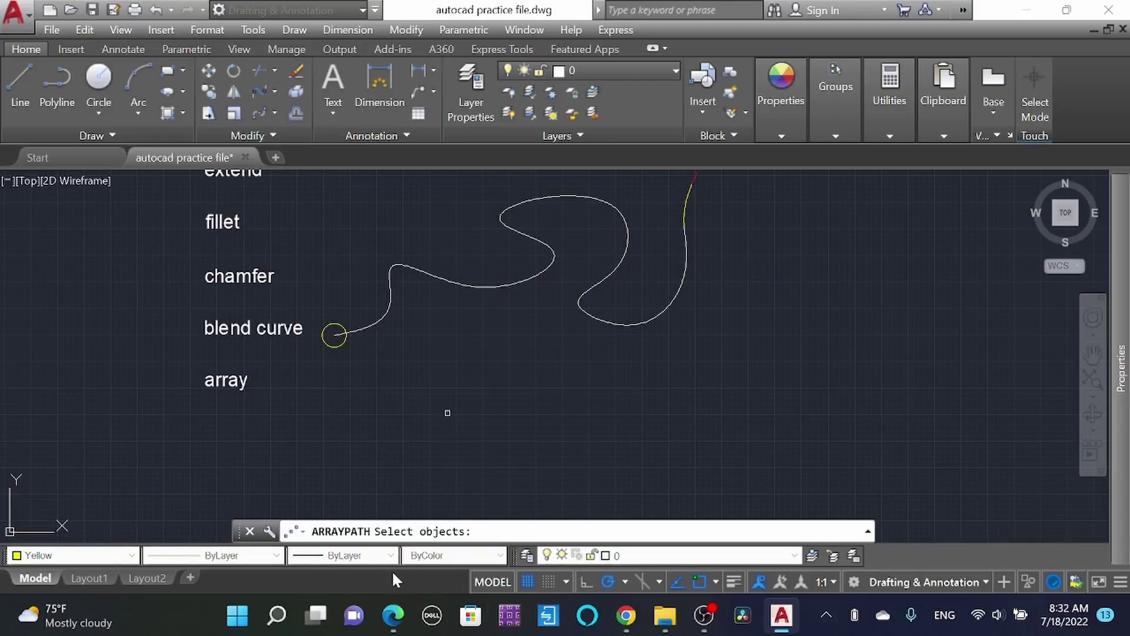
click(345, 343)
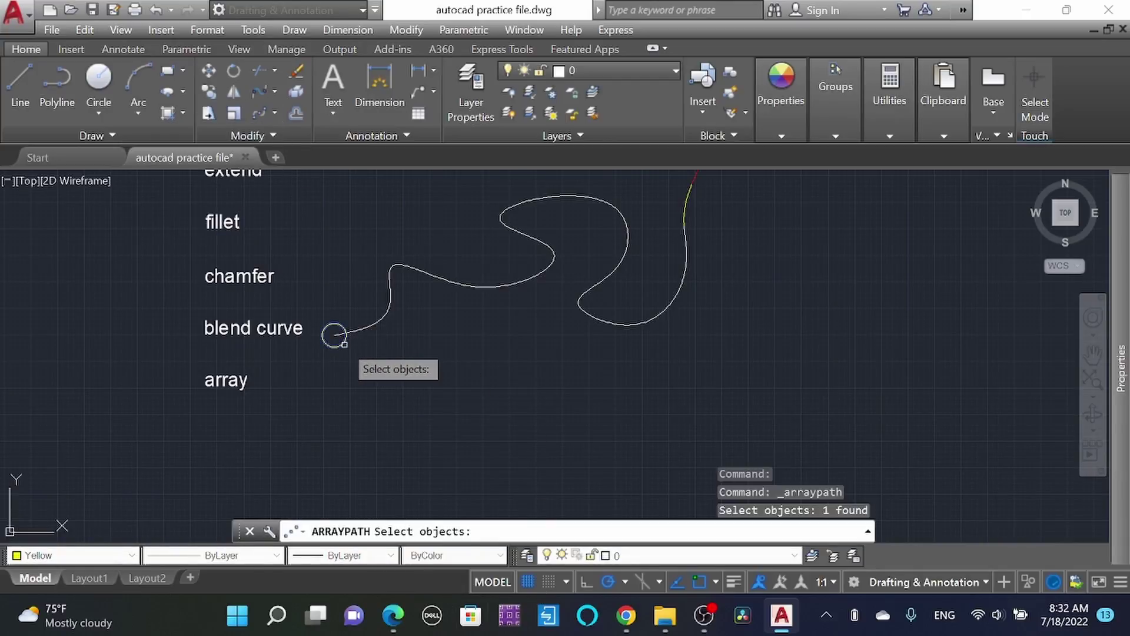
key(Return)
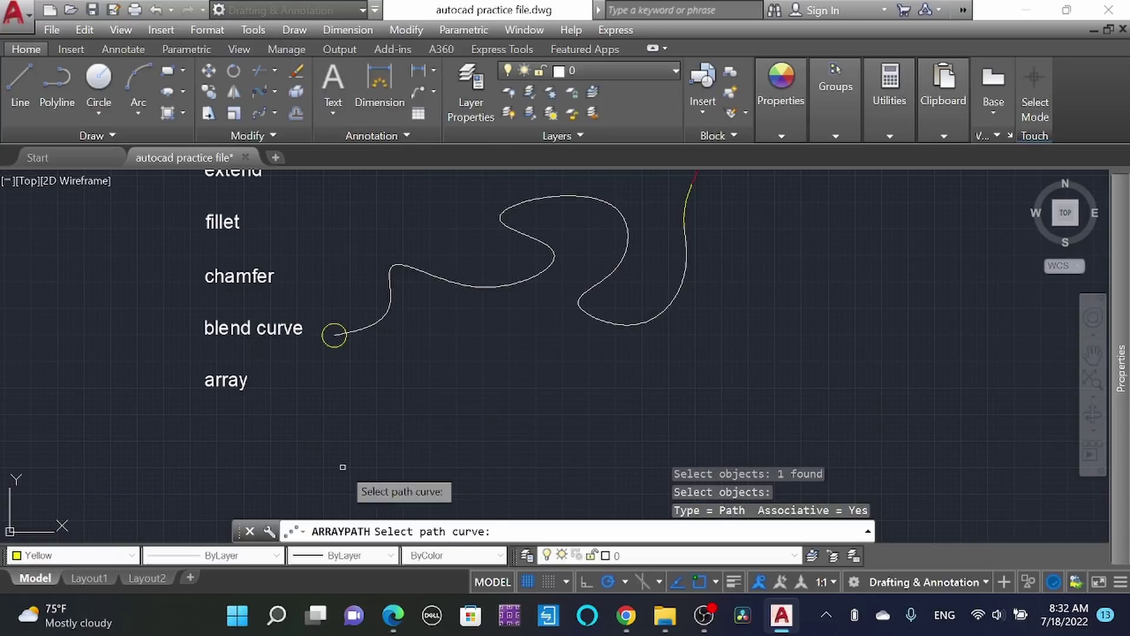
click(389, 300)
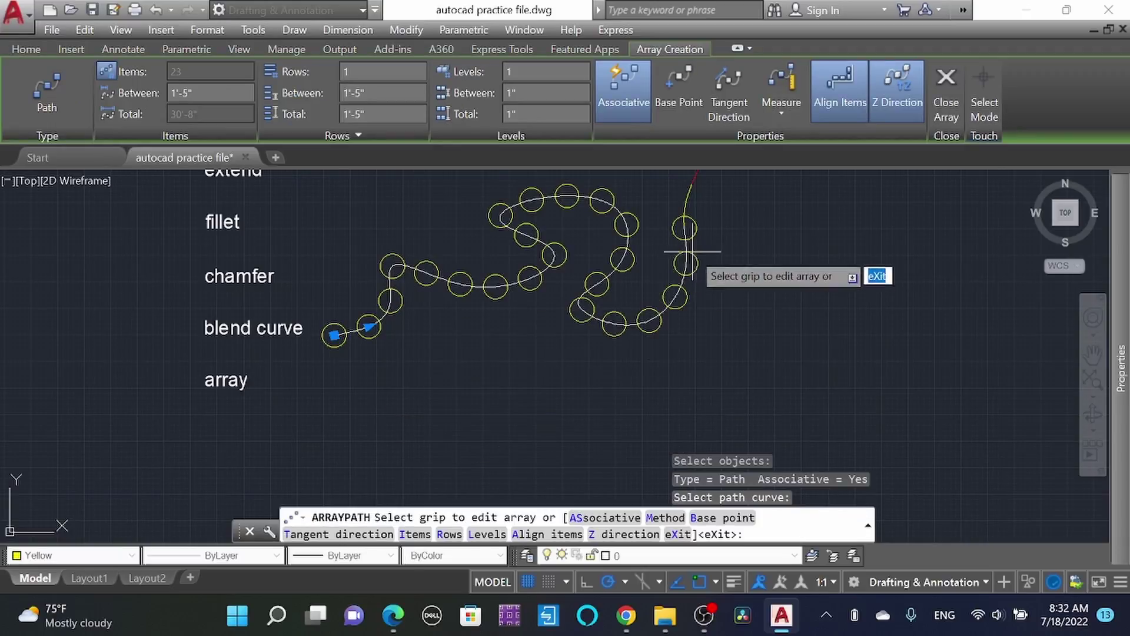
- Widen the path array's item spacing to about 15'-5" and finish the array
scroll(585, 391, down, 1)
scroll(651, 298, down, 2)
scroll(643, 304, up, 2)
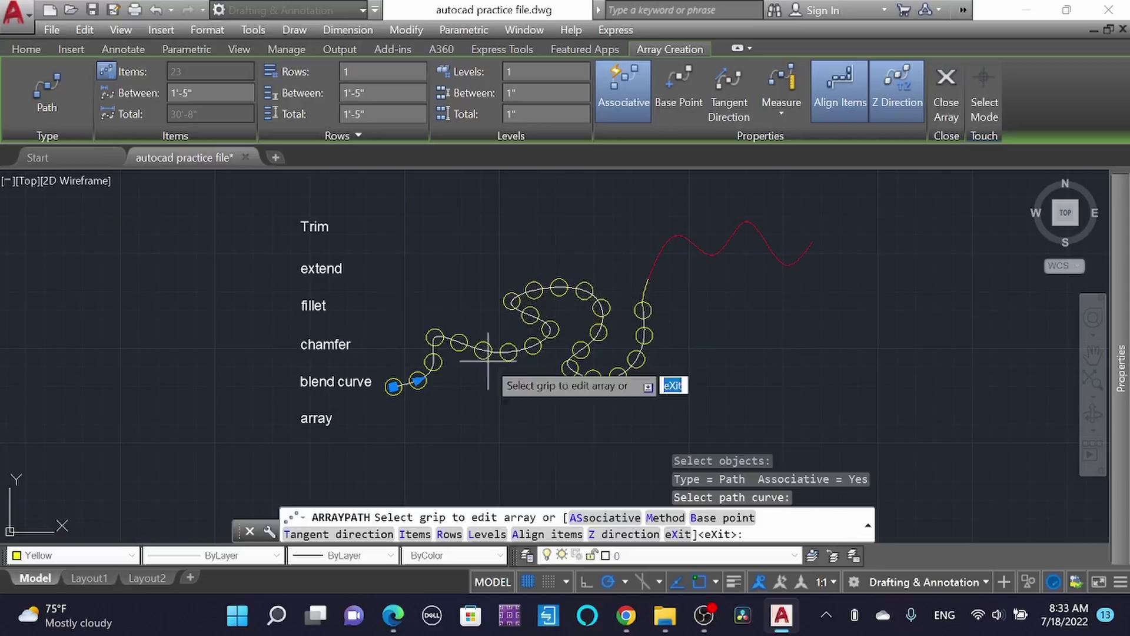
scroll(395, 385, up, 2)
click(405, 381)
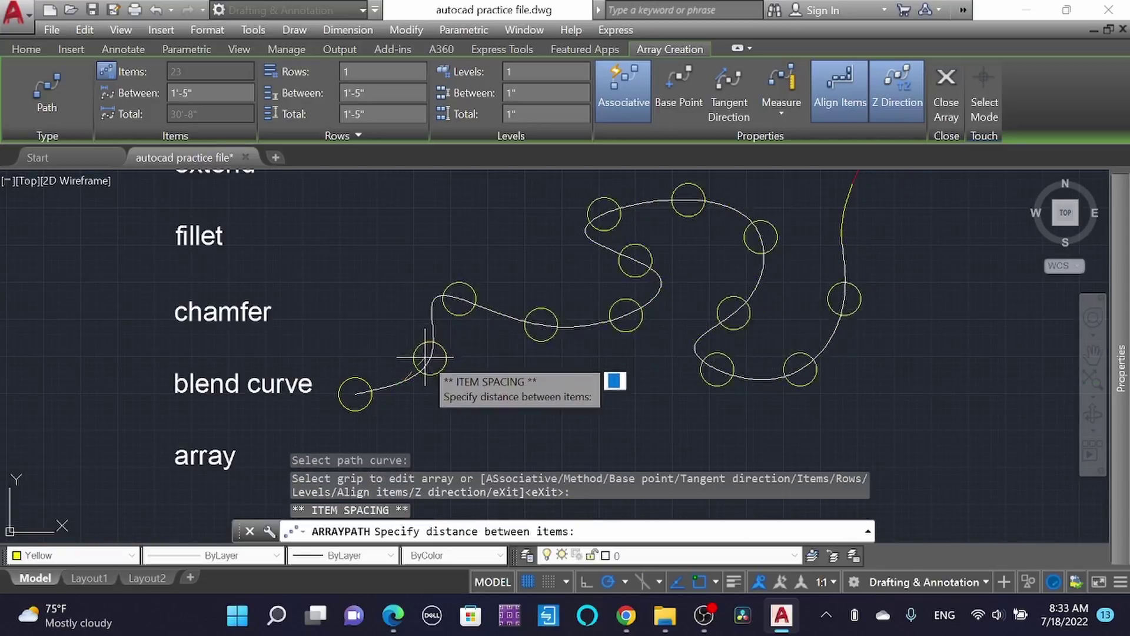
key(Escape)
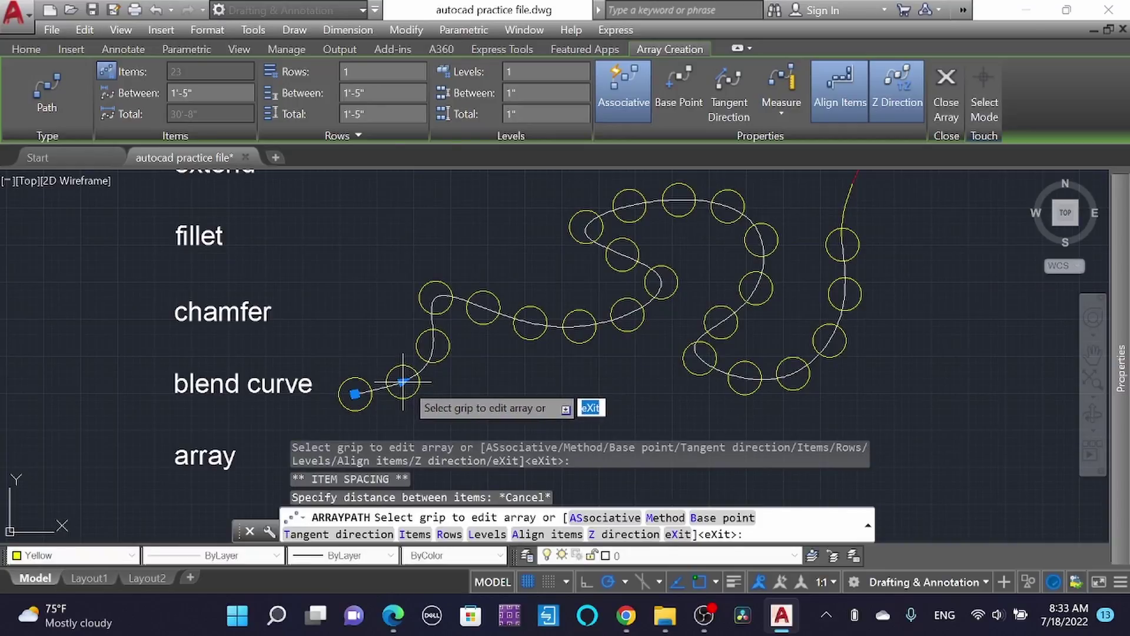
click(402, 381)
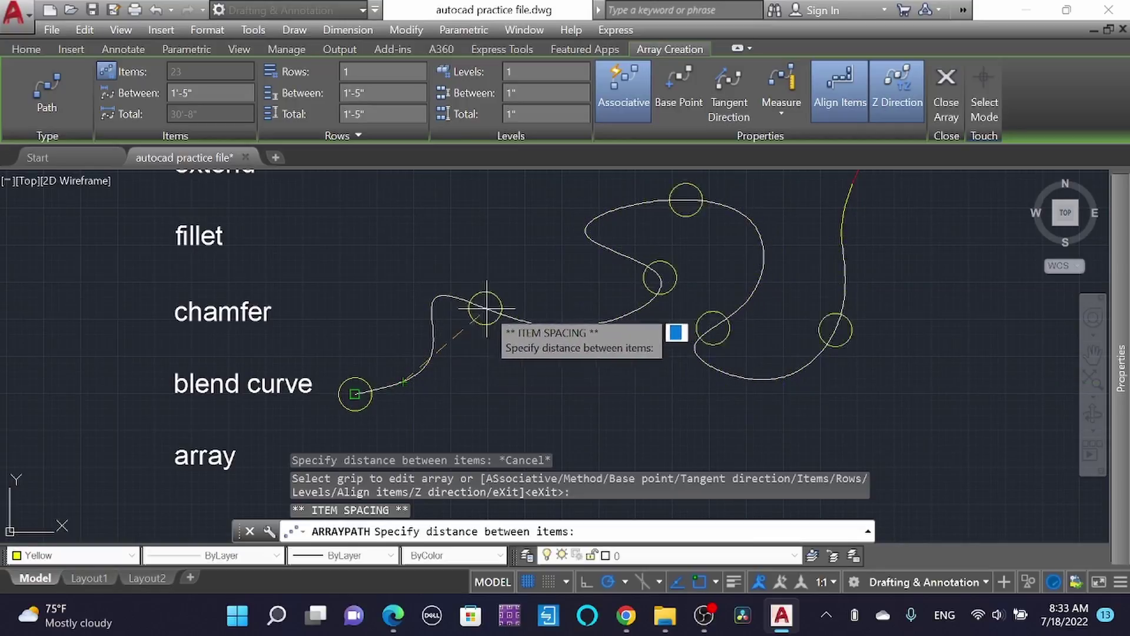
scroll(500, 312, down, 3)
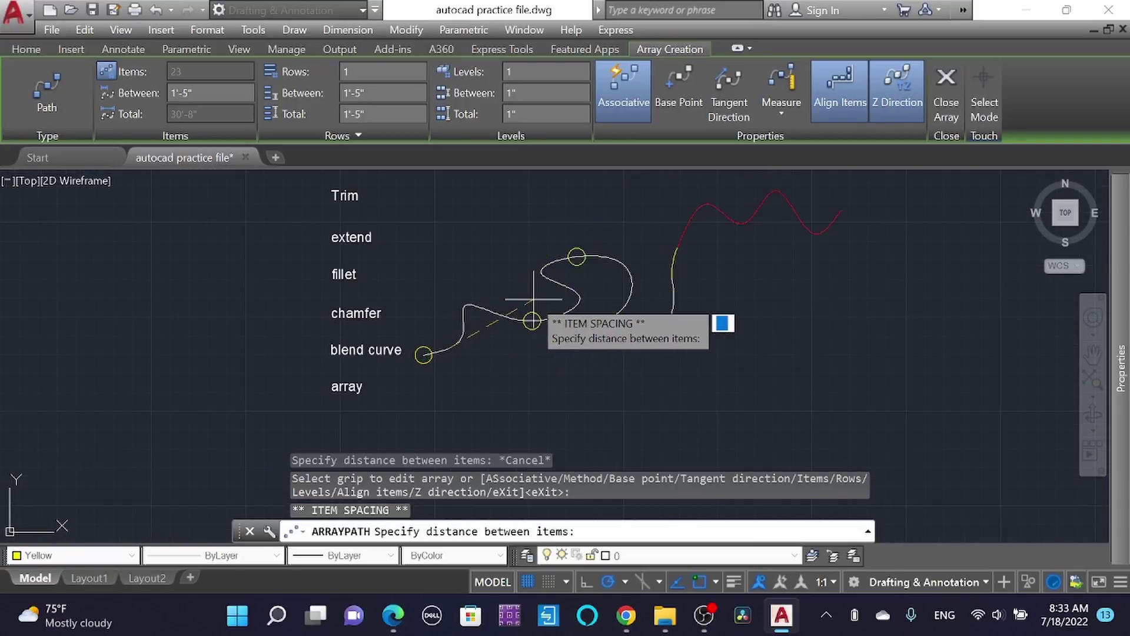
click(498, 303)
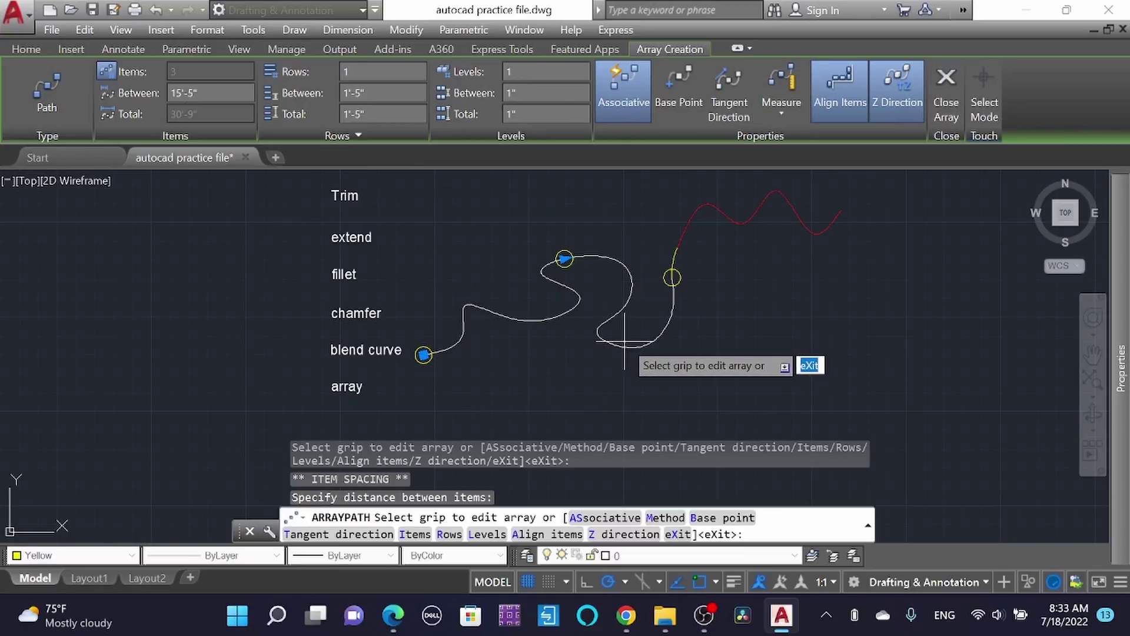
key(Escape)
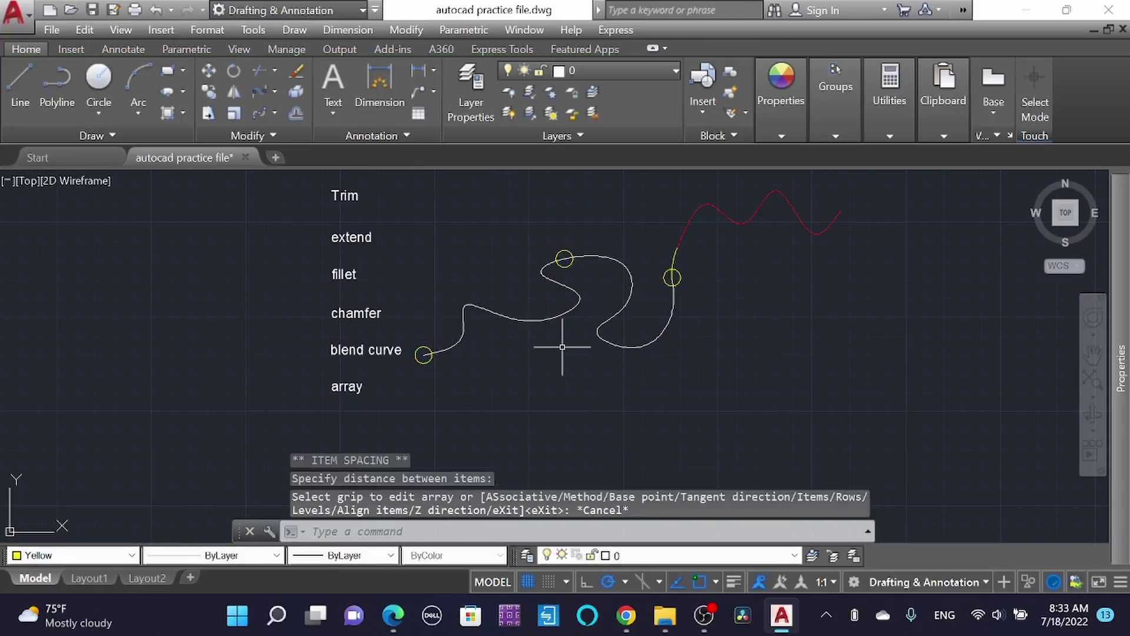
- Draw a yellow circle of about 4'-2" radius in the empty area below the winding splines
click(274, 112)
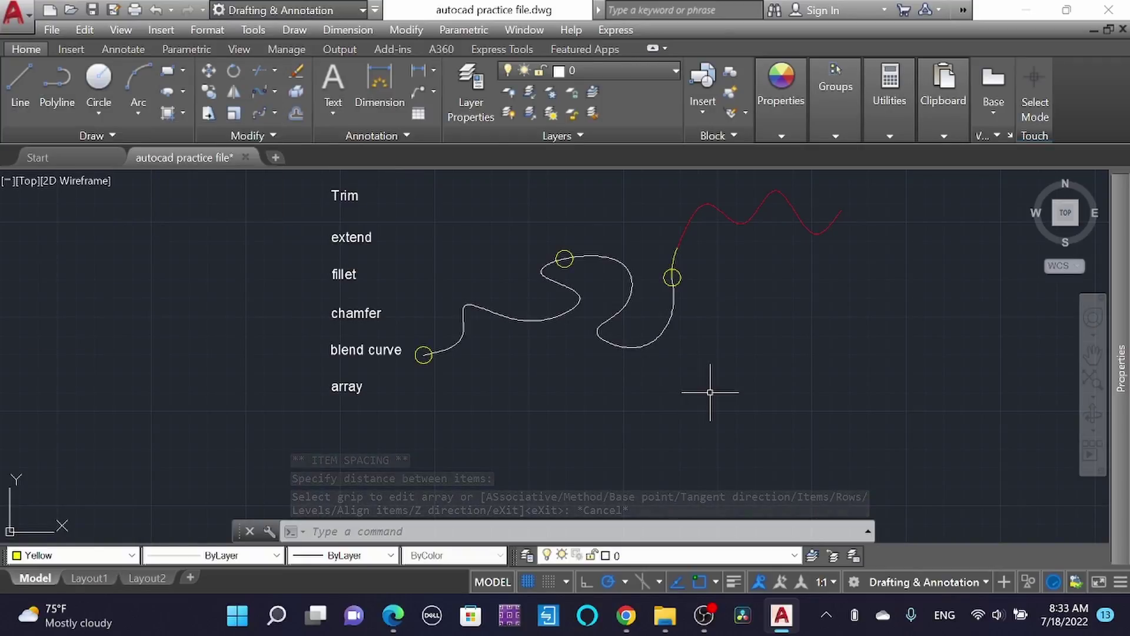
text(c)
key(Return)
click(716, 430)
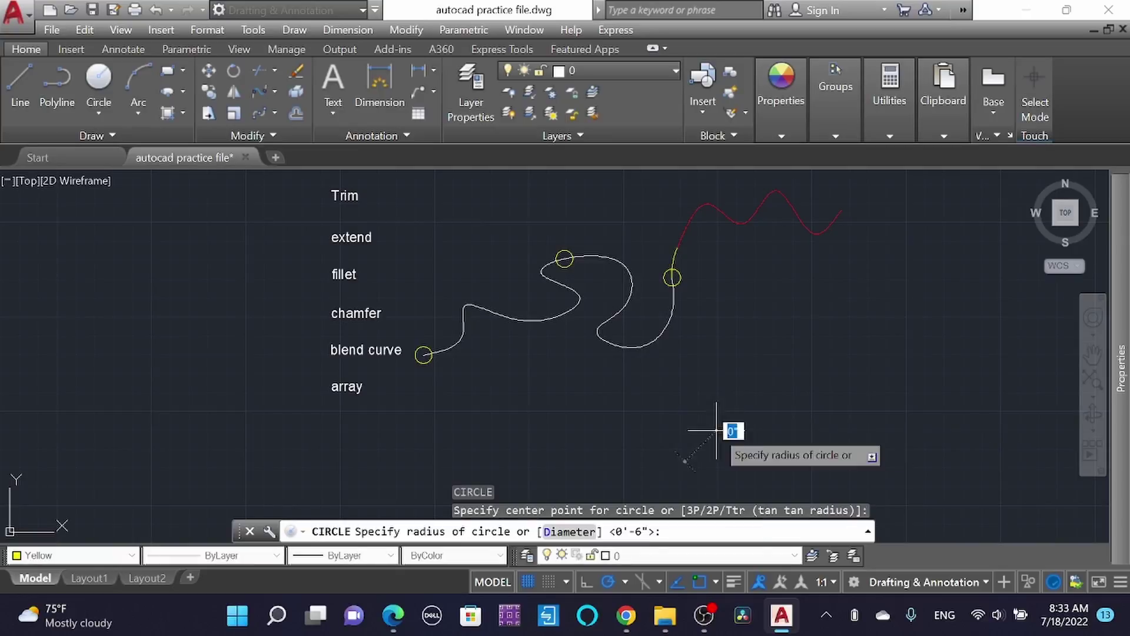
click(765, 373)
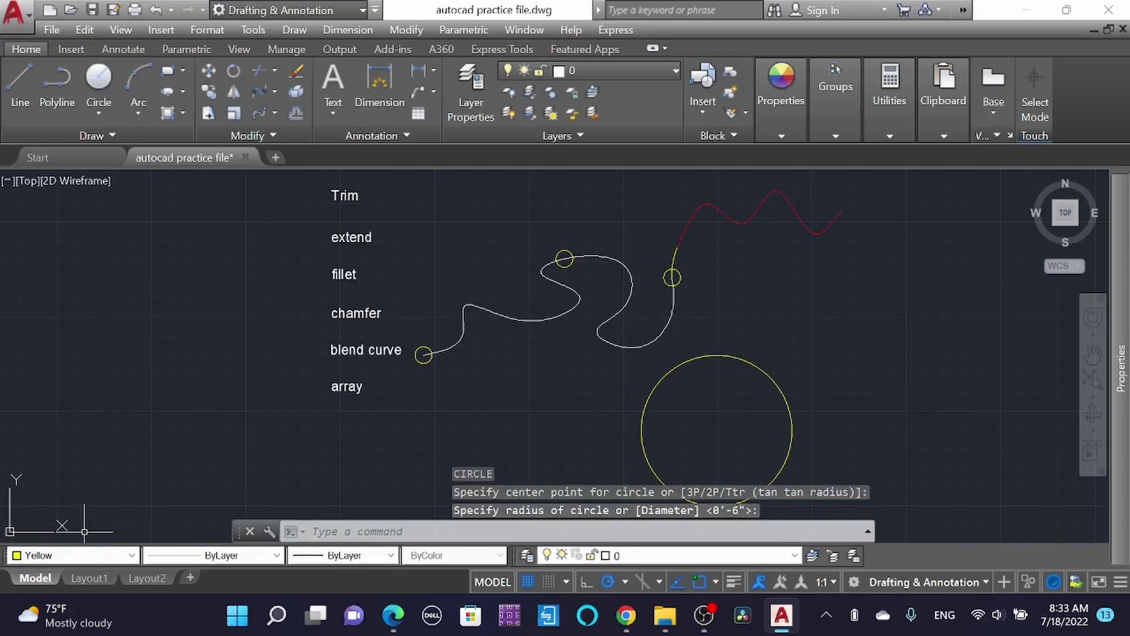
- Set the current color to ByLayer and draw a small white circle on the upper edge of the large yellow circle
click(86, 556)
click(42, 407)
key(Return)
scroll(751, 360, up, 7)
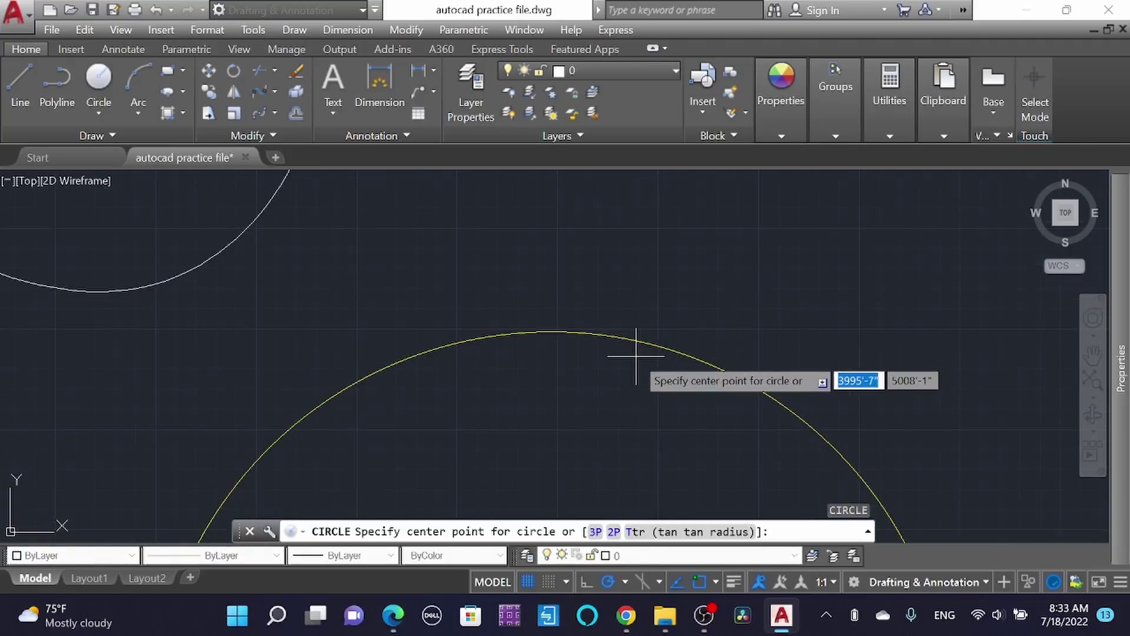
click(635, 357)
key(Escape)
scroll(612, 325, down, 6)
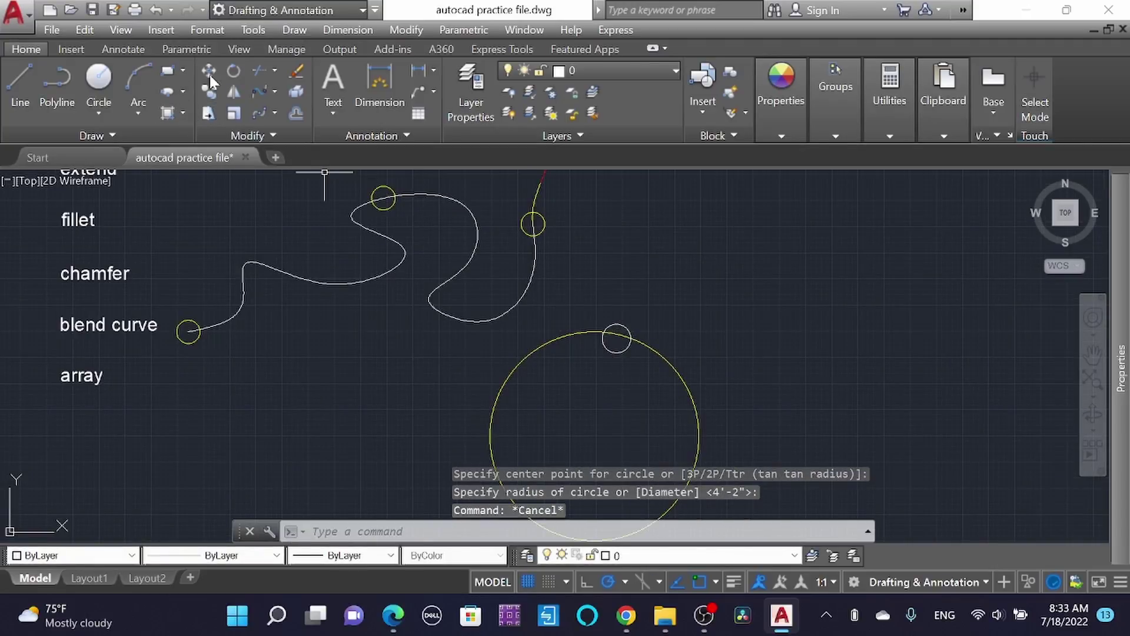
- Create a polar array of the small white circle around the large yellow circle's center
click(274, 94)
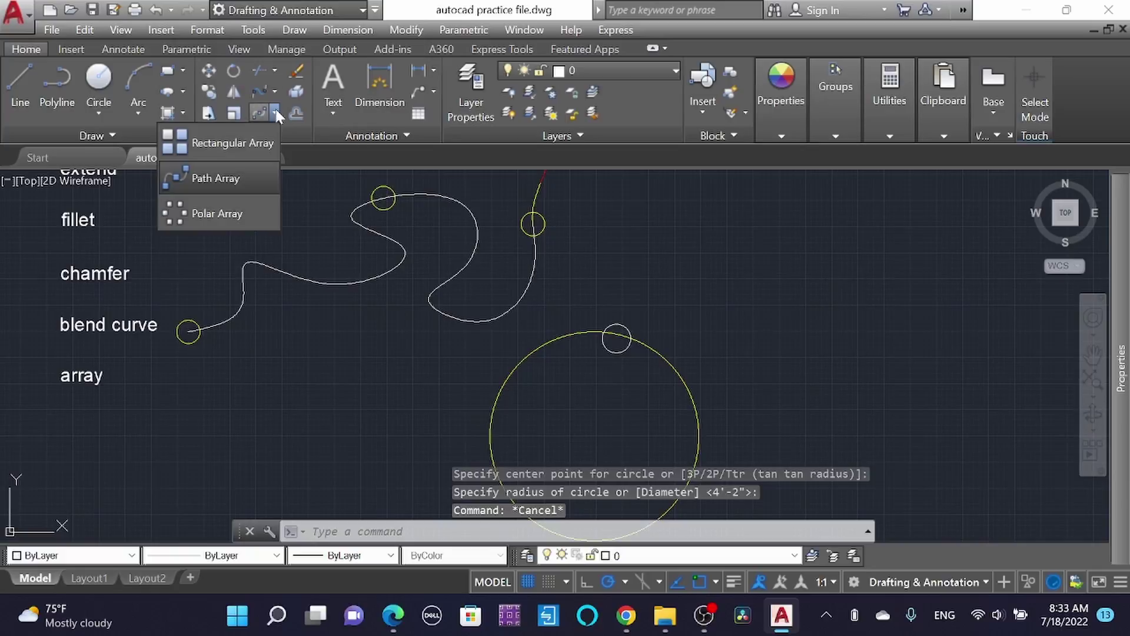
click(224, 214)
click(623, 326)
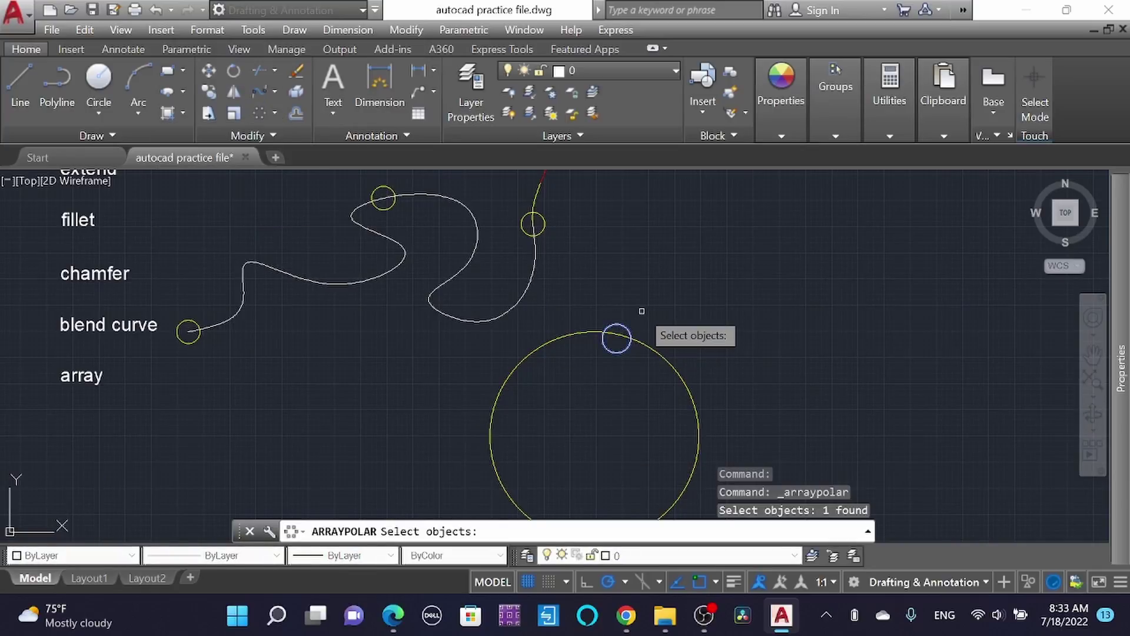
key(Return)
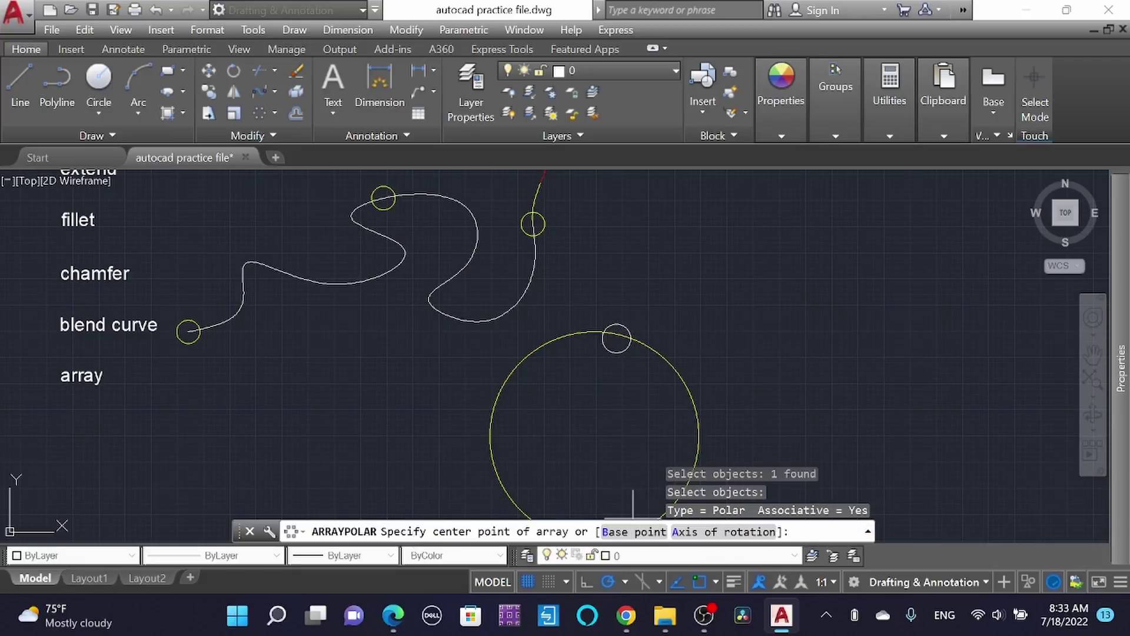
scroll(597, 321, down, 3)
scroll(597, 330, up, 3)
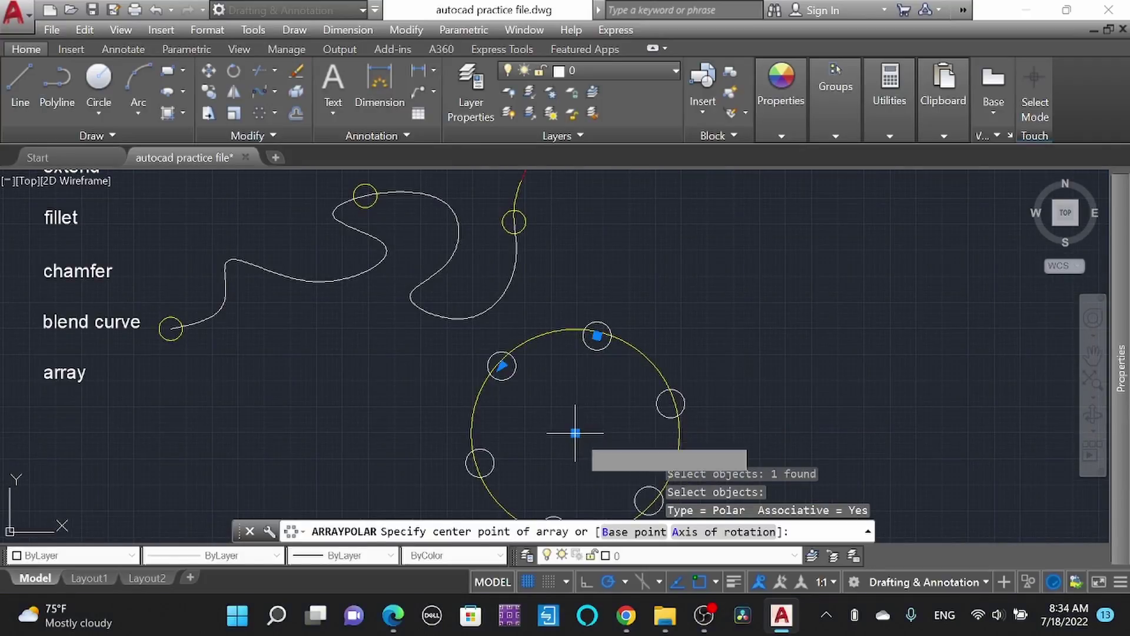
click(597, 335)
- Try 10 items in the polar array, settle on 4 items and finish the array
scroll(647, 294, down, 2)
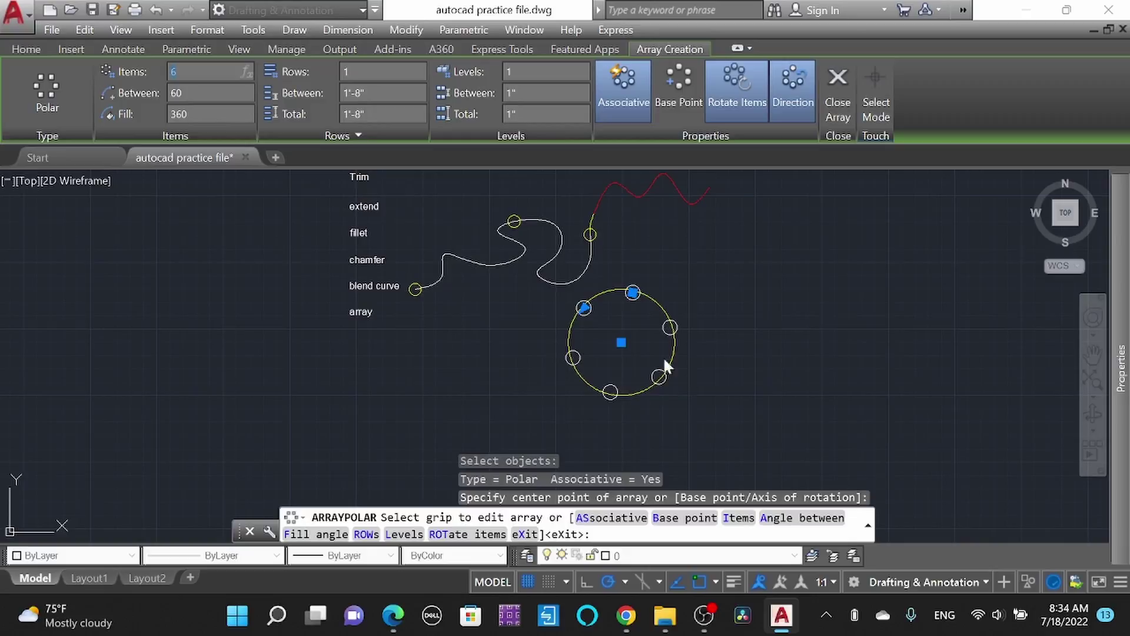
text(10)
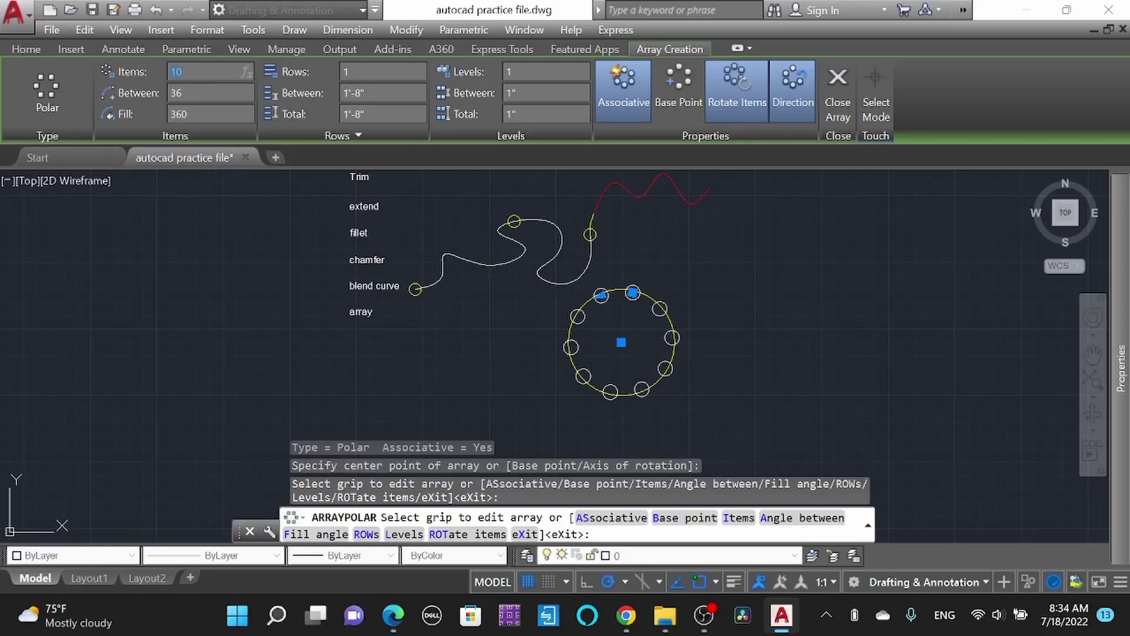
text(4)
key(Return)
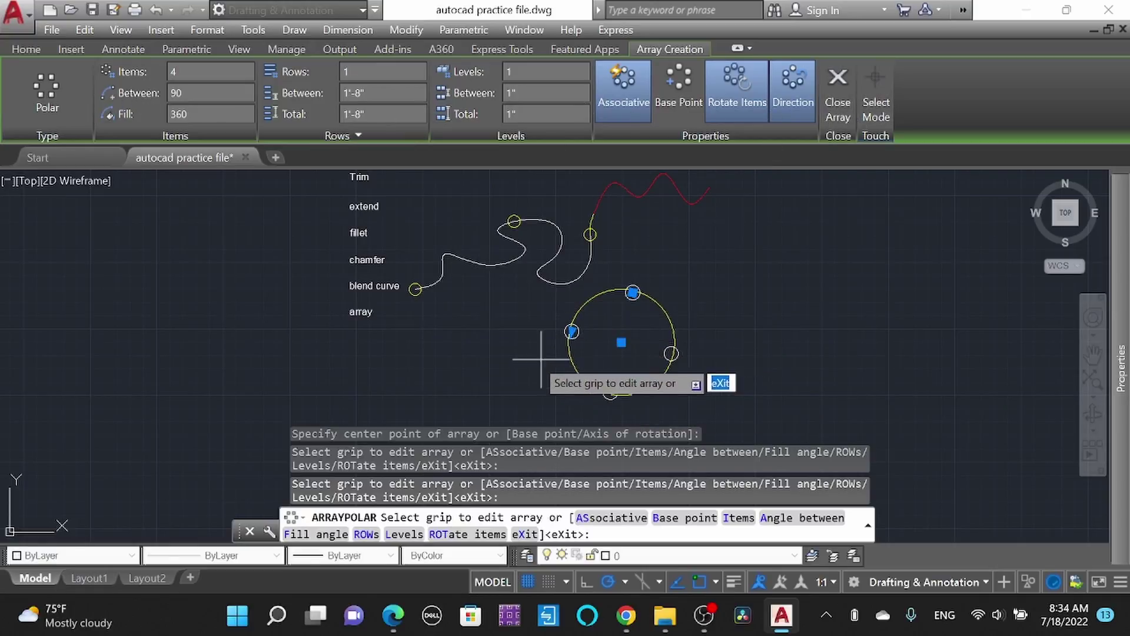
key(Escape)
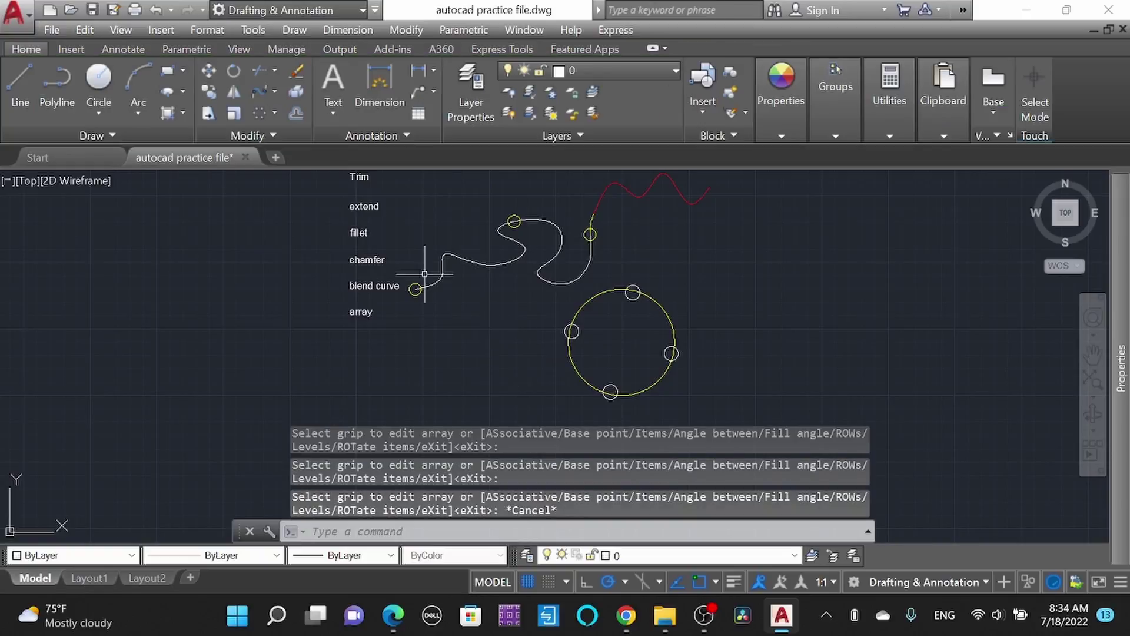
middle_drag(373, 325, 374, 346)
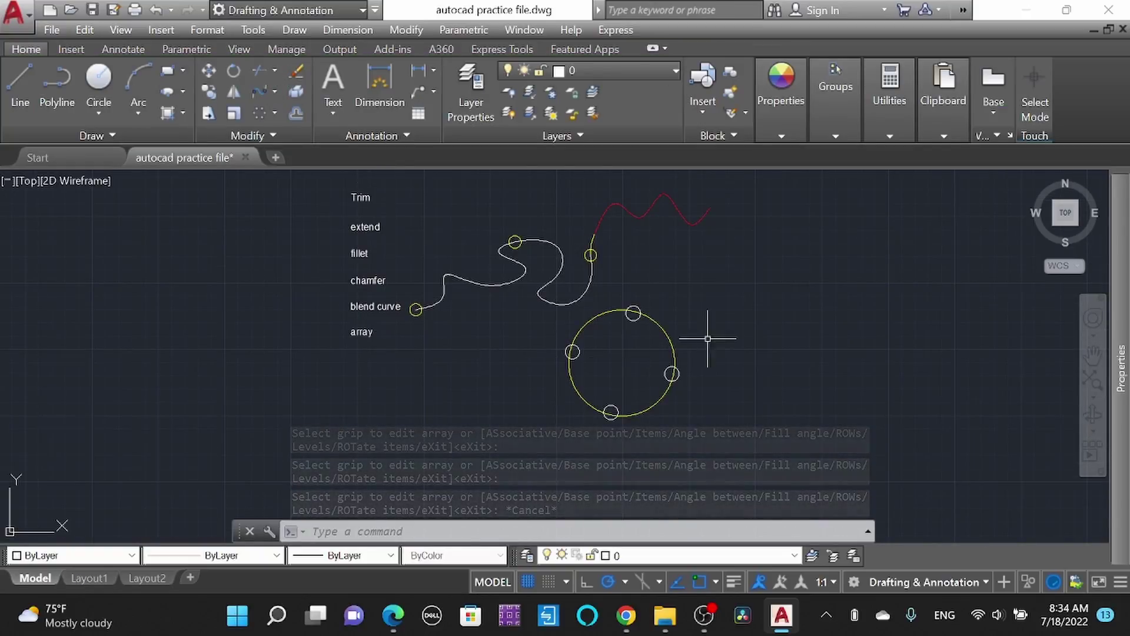
middle_drag(672, 283, 653, 323)
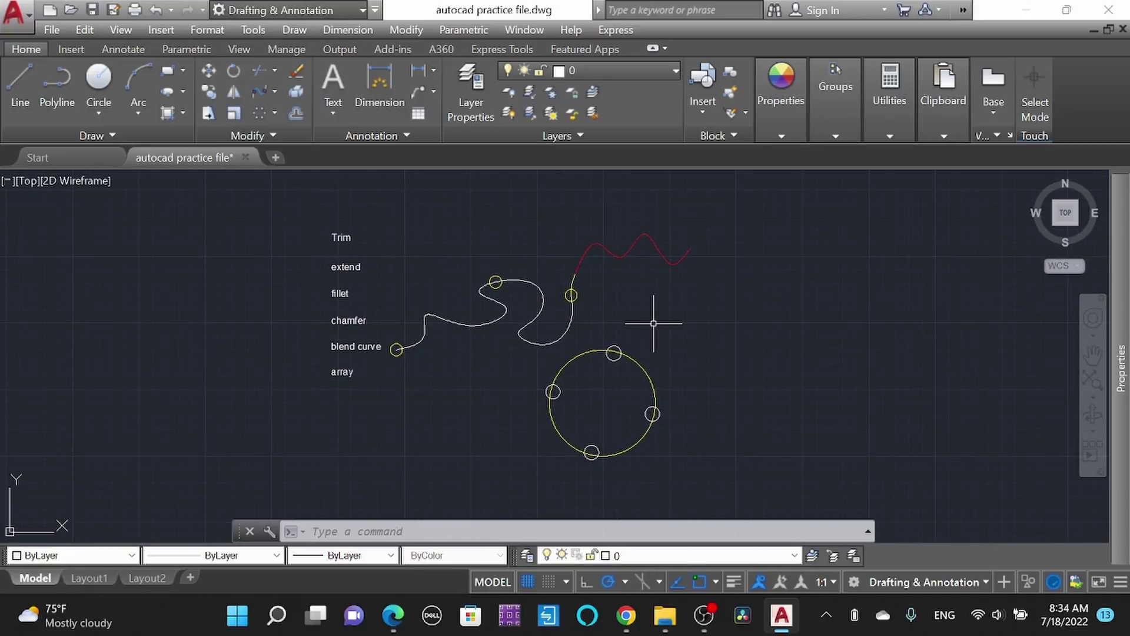